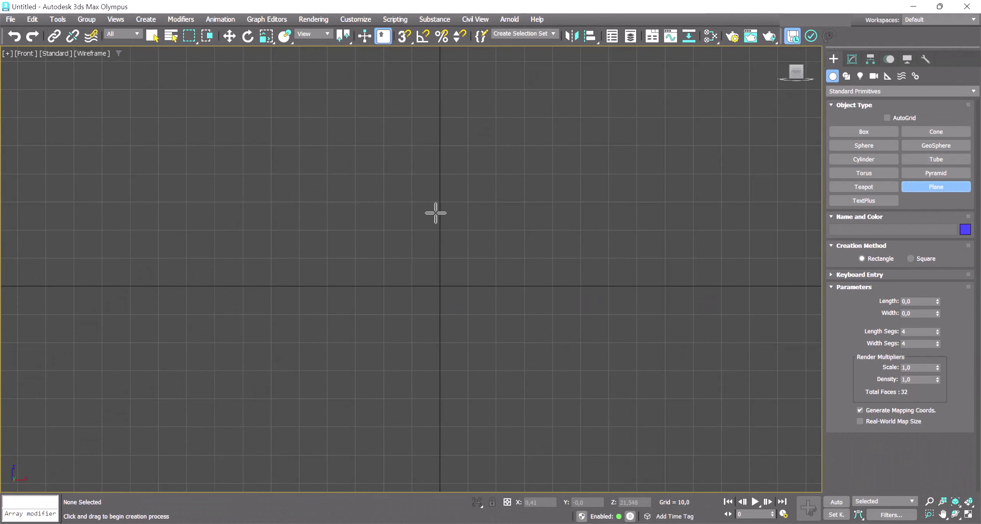
Draw Plane001, about 85.6 by 122.7 with 4×4 segments, in the Front viewport
left_click_drag(343, 157, 453, 302)
Finish the plane and set its Length to 1080 and Width to 1920
left_click_drag(495, 334, 689, 400)
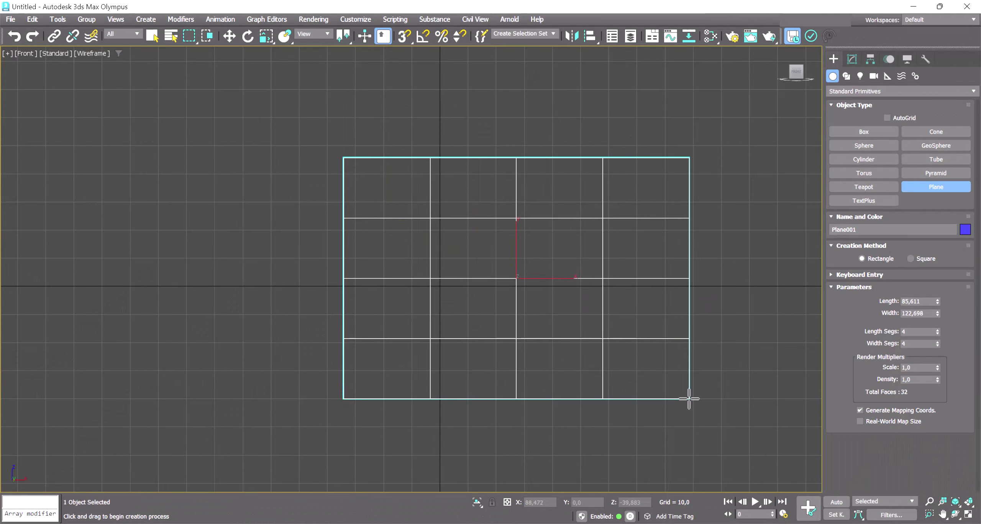
right_click(555, 274)
key("F3")
left_click(852, 59)
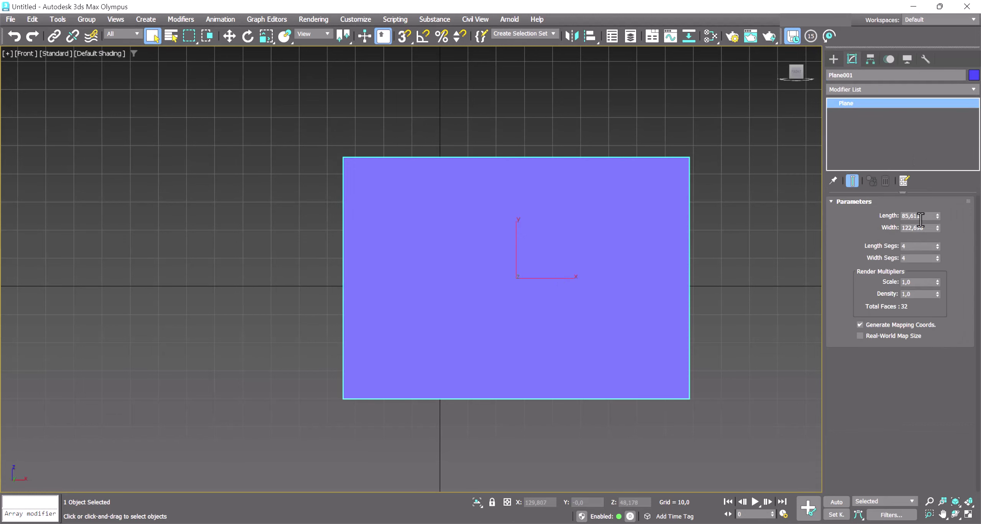
type("1080")
key("Tab")
type("19")
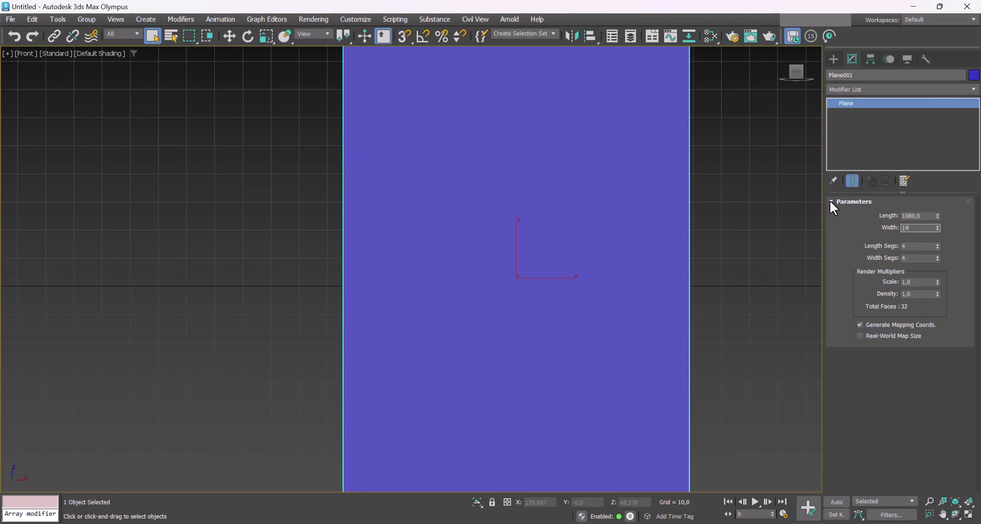
key("Return")
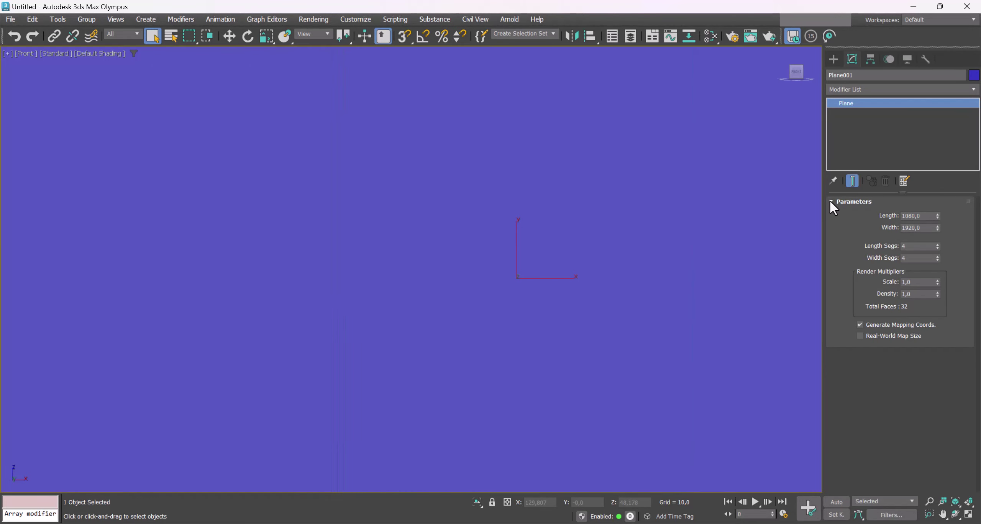
key("z")
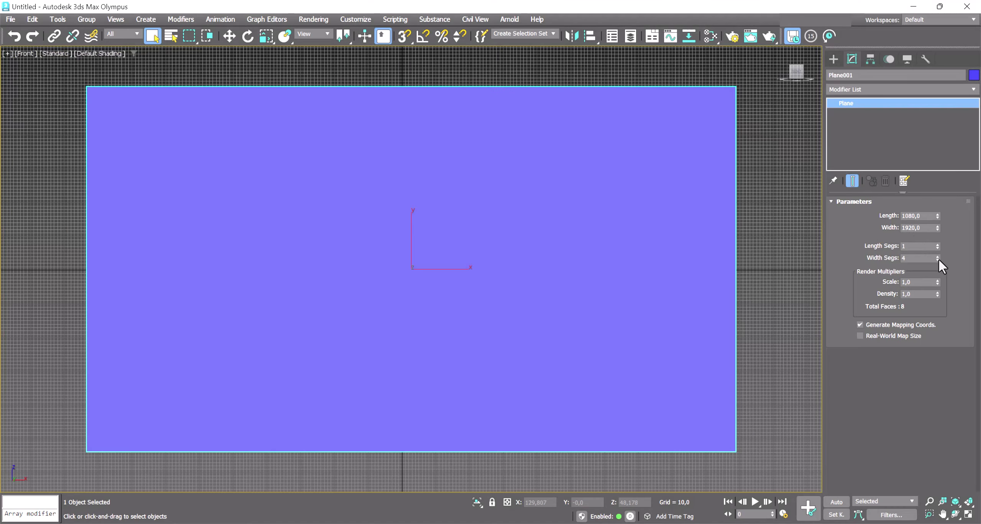
Reduce the plane to one segment each way and apply the cabinet drawing as its texture
right_click(938, 258)
scroll(384, 208, "down", 3)
middle_click_drag(495, 232, 495, 253)
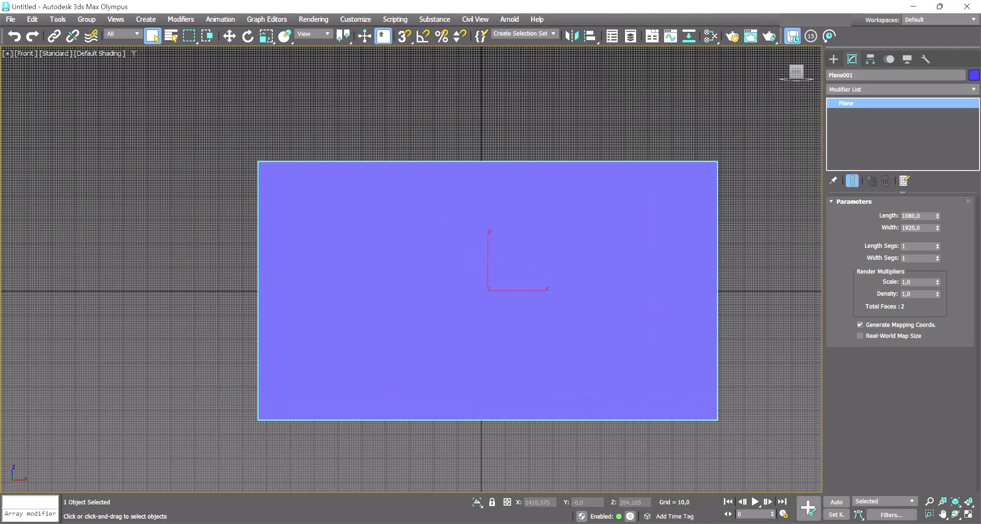
left_click_drag(835, 298, 530, 307)
scroll(324, 203, "up", 5)
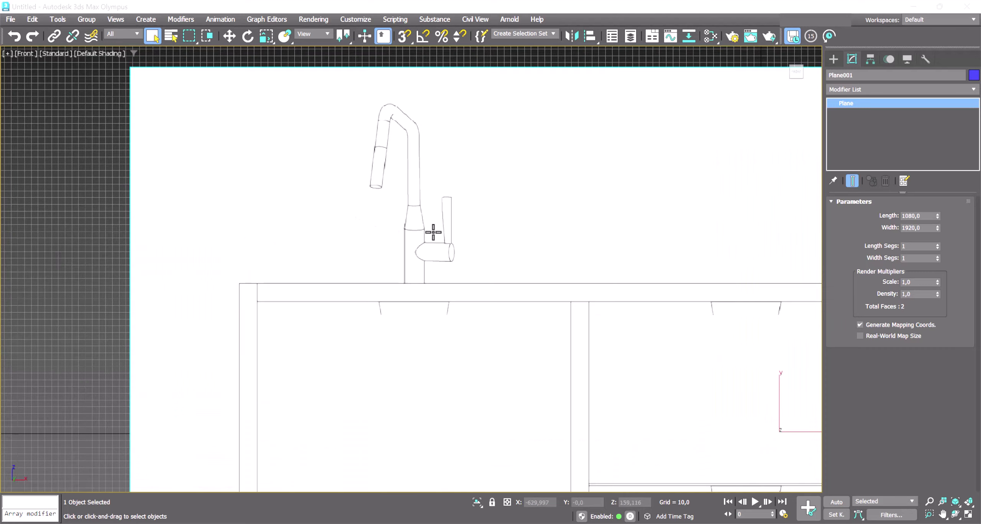
Draw a new box in the Perspective view
key("p")
scroll(409, 207, "up", 5)
left_click_drag(511, 231, 574, 245)
left_click(574, 214)
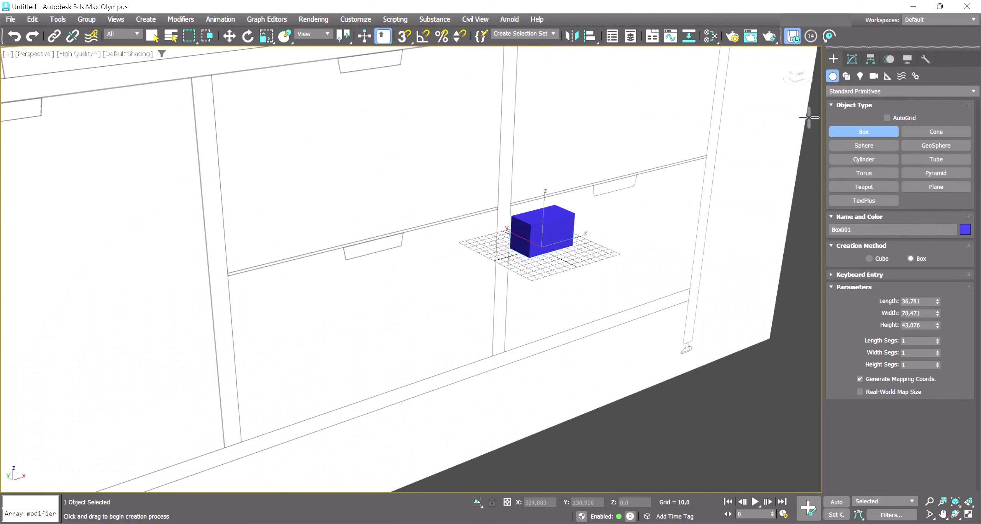
key("w")
Set the box to Length 65, Width 194 and Height 92
left_click(850, 59)
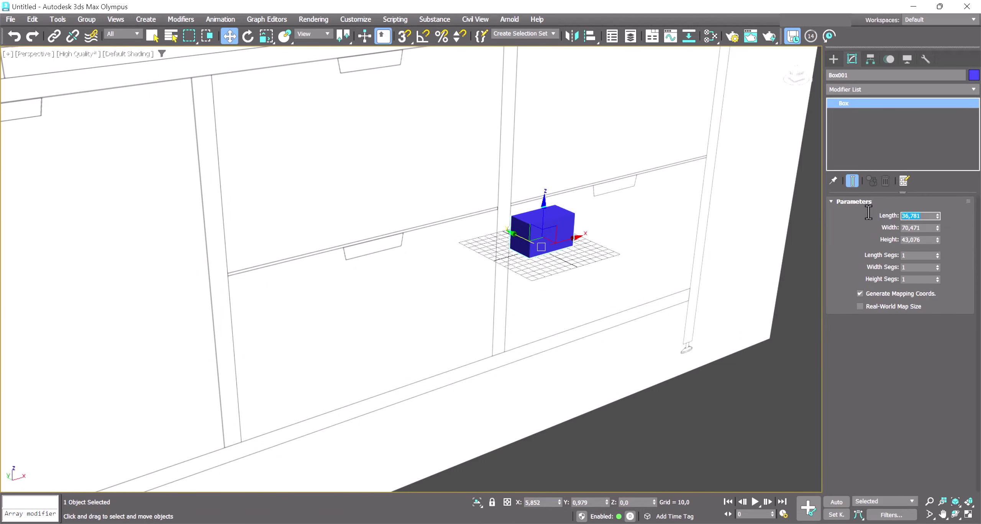
type("65")
key("Tab")
type("4")
key("Tab")
type("92")
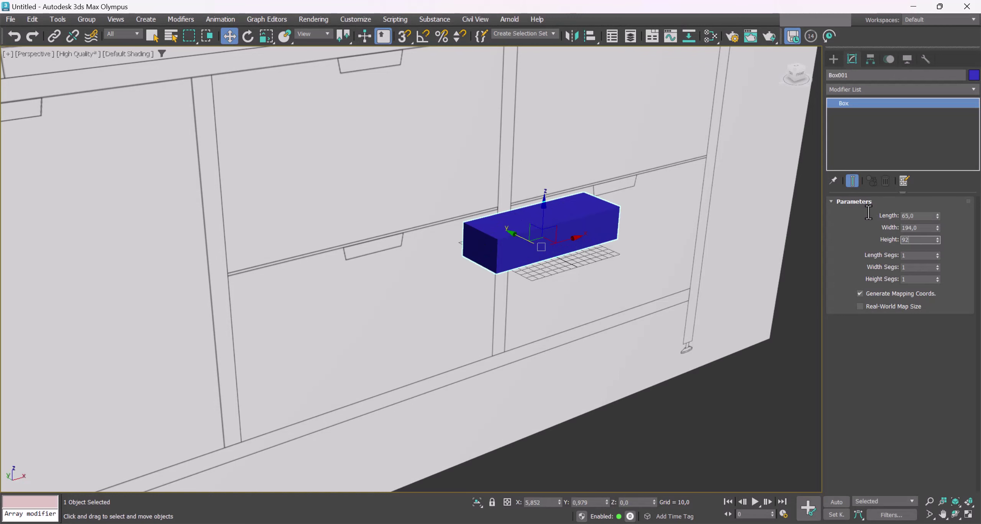
key("Return")
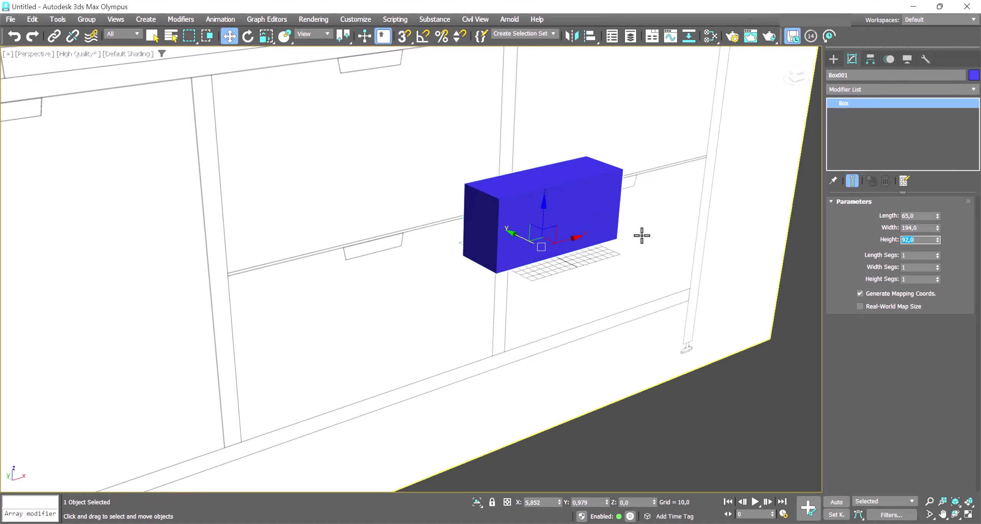
left_click(835, 59)
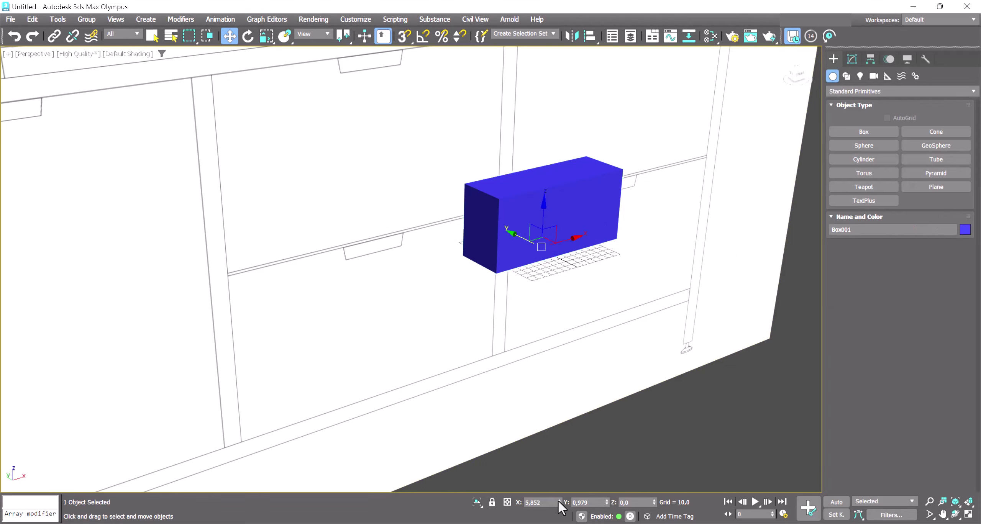
left_click(656, 430)
Move the reference plane's pivot to the cabinet's bottom-left foot with Affect Pivot Only
key("f")
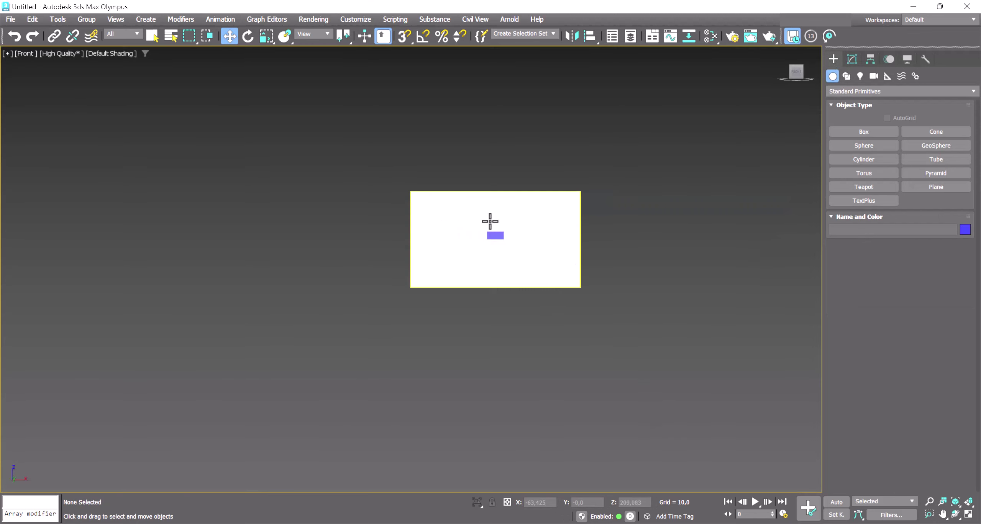
scroll(490, 222, "up", 5)
left_click(571, 222)
left_click(871, 59)
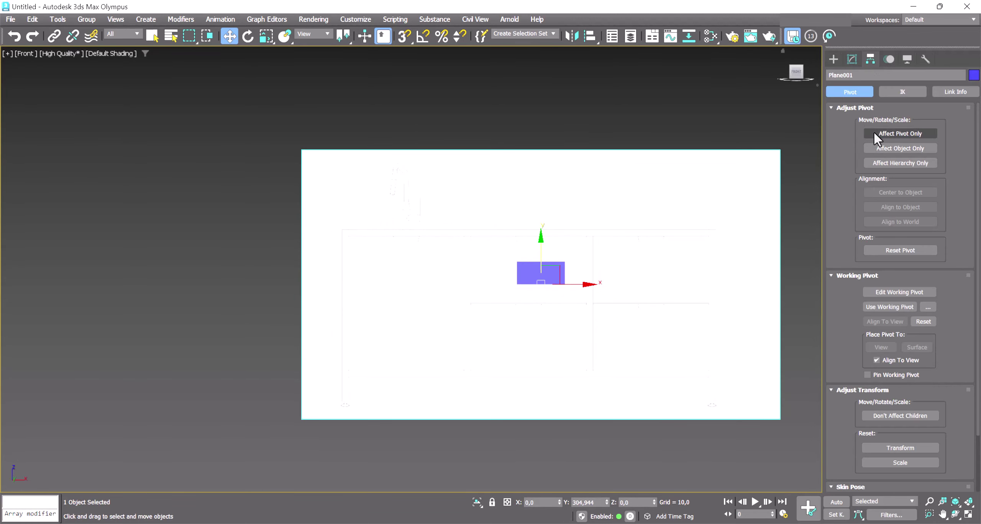
left_click(875, 134)
middle_click_drag(477, 284, 590, 172)
left_click_drag(650, 173, 448, 296)
scroll(463, 303, "up", 3)
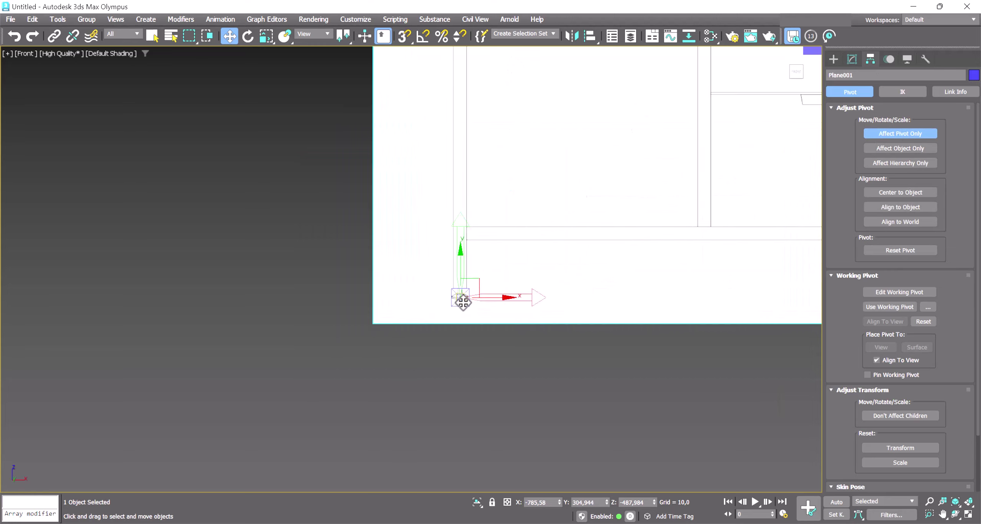
scroll(463, 303, "up", 3)
left_click_drag(445, 250, 431, 269)
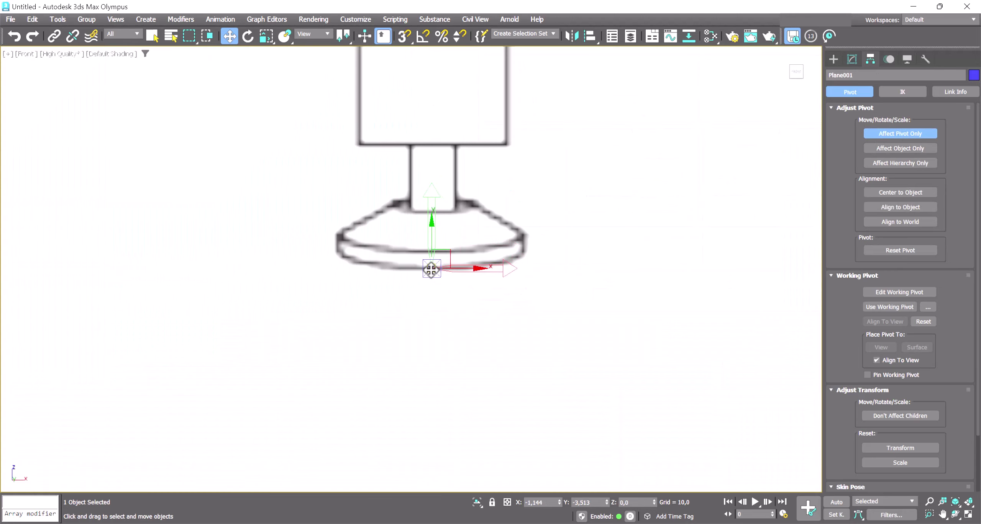
scroll(493, 372, "down", 3)
scroll(493, 372, "down", 2)
left_click(901, 134)
Reset the plane's X and Z positions to 0 so the foot sits at the origin
left_click(852, 59)
middle_click_drag(722, 170, 436, 252)
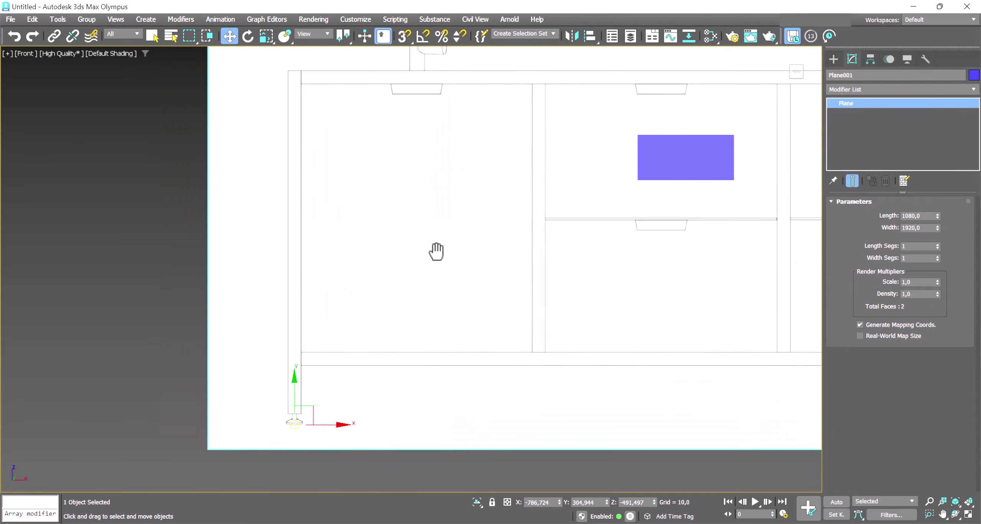
scroll(545, 236, "down", 2)
scroll(557, 248, "up", 2)
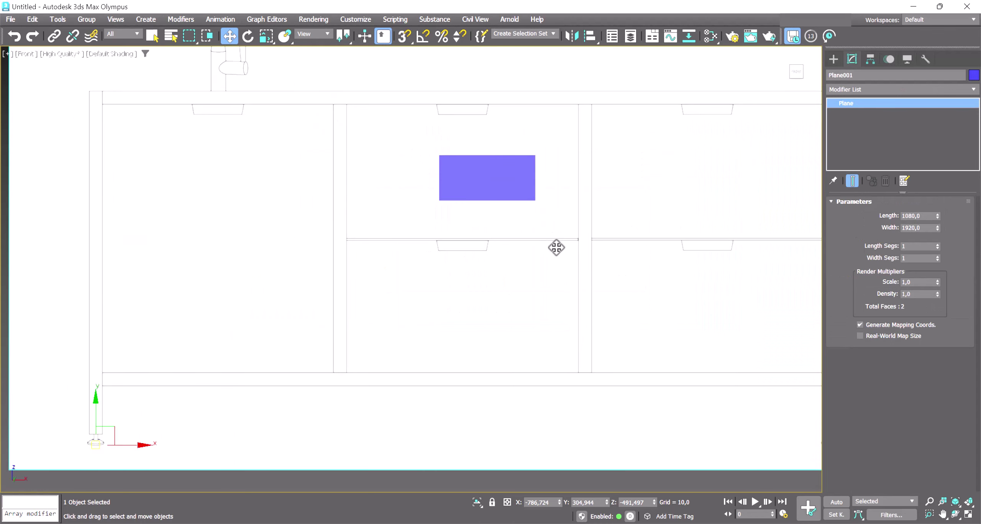
right_click(560, 503)
right_click(658, 503)
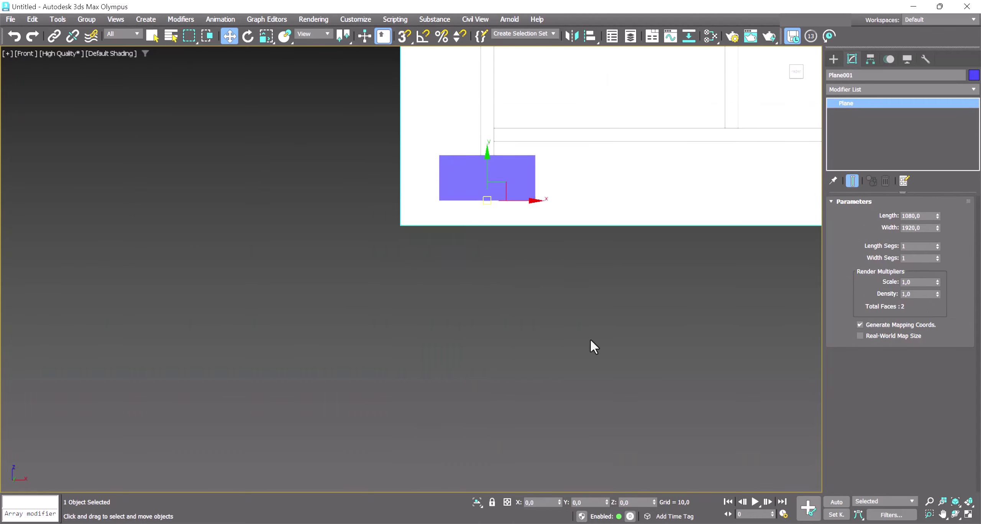
Scale the reference plane down to about 21%
left_click(704, 138)
left_click(569, 235)
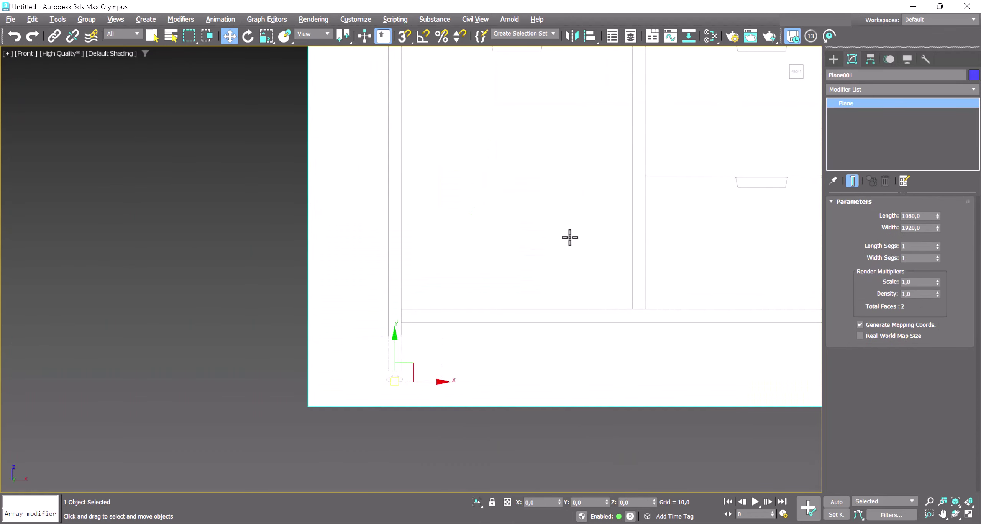
middle_click_drag(570, 235, 473, 270)
scroll(353, 202, "down", 3)
key("r")
mouse_move(410, 359)
left_mouse_down()
mouse_move(438, 337)
mouse_move(130, 453)
left_mouse_up()
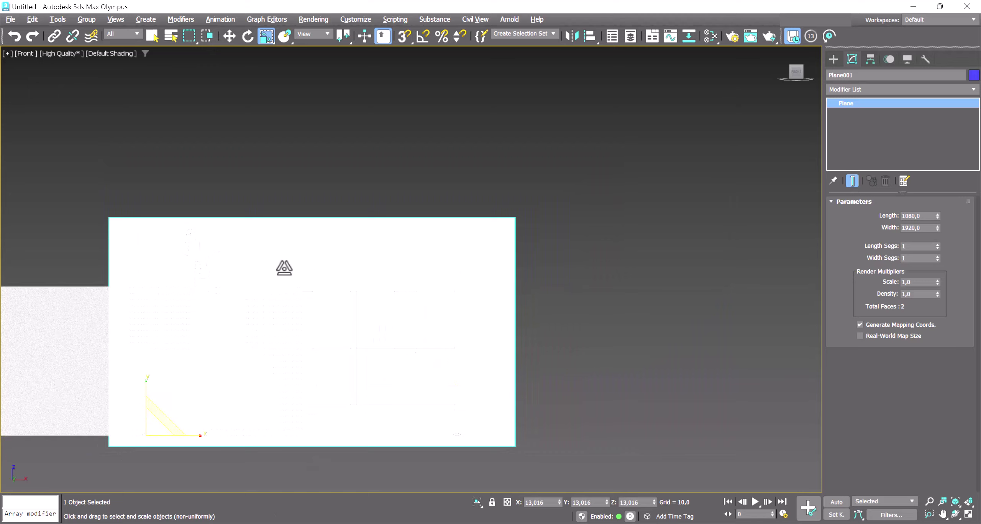
Fine-tune the reference plane's scale to about 12.9%
scroll(281, 250, "up", 2)
scroll(550, 225, "up", 2)
scroll(508, 291, "up", 2)
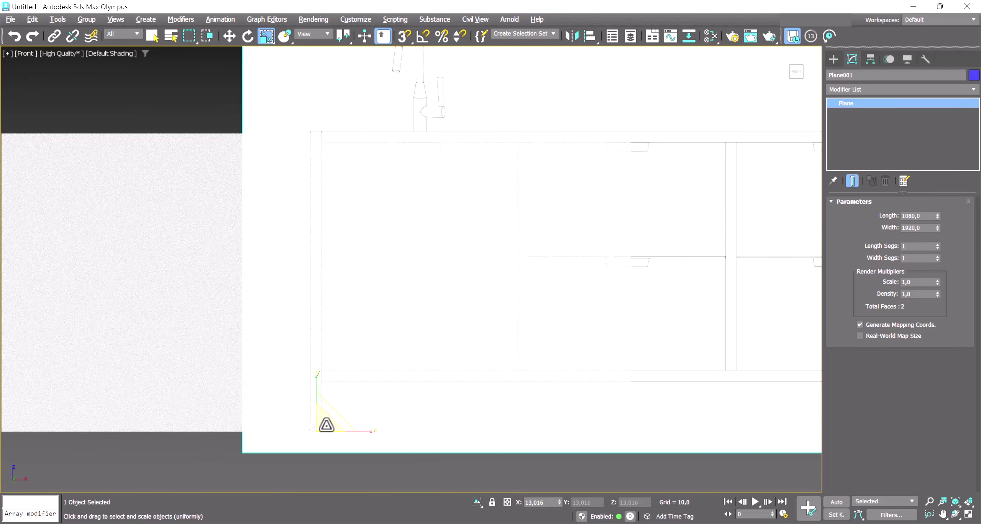
left_click_drag(327, 425, 325, 424)
scroll(397, 308, "down", 2)
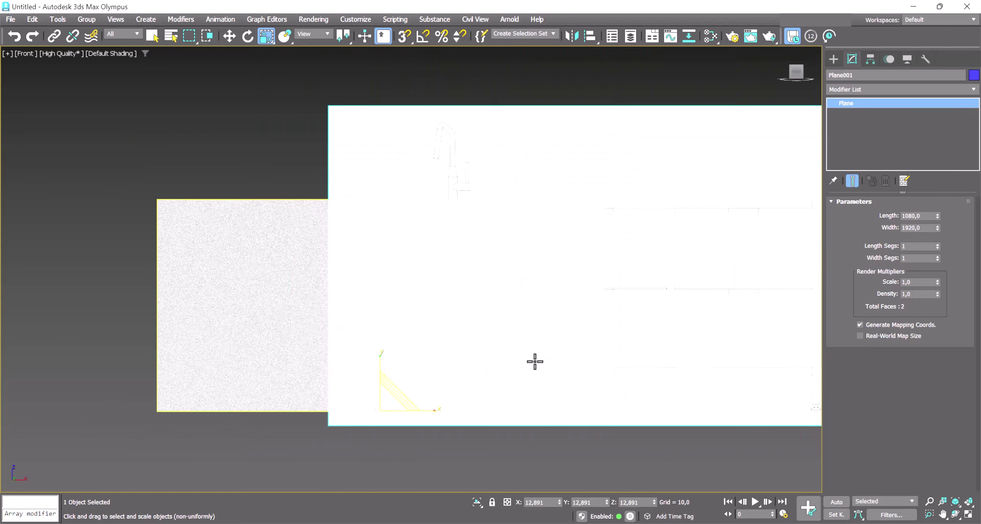
Move the plane left along X to about -95 to line the drawing up with the box
key("w")
left_click_drag(385, 396, 180, 393)
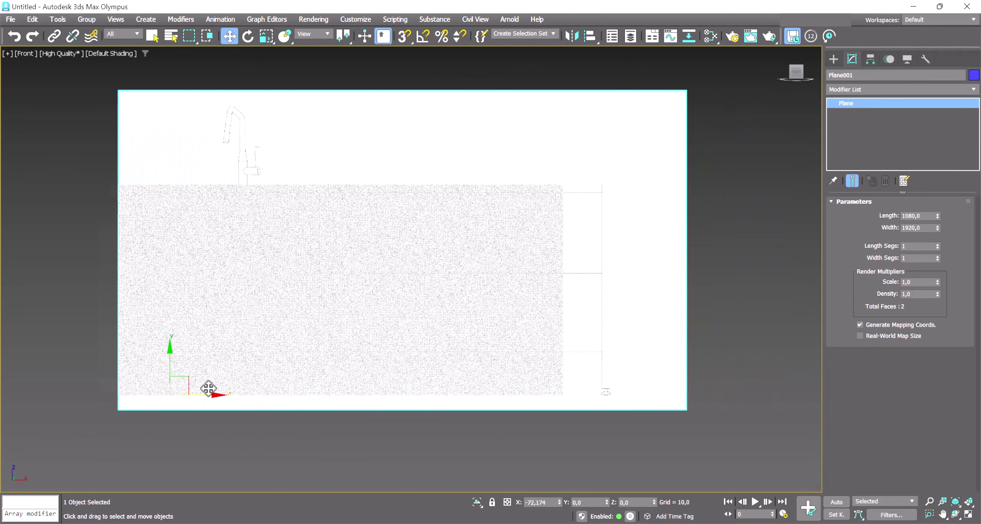
scroll(200, 392, "up", 1)
left_click_drag(193, 437, 181, 436)
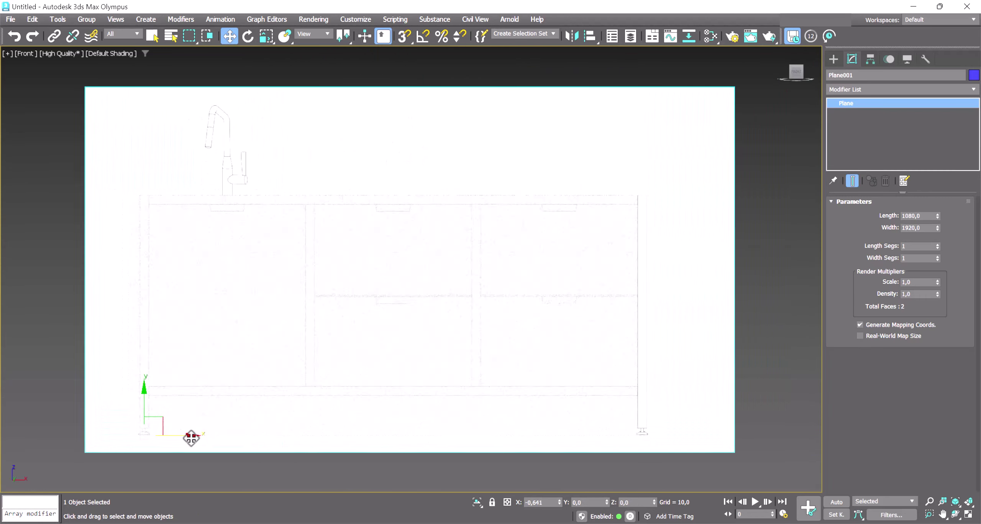
scroll(451, 339, "up", 3)
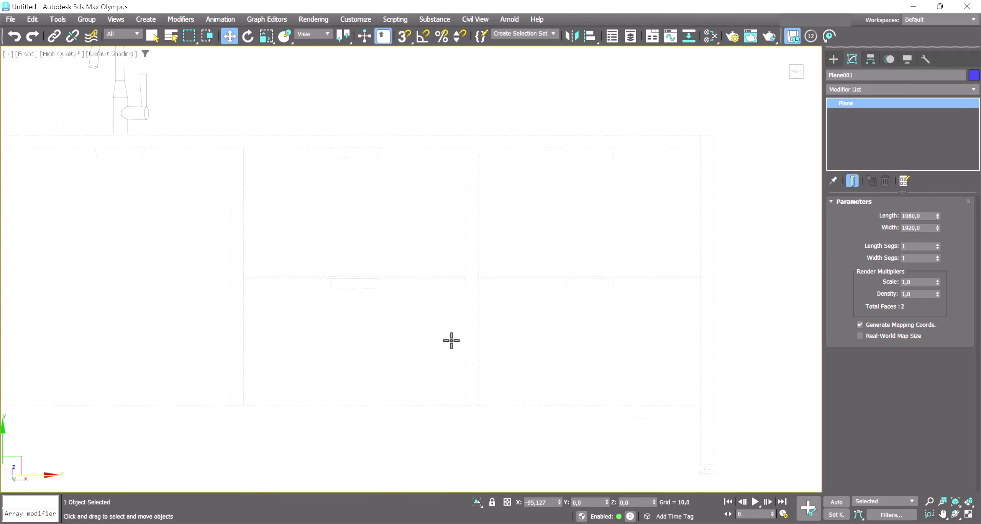
middle_click_drag(452, 339, 546, 326)
scroll(434, 351, "down", 3)
scroll(434, 352, "up", 3)
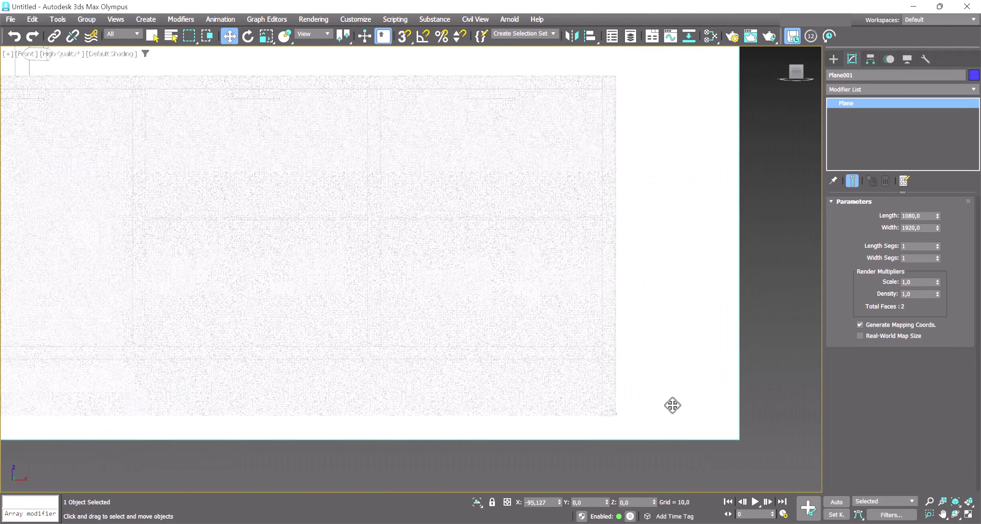
scroll(453, 379, "down", 2)
middle_click_drag(453, 379, 602, 403)
scroll(602, 403, "down", 3)
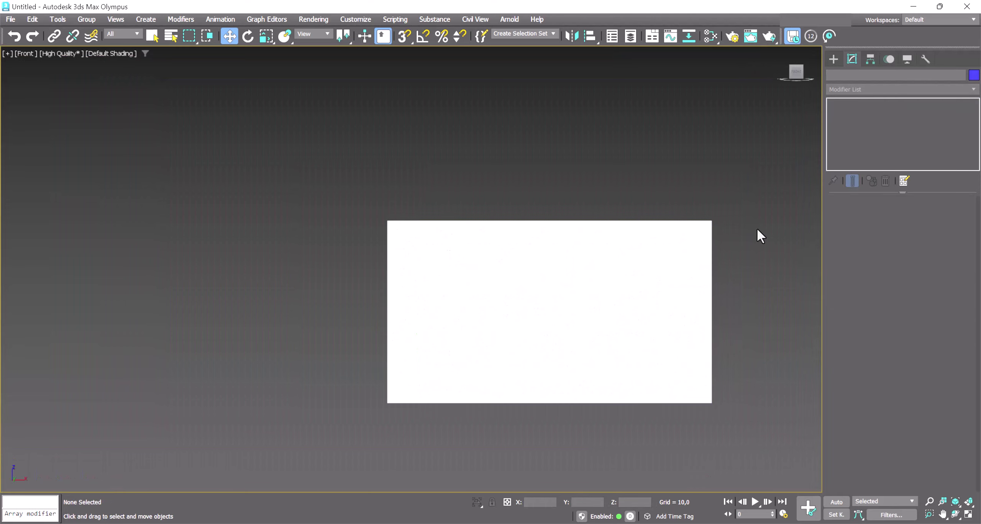
Move the reference plane back from the box and freeze it in the Display panel
key("p")
mouse_move(465, 287)
left_mouse_down()
mouse_move(394, 230)
mouse_move(390, 239)
left_mouse_up()
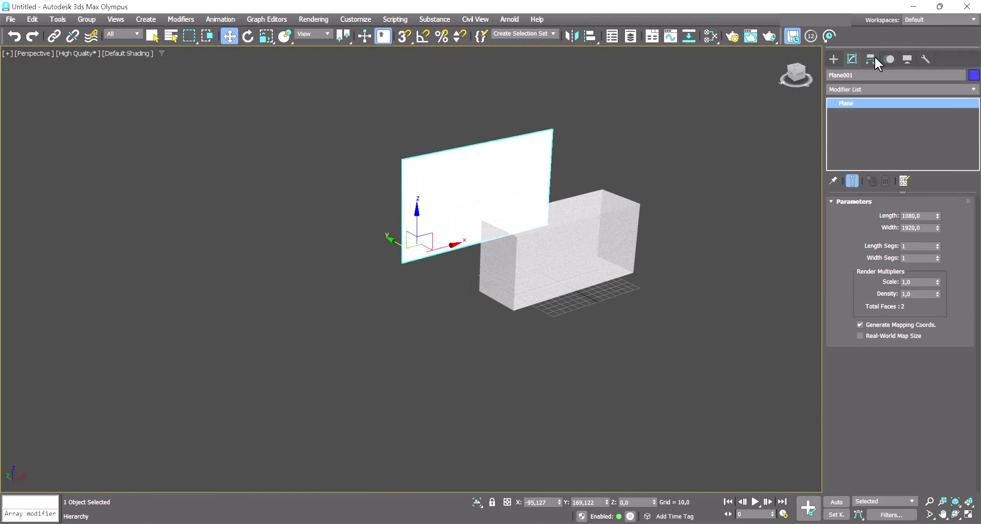
left_click(907, 59)
scroll(918, 425, "down", 5)
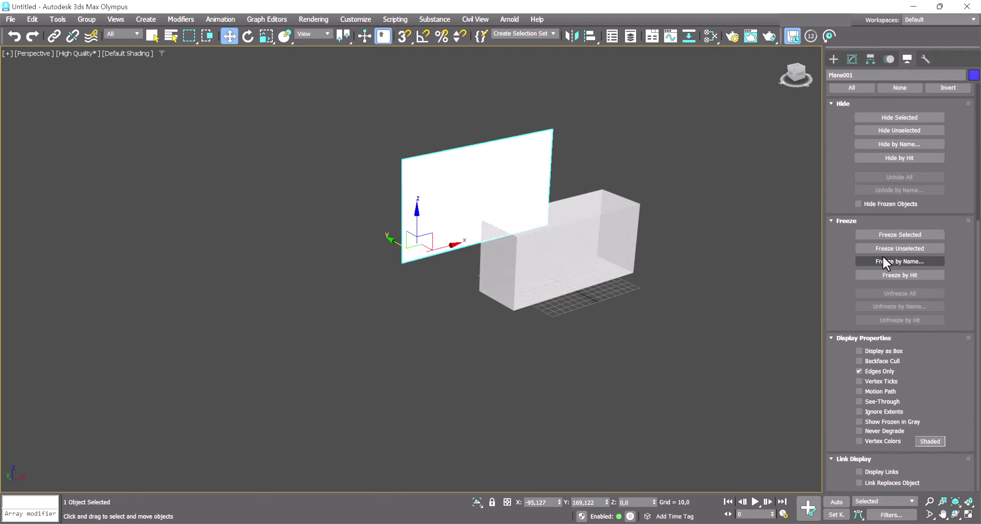
left_click(893, 235)
scroll(903, 282, "up", 5)
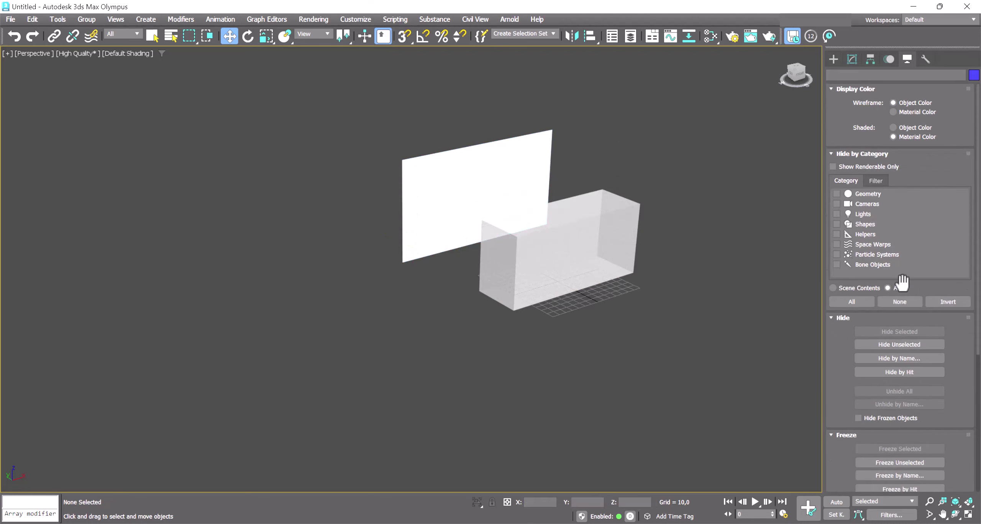
Rename the dimension box REF_DIMENSION
left_click(852, 59)
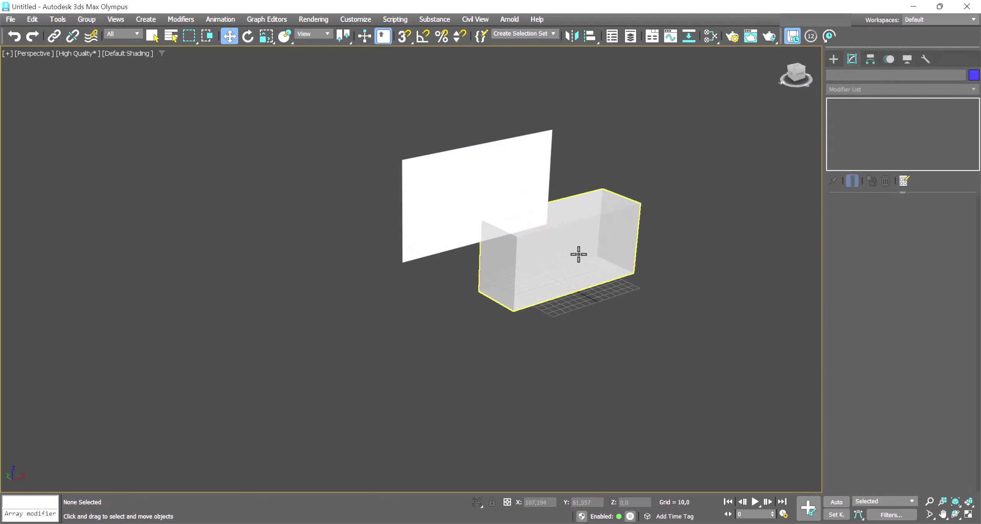
left_click(578, 254)
left_click(870, 76)
type("REF_DIMENSION")
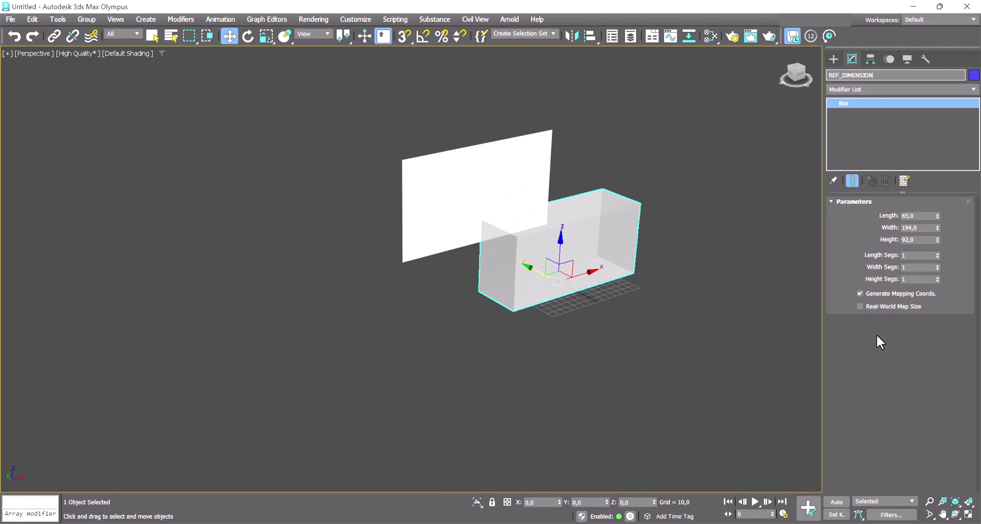
key("Return")
Set REF_DIMENSION to Display as Box, freeze it, and select Plane001 in Scene Explorer
left_click(906, 59)
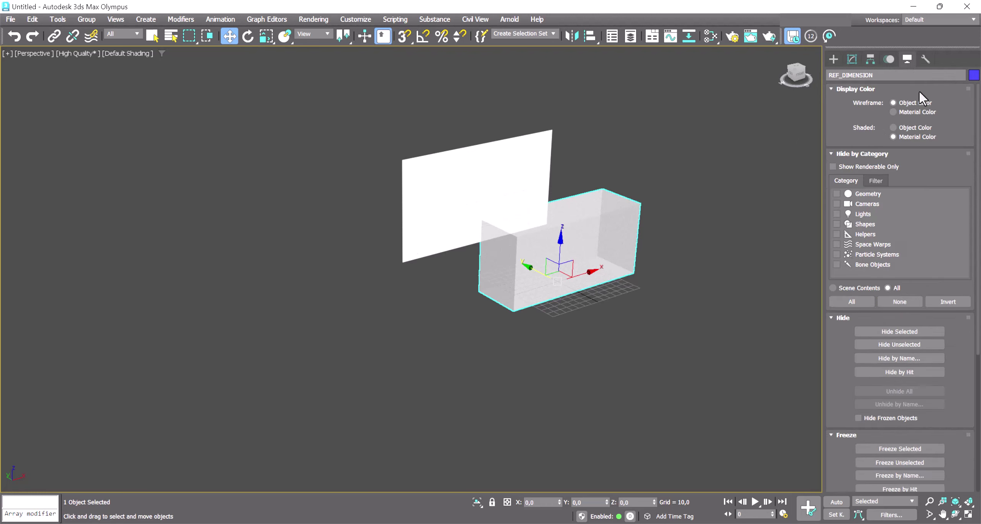
scroll(873, 364, "down", 5)
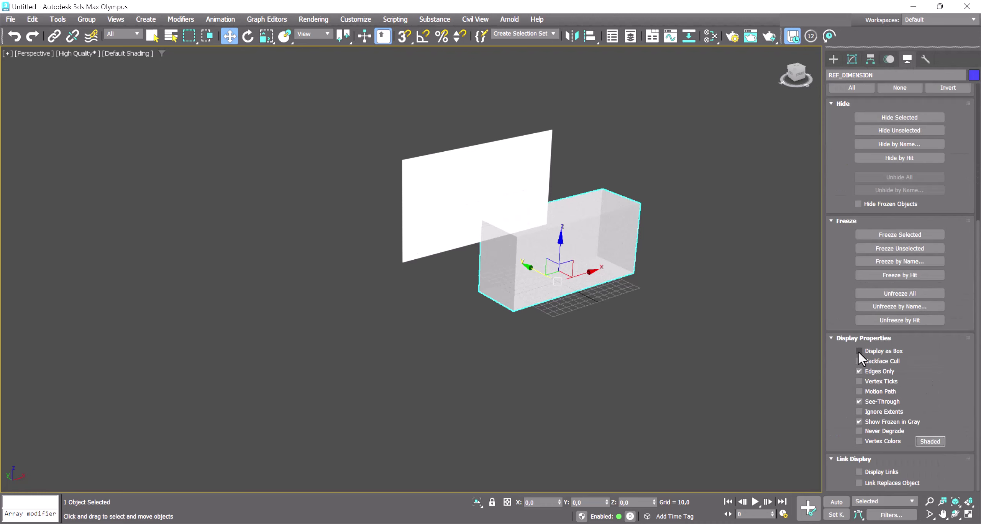
left_click(859, 351)
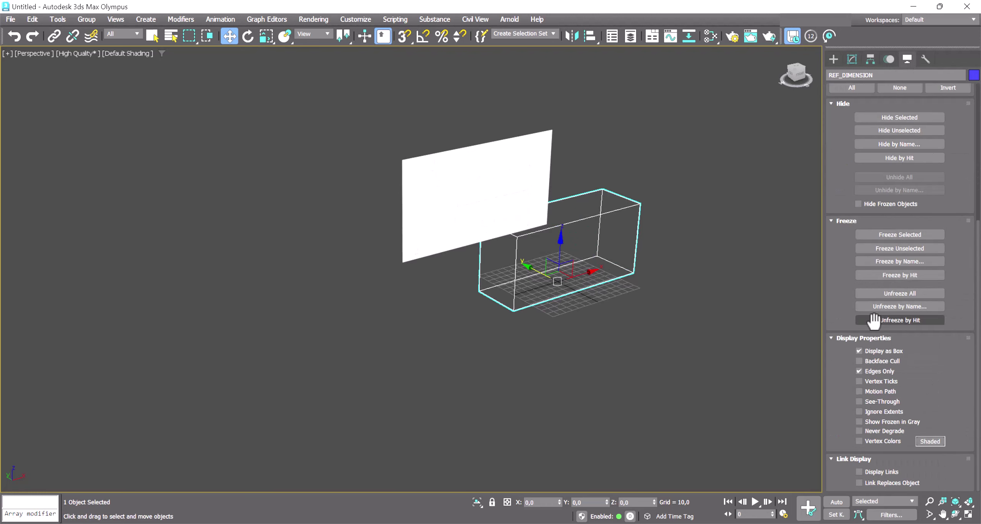
left_click(886, 236)
scroll(613, 275, "up", 5)
middle_click_drag(613, 274, 617, 331)
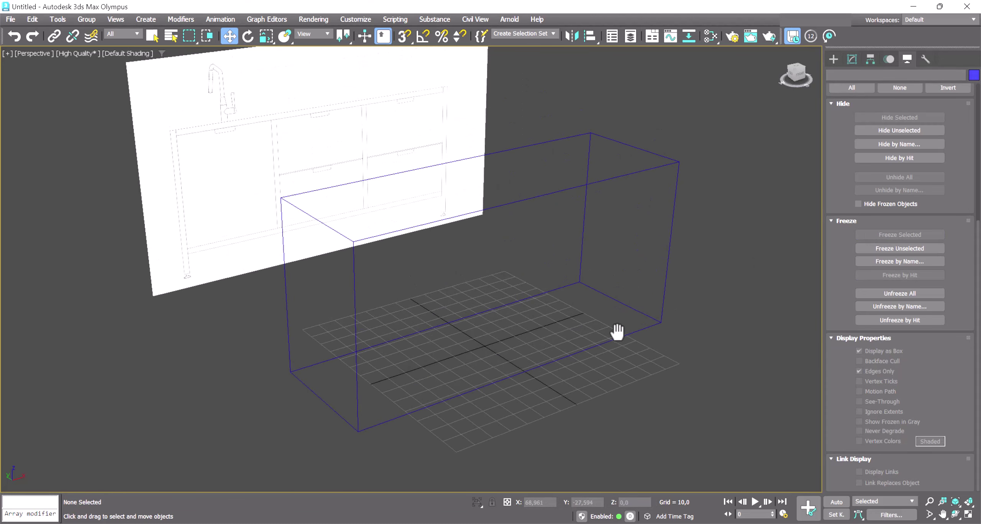
left_click(612, 40)
left_click(61, 105)
Rename the plane REF_IMAGE and close the Scene Explorer
left_click(895, 75)
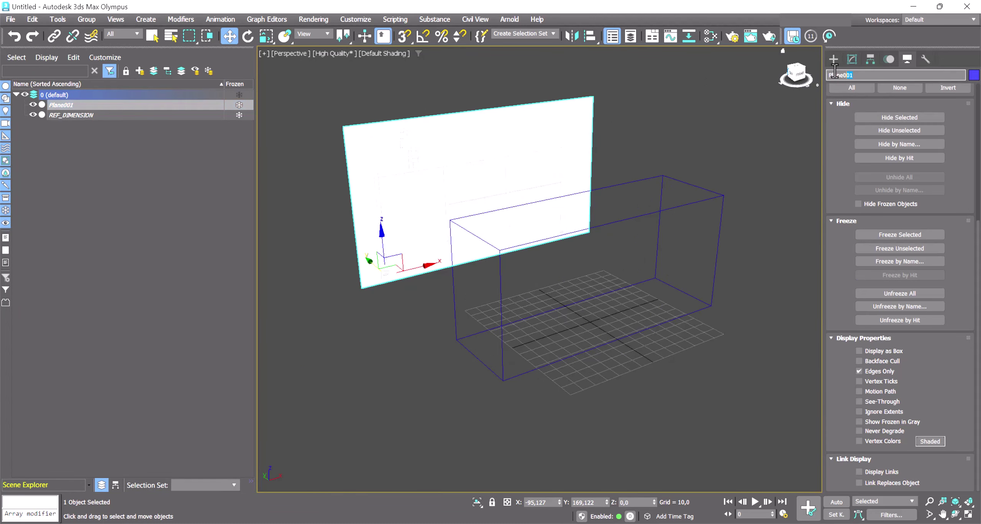
type("REF_IMAGE")
key("Return")
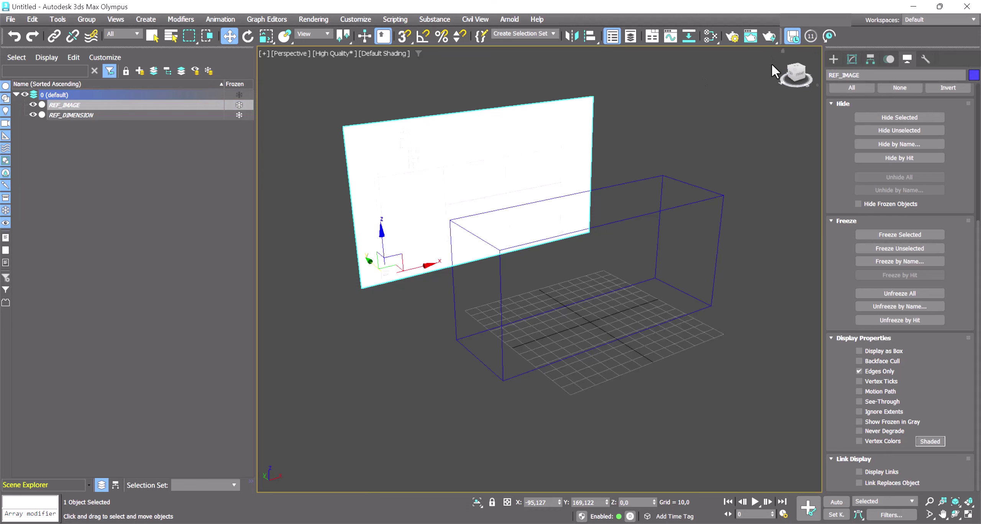
left_click(190, 177)
left_click(611, 40)
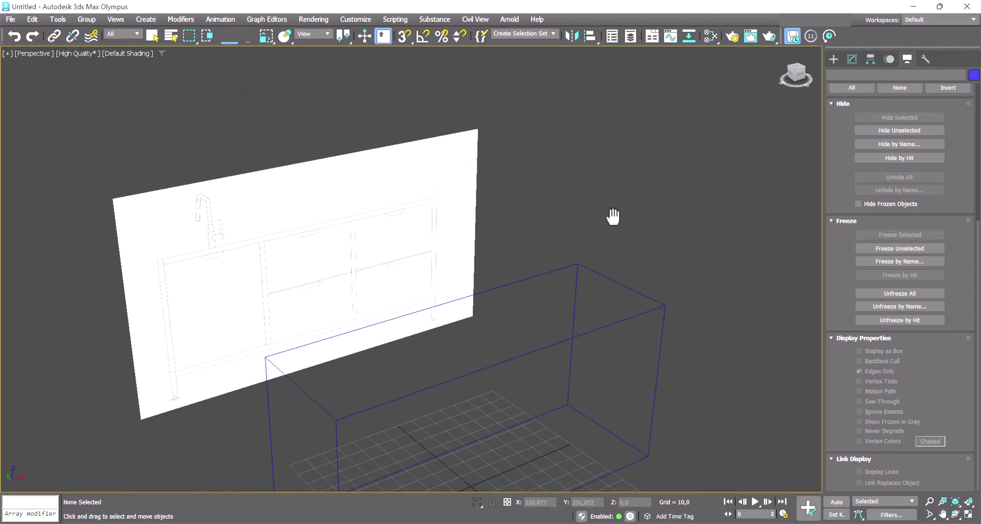
Switch to the Front view, zoom in, and orbit into a perspective view of the cabinet
middle_click_drag(617, 212, 647, 175)
key("f")
scroll(478, 204, "up", 3)
scroll(508, 254, "up", 2)
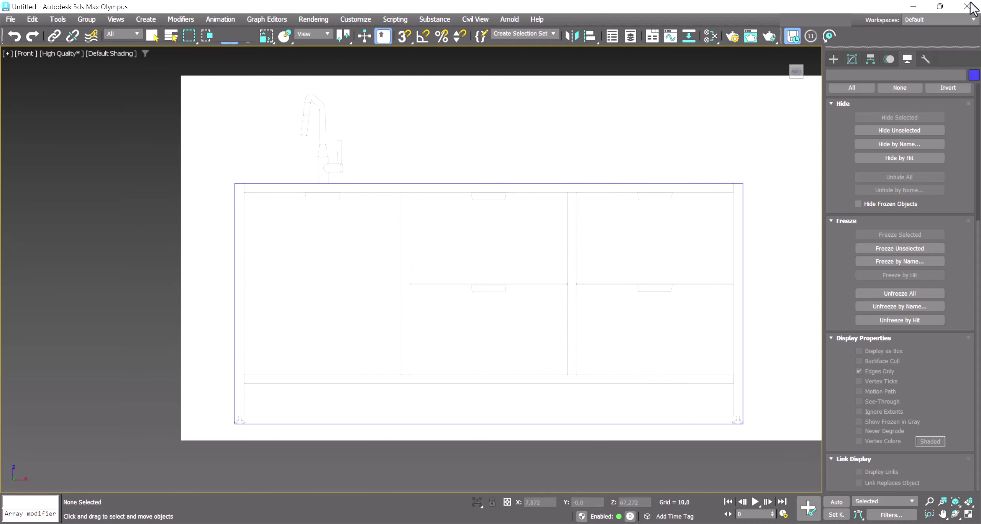
mouse_move(705, 77)
middle_mouse_down()
mouse_move(642, 88)
mouse_move(650, 296)
mouse_move(639, 223)
middle_mouse_up()
Create a new box inside the cabinet outline
scroll(639, 224, "down", 5)
left_click(834, 59)
left_click(864, 132)
left_click_drag(665, 256, 672, 257)
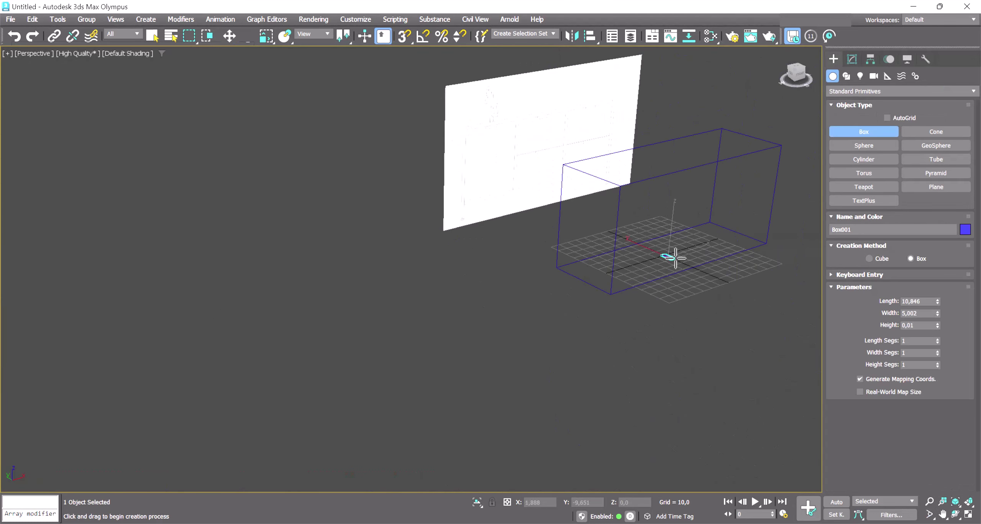
left_click(671, 142)
Size the box as a 3,3 by 3,3 leg post, 92 high
left_click(852, 59)
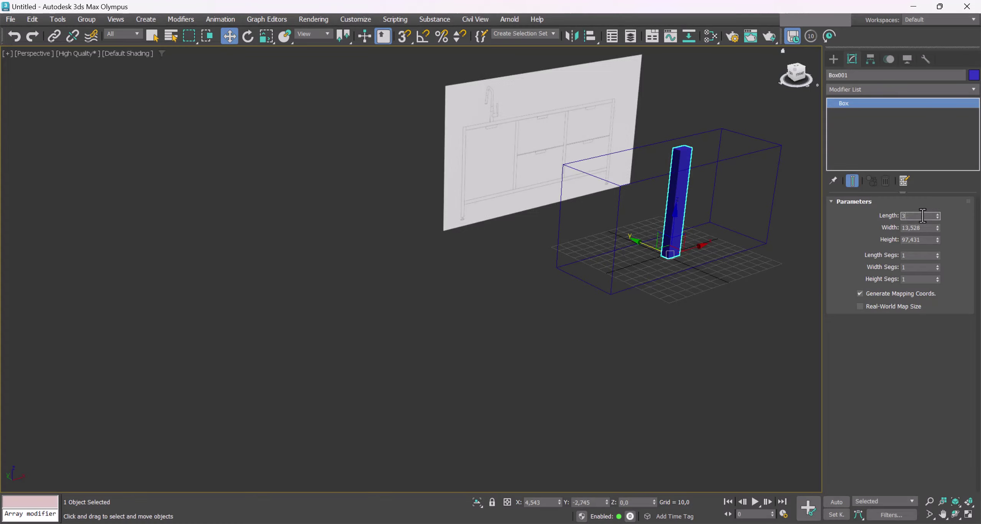
type("3,3")
key("Tab")
type("3,3")
key("Tab")
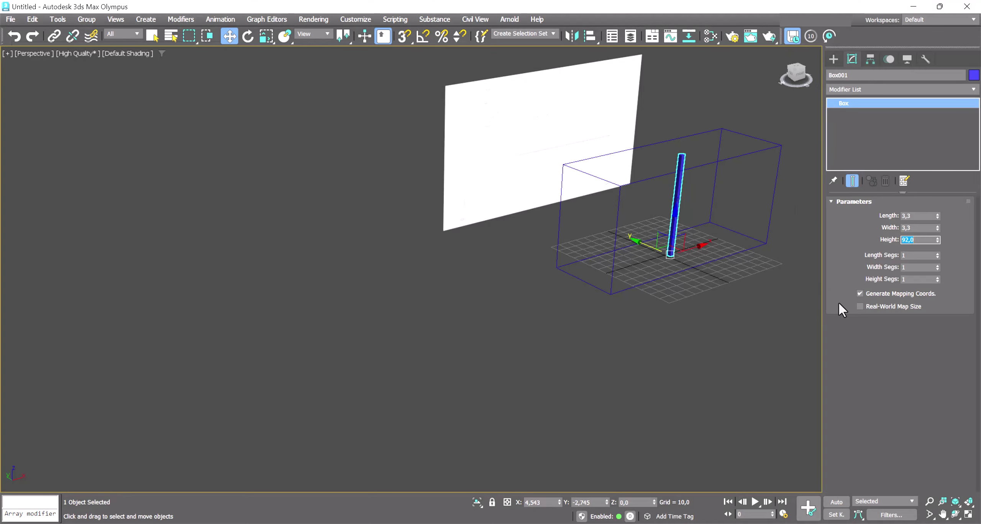
middle_click_drag(839, 307, 740, 333)
left_click(834, 58)
scroll(709, 158, "up", 3)
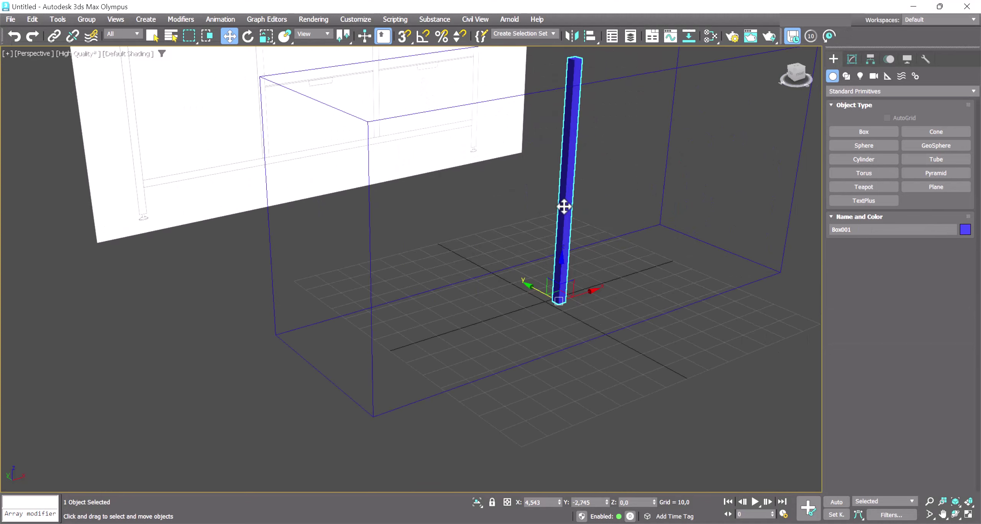
Convert the post to Editable Poly and select it as a whole element
right_click(564, 207)
left_click(713, 362)
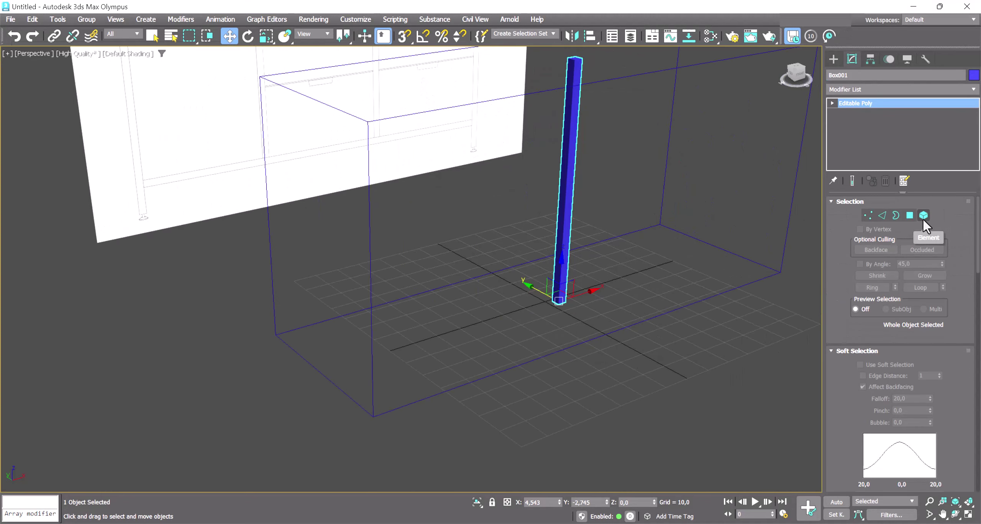
left_click(924, 218)
scroll(645, 255, "down", 3)
left_click(559, 307)
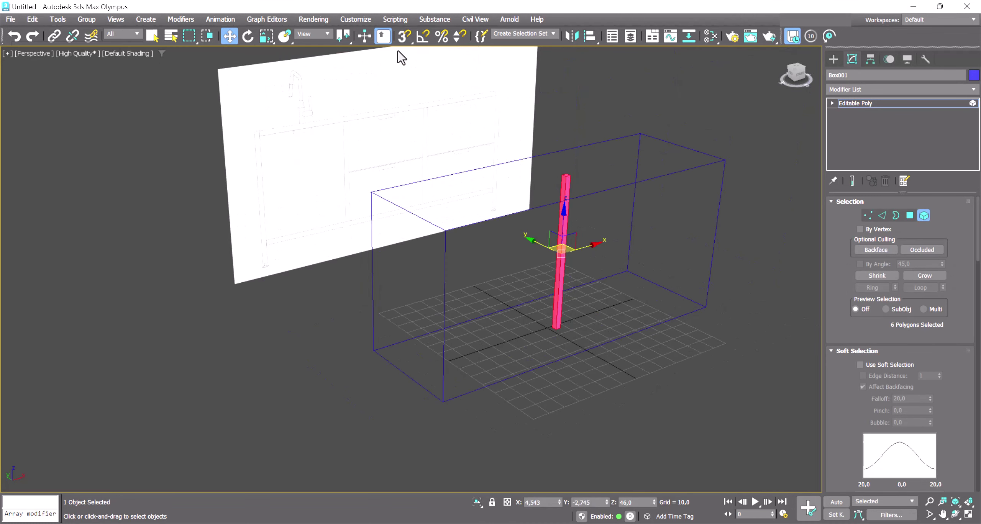
Enable 3D snapping and vertex-snap the post onto the outline's right-hand corner
right_click(404, 37)
left_click(440, 206)
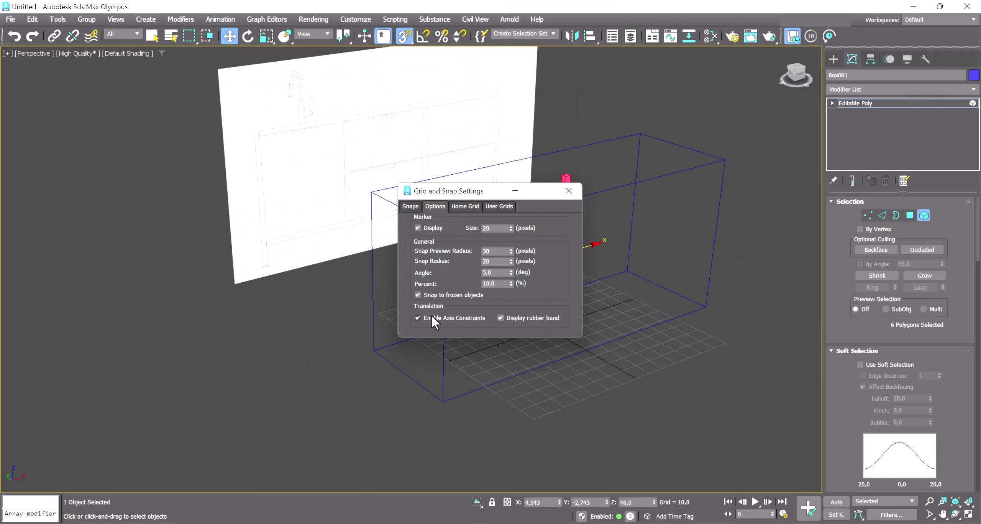
left_click(569, 191)
scroll(560, 327, "up", 1)
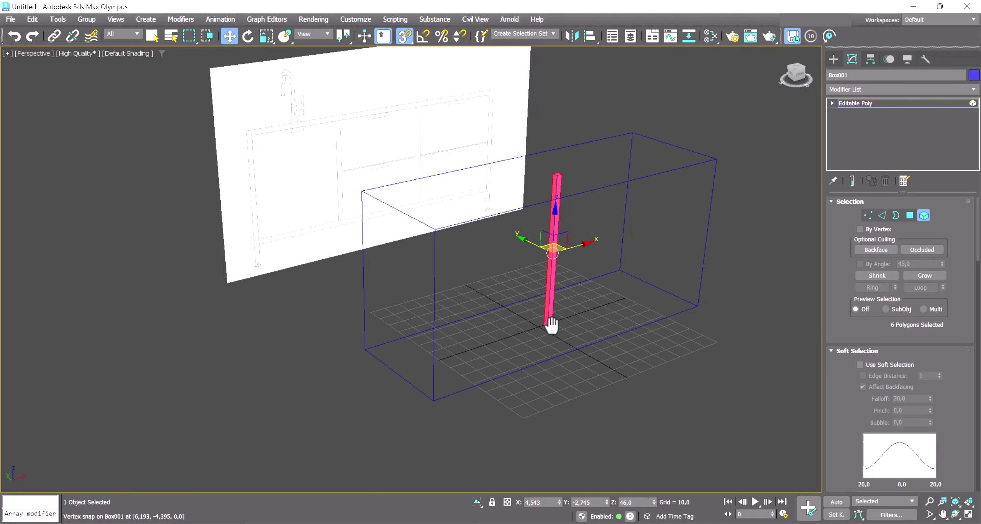
scroll(560, 329, "up", 4)
middle_click_drag(560, 329, 426, 358)
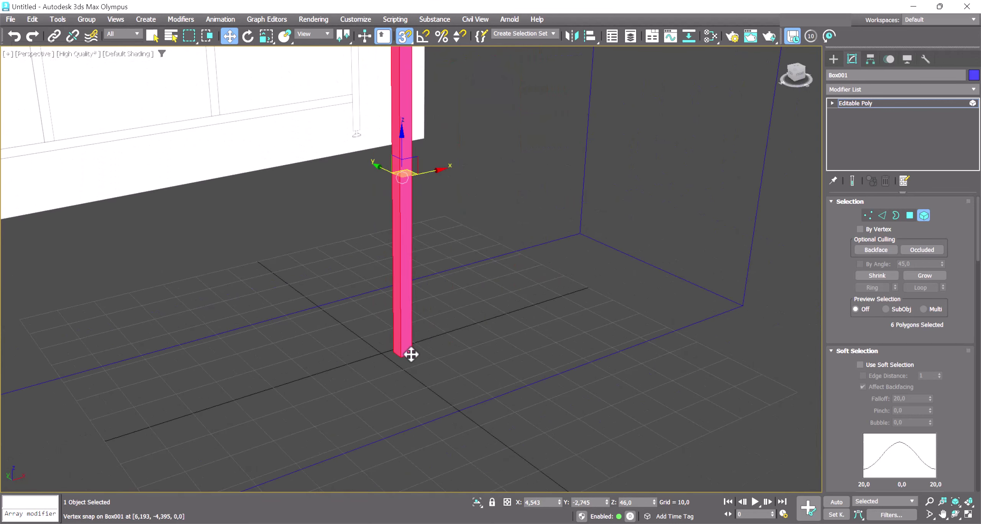
left_click_drag(406, 353, 737, 313)
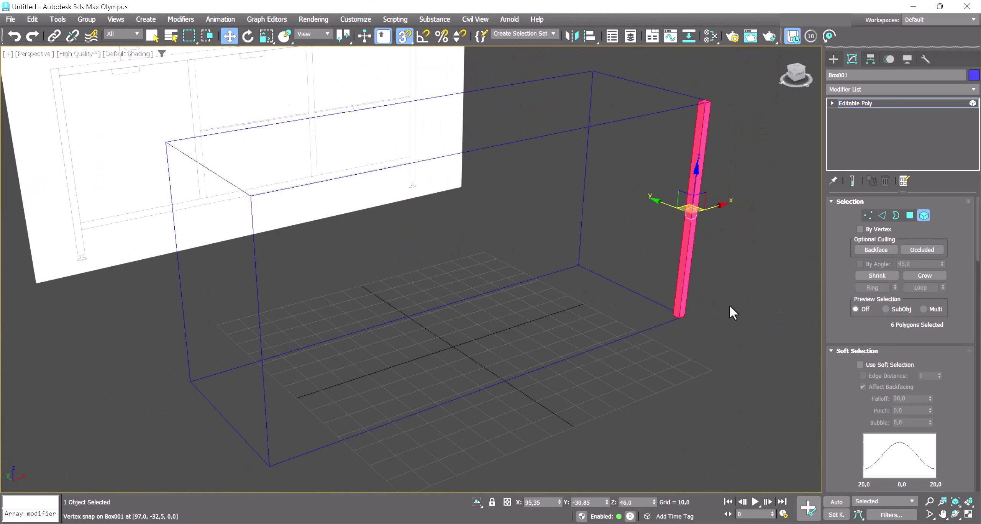
middle_click_drag(744, 333, 824, 249, "alt")
left_click(923, 216)
left_click(819, 136)
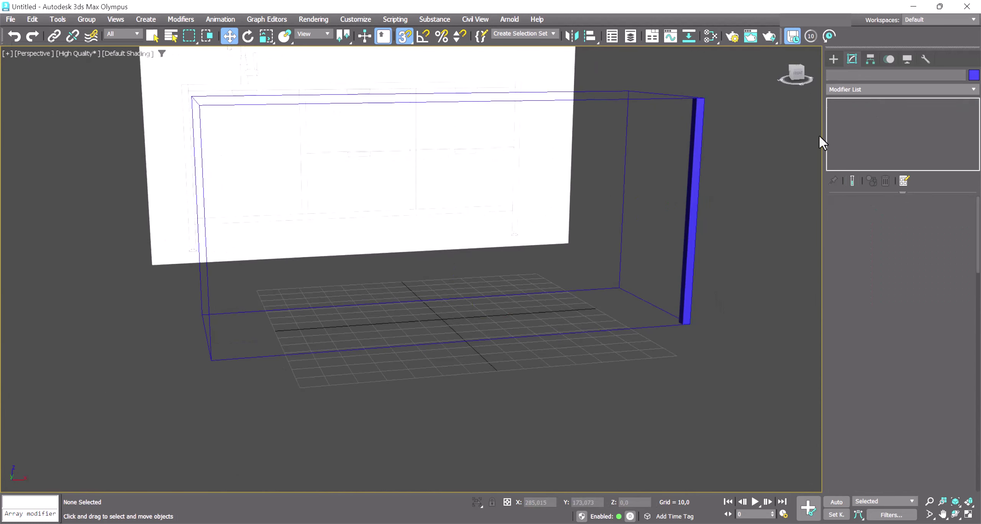
left_click(690, 182)
Add a Symmetry modifier mirroring the leg on X, checking it in Top and Front views
left_click(862, 87)
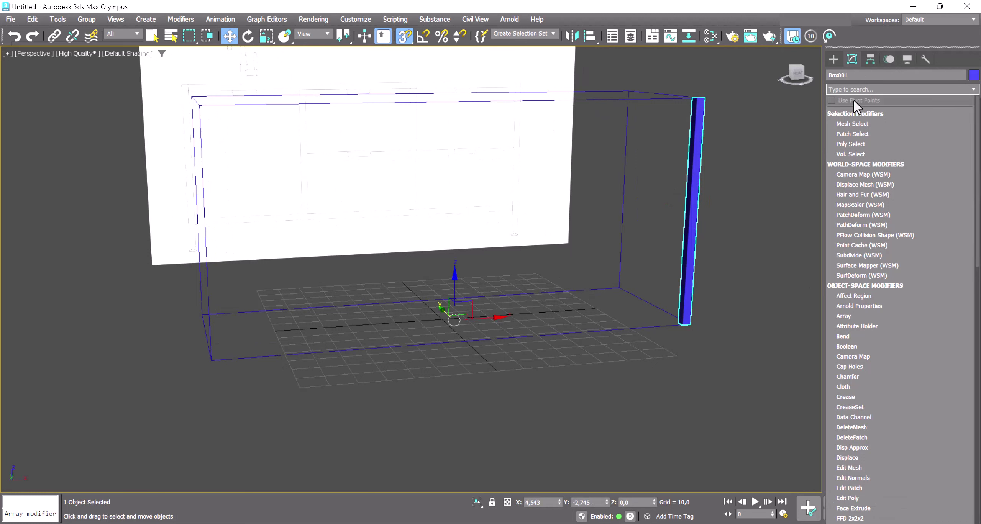
type("s")
left_click(854, 111)
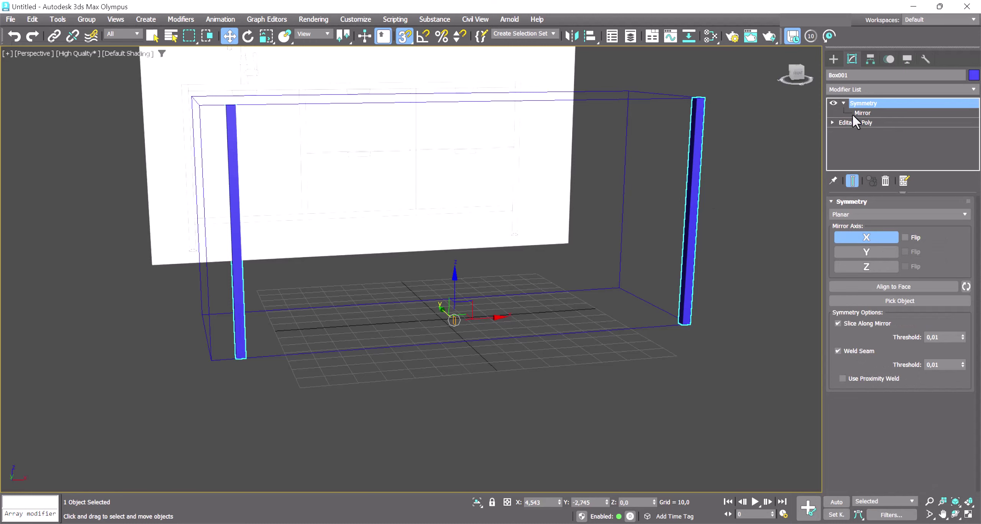
left_click(857, 112)
middle_click_drag(519, 204, 576, 437, "alt")
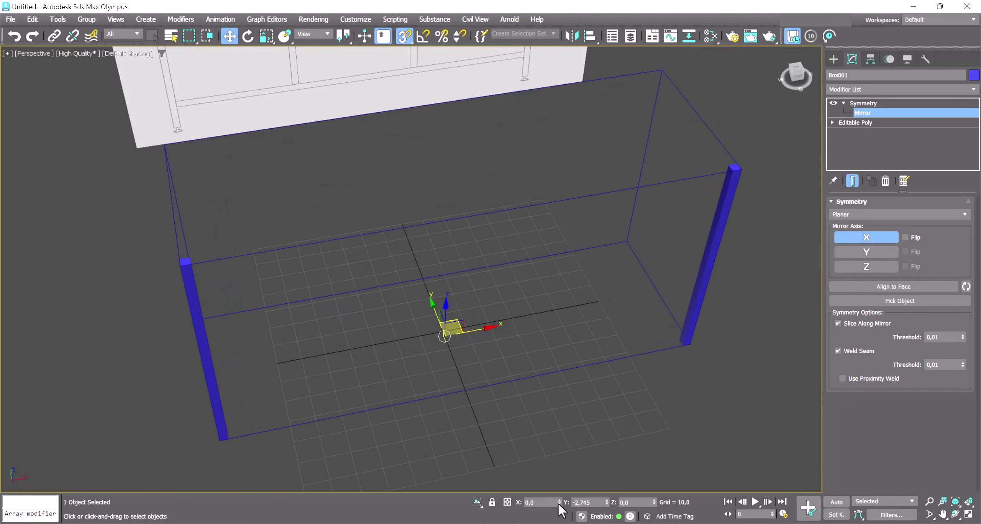
key("t")
scroll(419, 309, "up", 3)
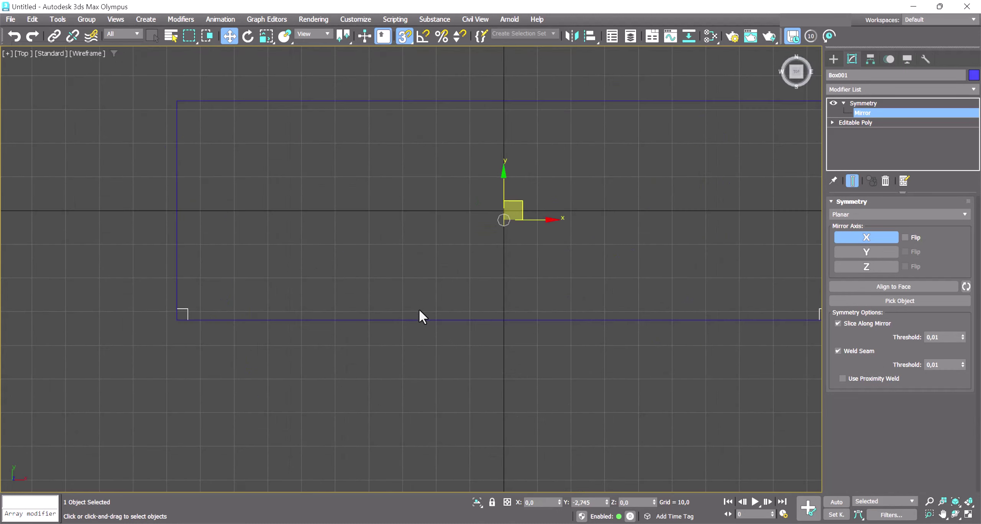
middle_click_drag(399, 309, 537, 302)
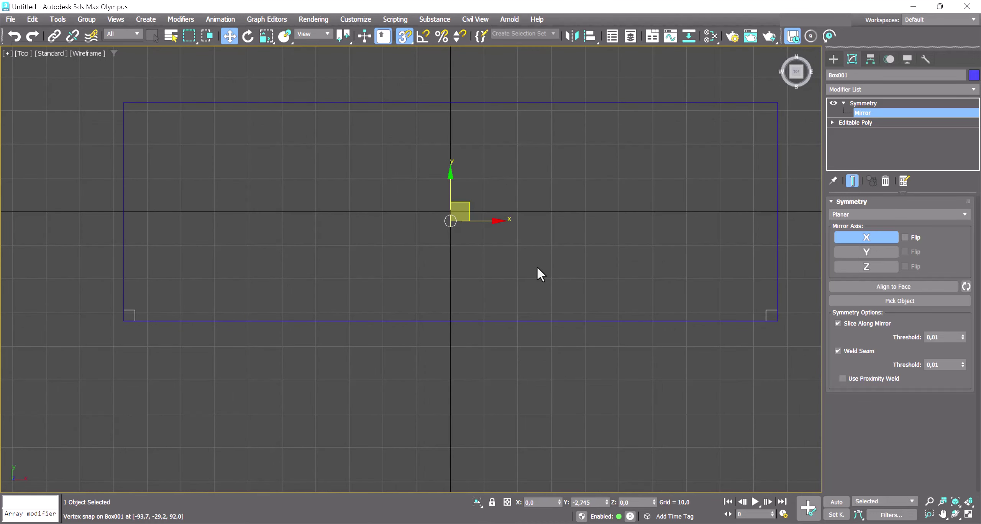
key("f")
scroll(498, 262, "down", 2)
middle_click_drag(497, 262, 522, 245)
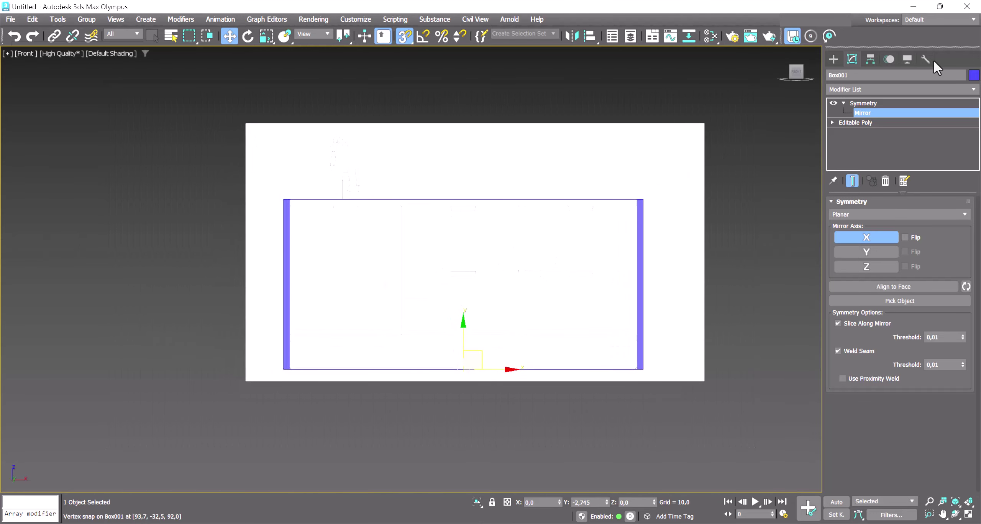
left_click(896, 104)
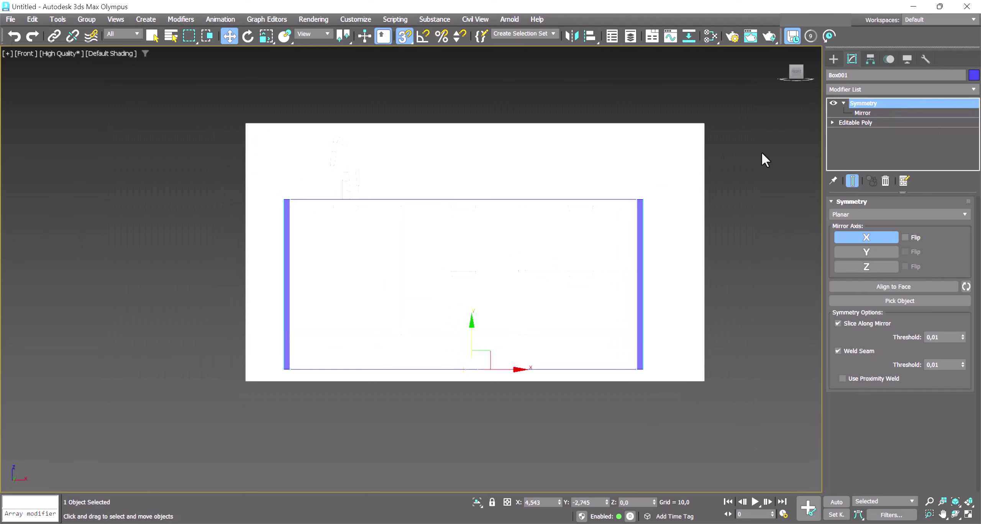
key("p")
Add a second Symmetry modifier mirroring the legs across Y with Flip, plane reset to 0
left_click(873, 89)
type("s")
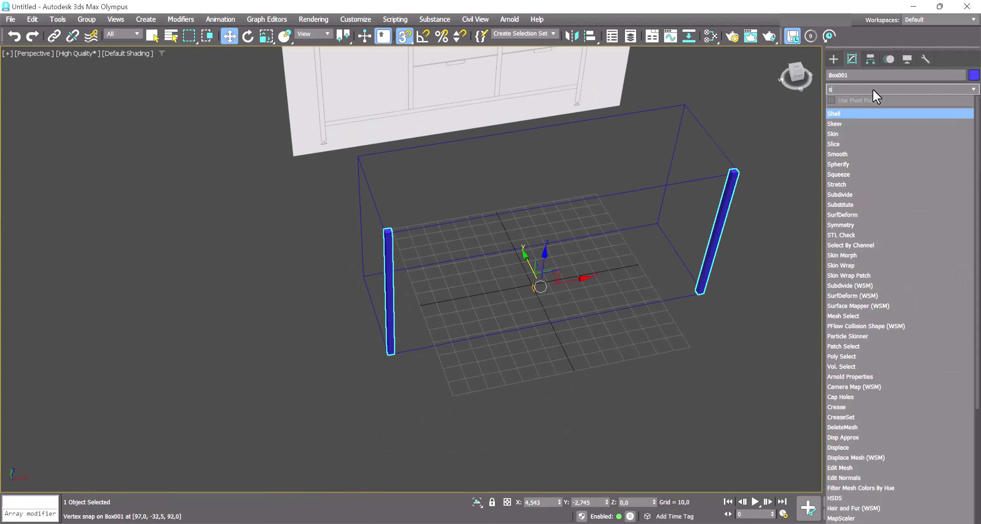
type("y")
key("Return")
left_click(862, 112)
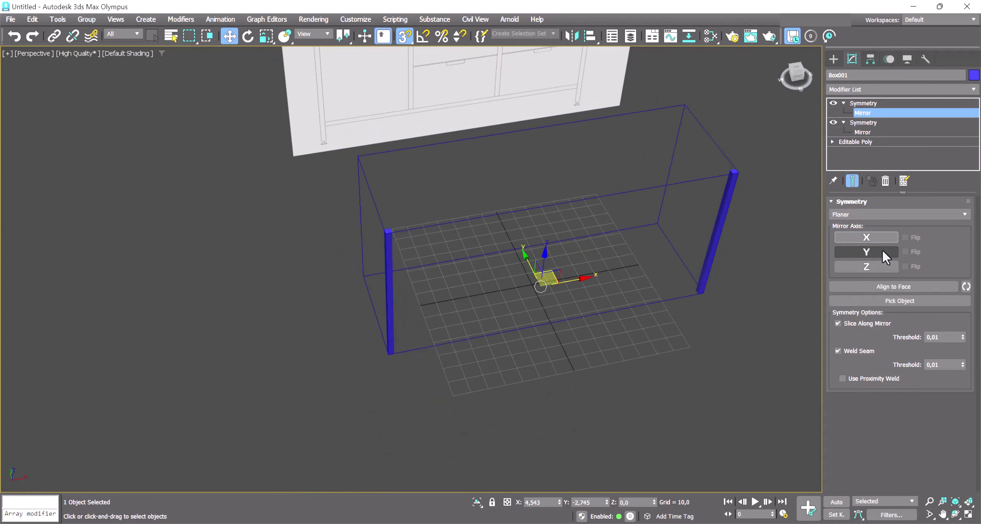
left_click(882, 248)
left_click(905, 252)
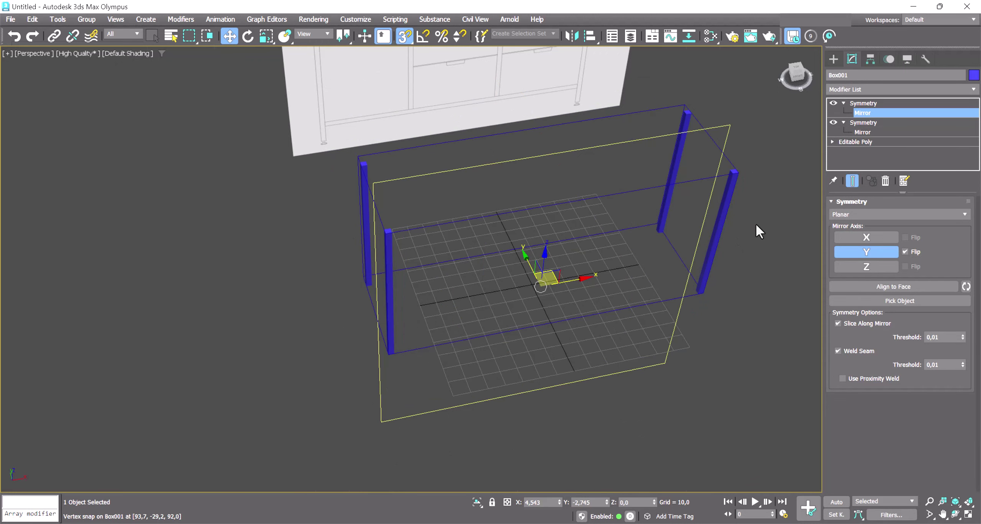
key("t")
right_click(607, 503)
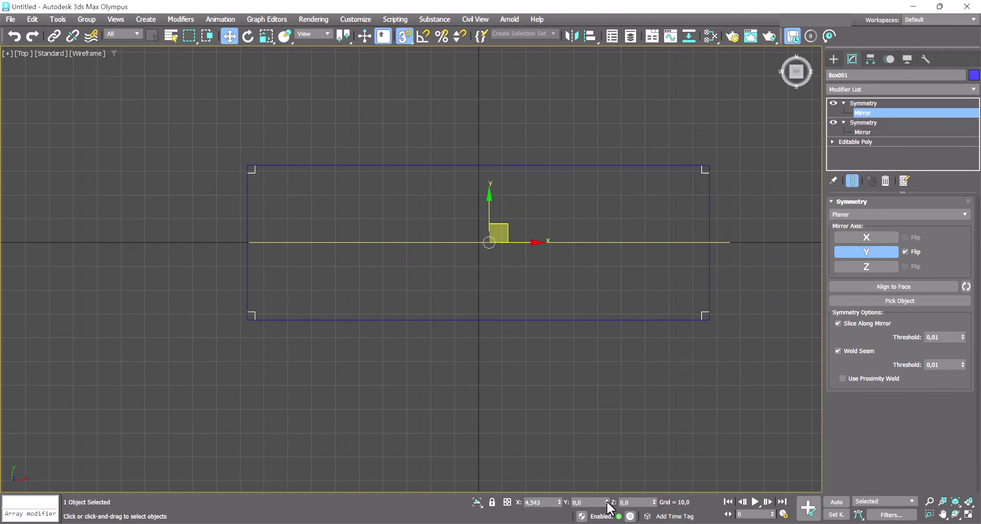
Check the four corner legs in Left, Top and Perspective views, then reselect the legs
middle_click_drag(558, 278, 575, 429)
key("l")
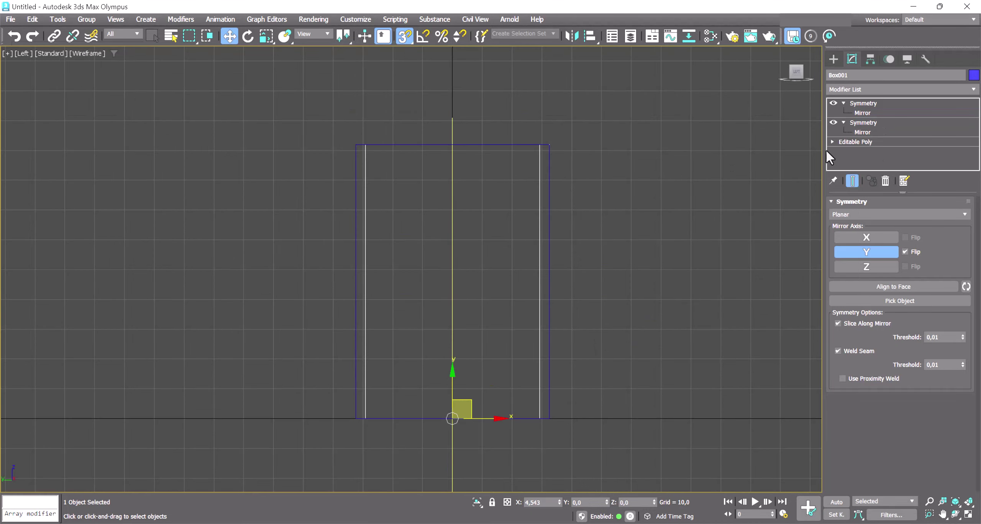
left_click(843, 142)
key("p")
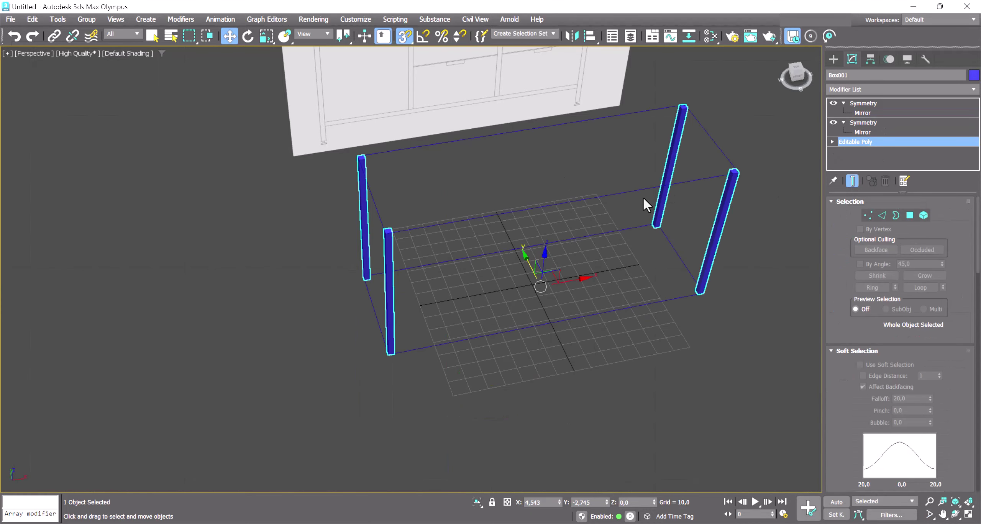
scroll(644, 199, "up", 5)
scroll(624, 204, "down", 5)
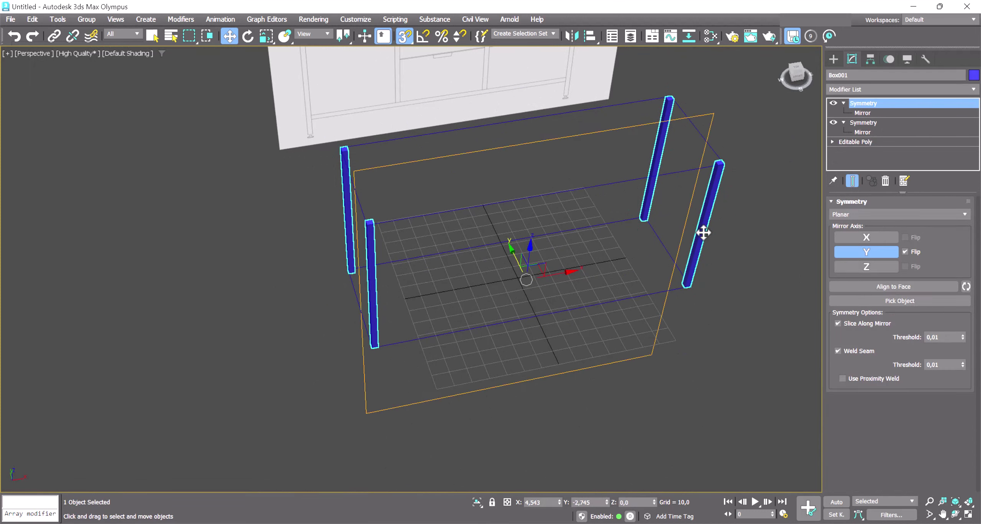
key("t")
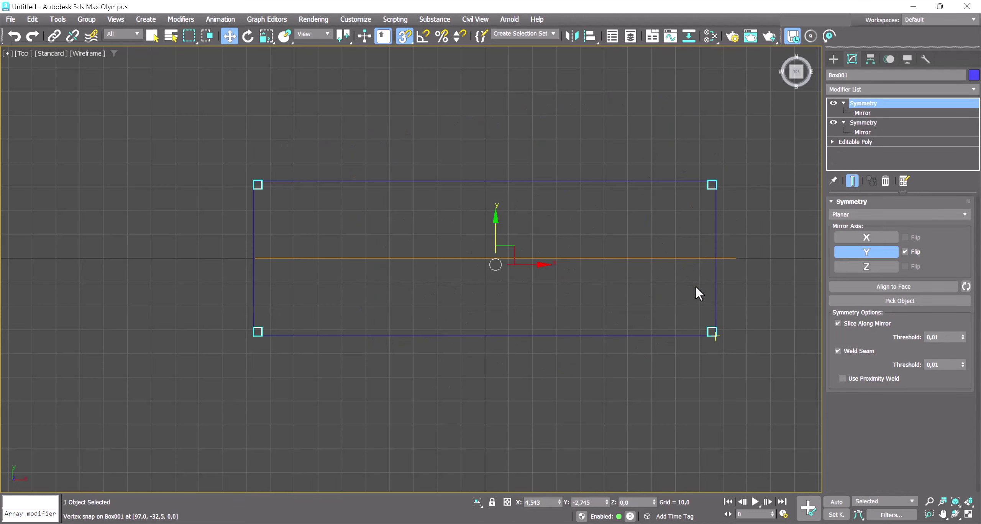
key("shift+z")
left_click(695, 291)
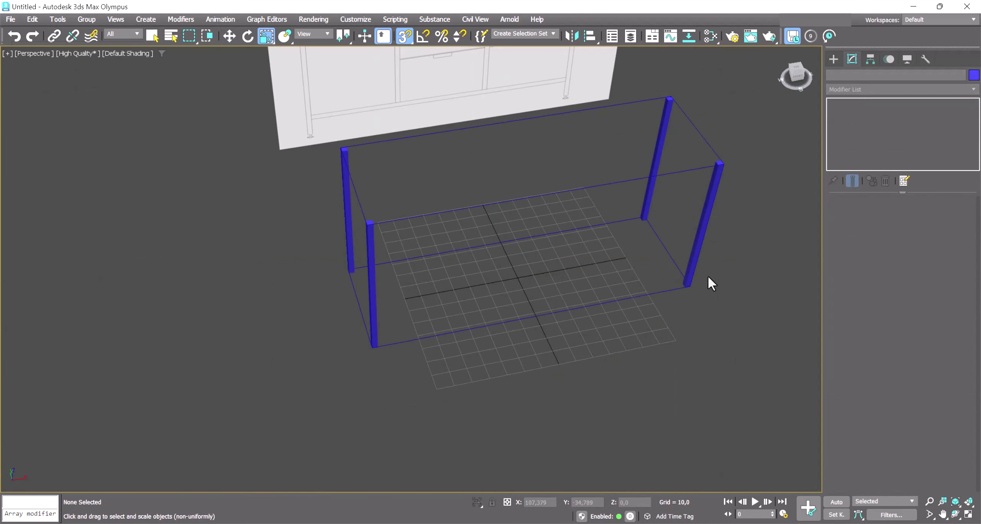
left_click(697, 257)
Shift-rotate the leg elements to clone horizontal rail copies into the same mesh
key("e")
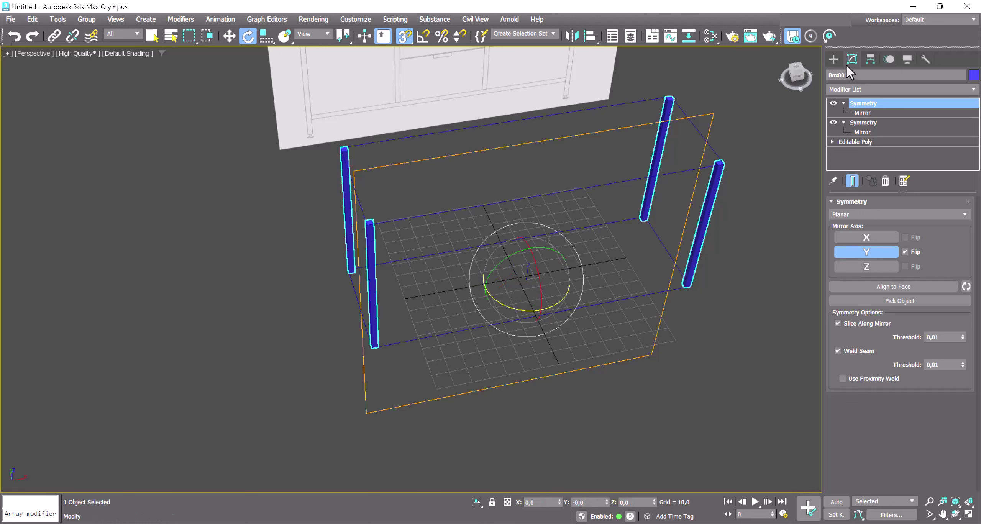
left_click(865, 142)
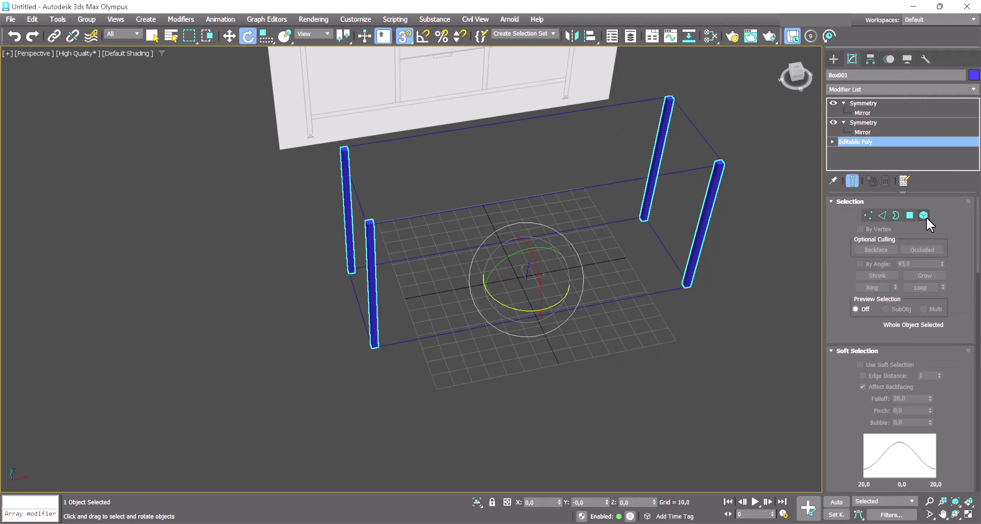
key("5")
left_click_drag(690, 204, 641, 245)
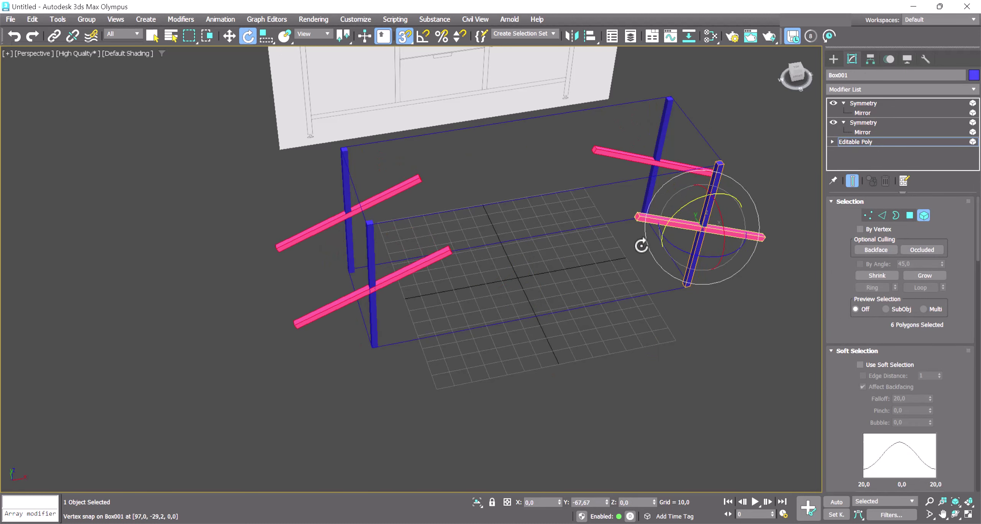
right_click(642, 246)
left_click_drag(680, 212, 653, 239, "shift")
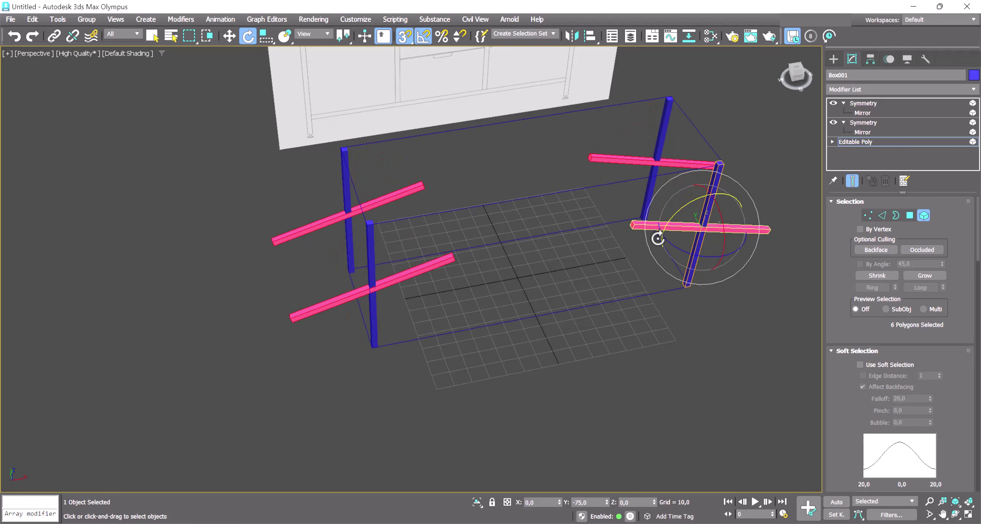
left_click(542, 281)
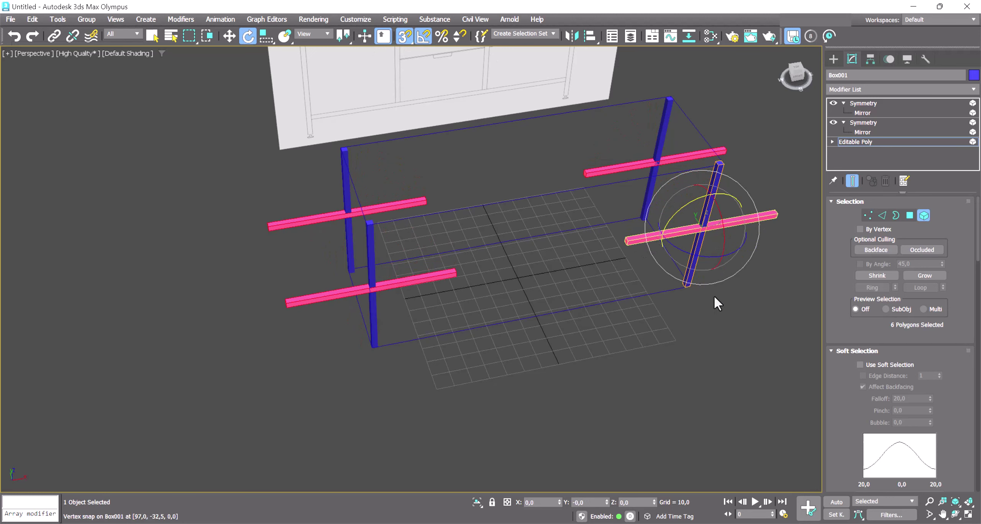
key("w")
left_click_drag(745, 219, 661, 236)
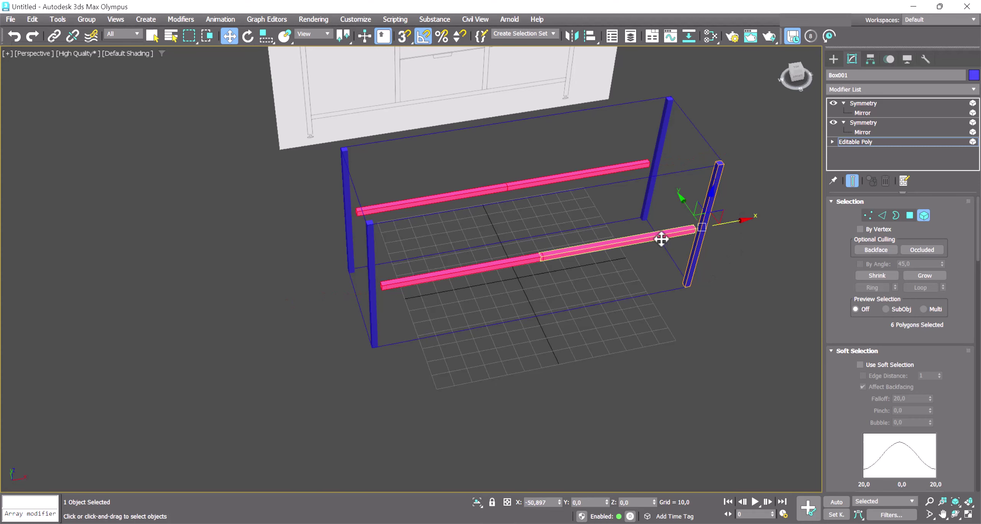
With vertex snap on, butt the rail against the leg and raise it to the leg top
scroll(696, 235, "up", 5)
key("s")
scroll(642, 315, "down", 3)
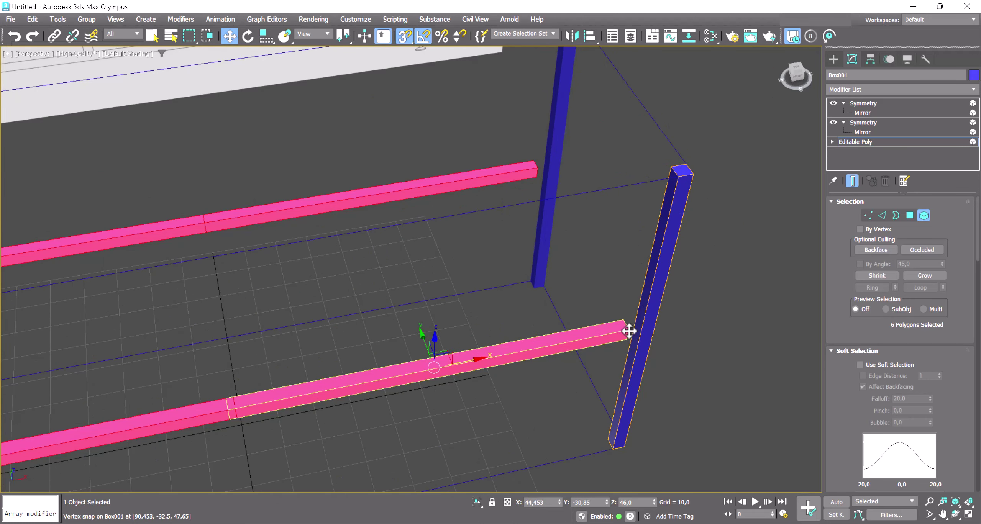
left_click_drag(629, 331, 681, 180)
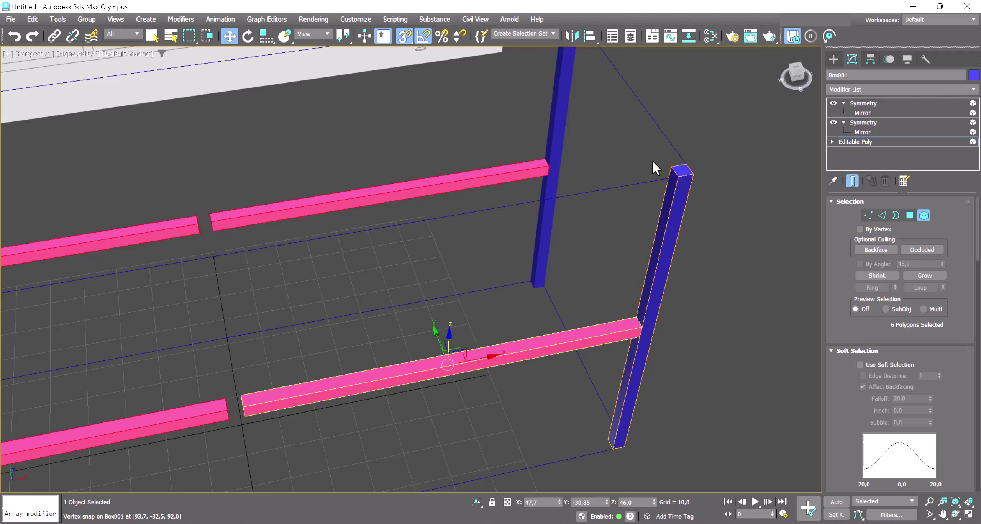
left_click_drag(642, 328, 678, 186)
Stretch the rail's end polygon to close the gap to the far leg
scroll(648, 263, "down", 4)
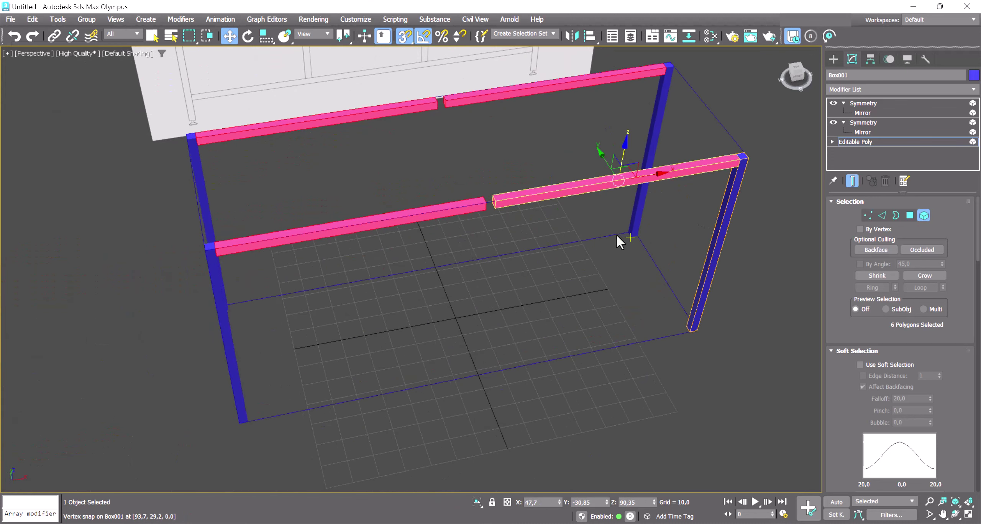
middle_click_drag(620, 234, 562, 223, "alt")
scroll(573, 248, "up", 3)
left_click(910, 216)
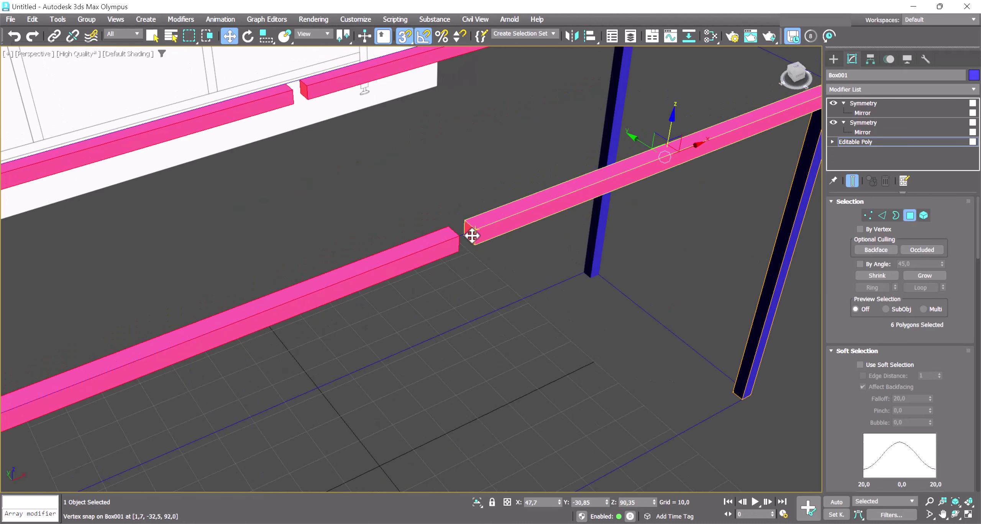
left_click(469, 233)
left_click_drag(449, 247, 440, 248)
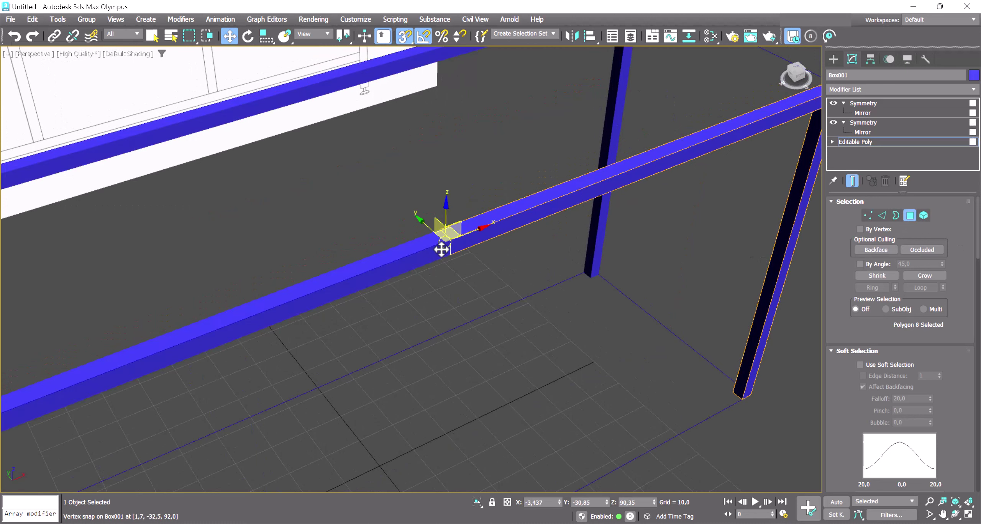
mouse_move(580, 274)
middle_mouse_down("alt")
mouse_move(565, 285)
mouse_move(581, 291)
mouse_move(553, 295)
mouse_move(729, 268)
middle_mouse_up("alt")
scroll(581, 291, "down", 5)
left_click(732, 270)
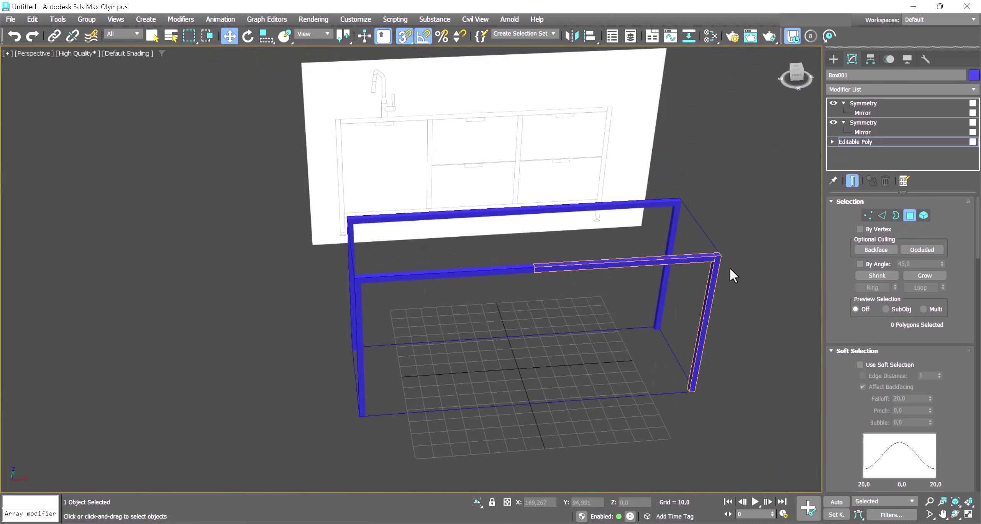
Clone the top rails downward into Box001 and set the lower pair at Z 17,072
left_click(577, 260)
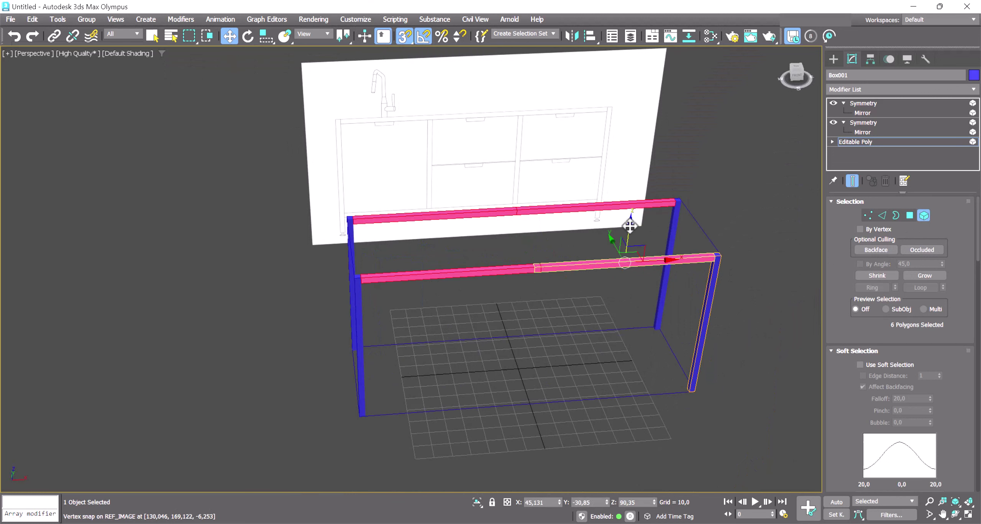
left_click_drag(630, 226, 627, 297, "shift")
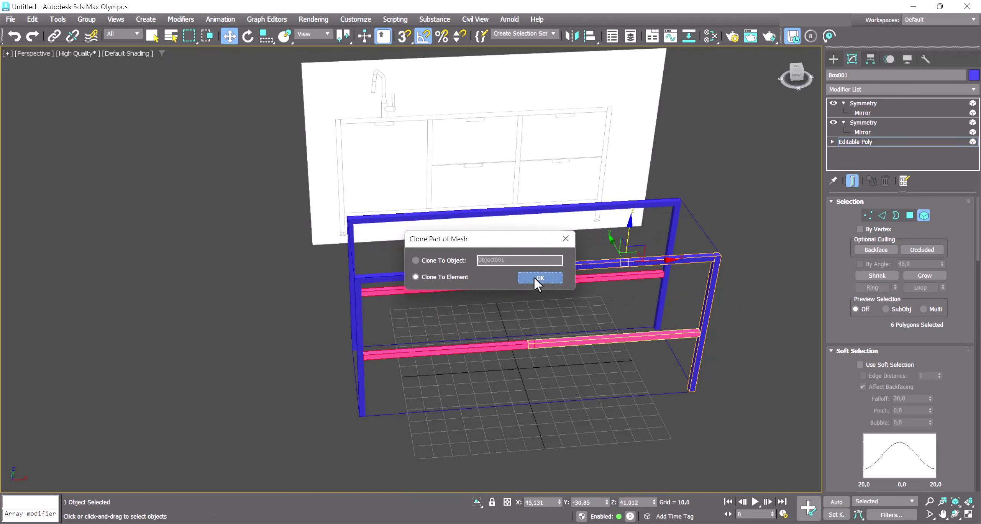
left_click(534, 276)
key("f")
scroll(517, 280, "up", 3)
scroll(517, 281, "up", 3)
middle_click_drag(587, 276, 590, 364)
left_click_drag(589, 364, 590, 366)
scroll(538, 271, "down", 3)
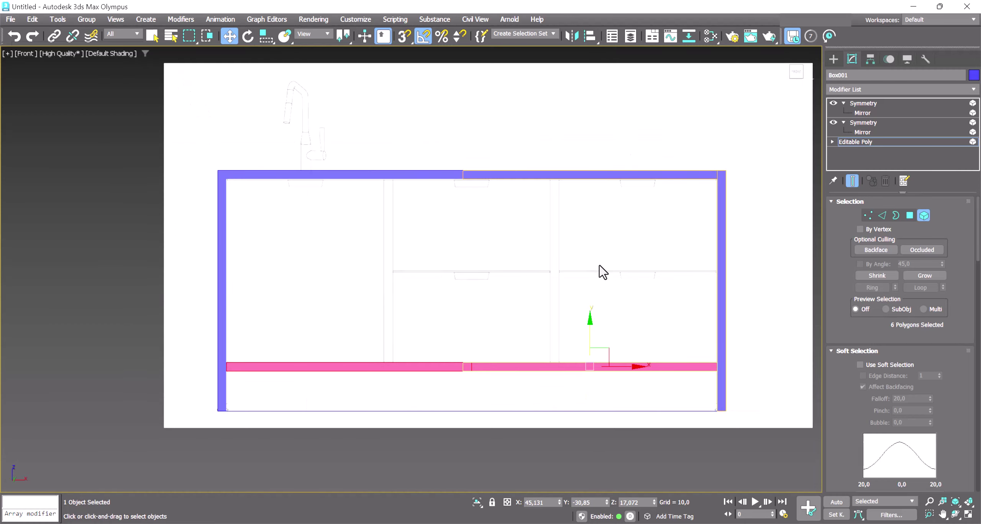
key("p")
left_click(744, 292)
Rotate-clone the lower rails 90° into front-to-back cross-pieces
mouse_move(571, 336)
middle_mouse_down("alt")
mouse_move(510, 358)
mouse_move(606, 379)
middle_mouse_up("alt")
left_click(663, 363)
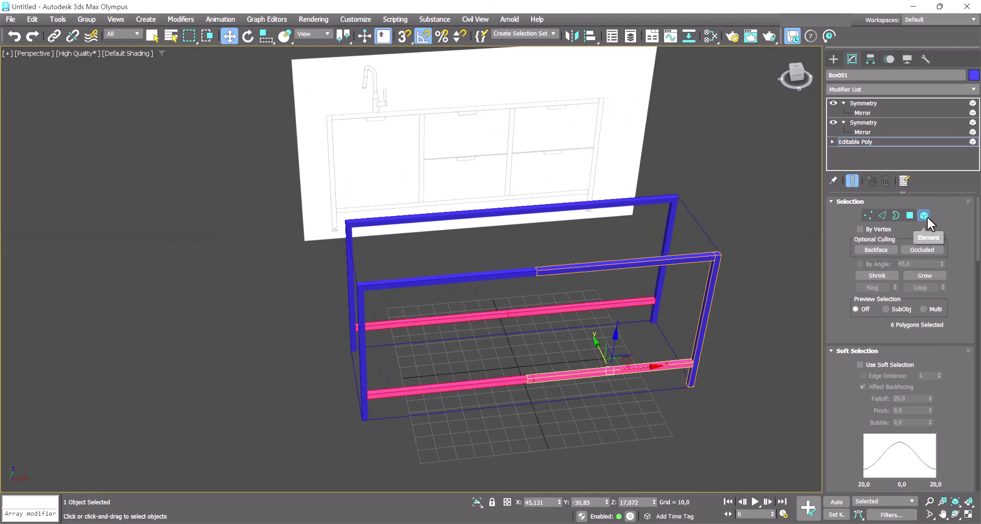
key("e")
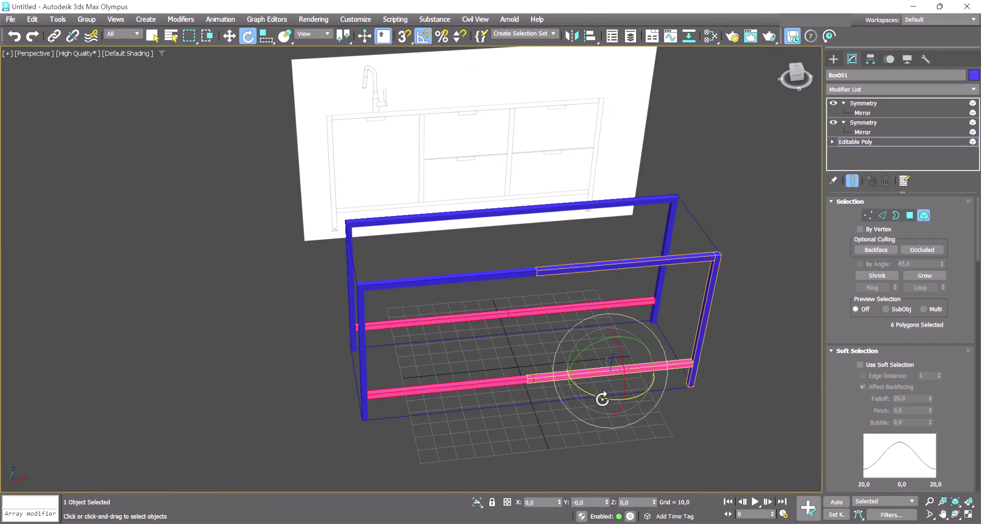
left_click_drag(603, 399, 564, 379, "shift")
key("Return")
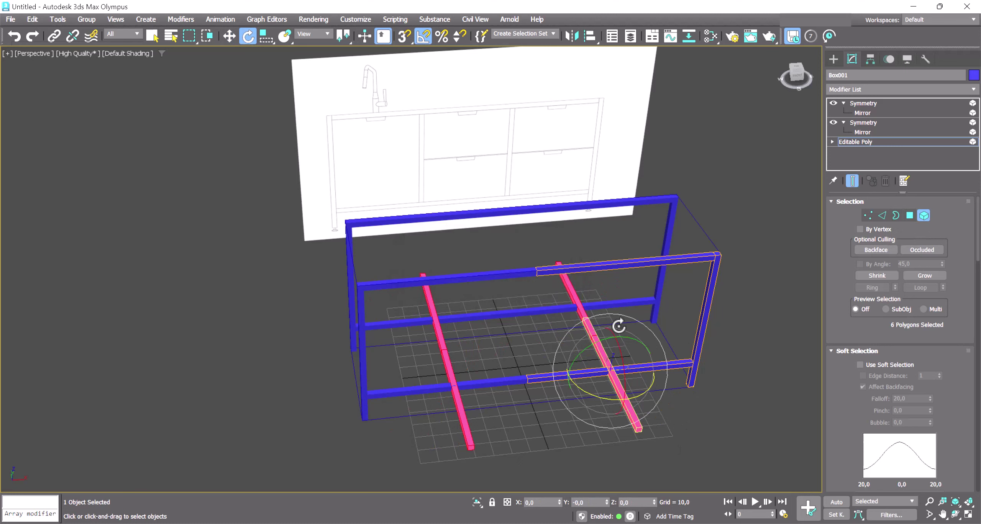
With vertex snap, move the lower cross-pieces to the frame's end, flush against the legs
key("s")
key("w")
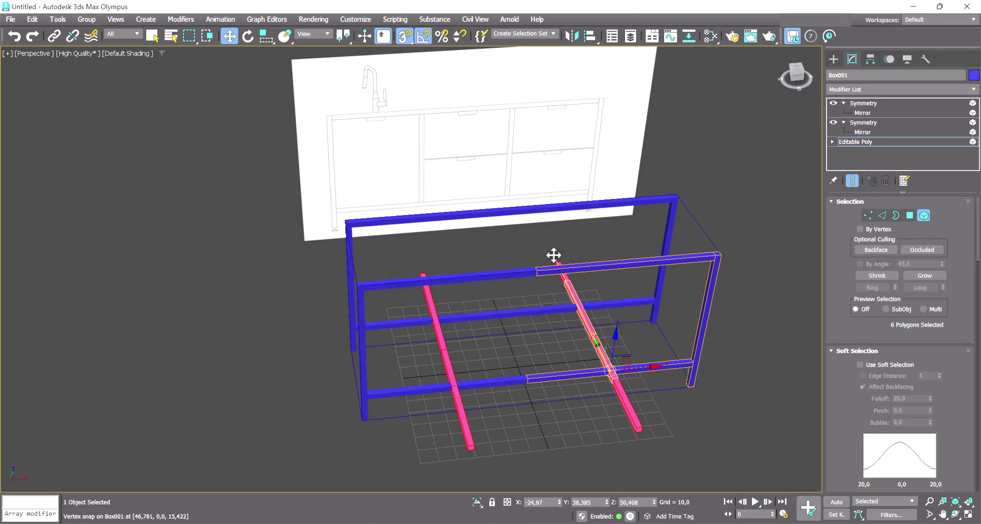
left_click_drag(554, 255, 546, 238)
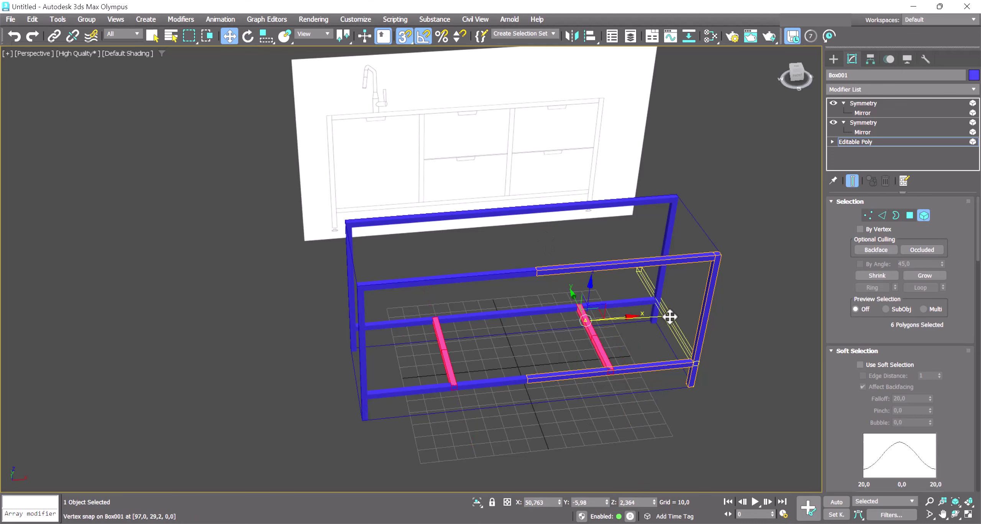
left_click_drag(668, 314, 756, 431)
middle_click_drag(755, 432, 648, 423, "alt")
scroll(649, 424, "up", 5)
scroll(600, 354, "up", 5)
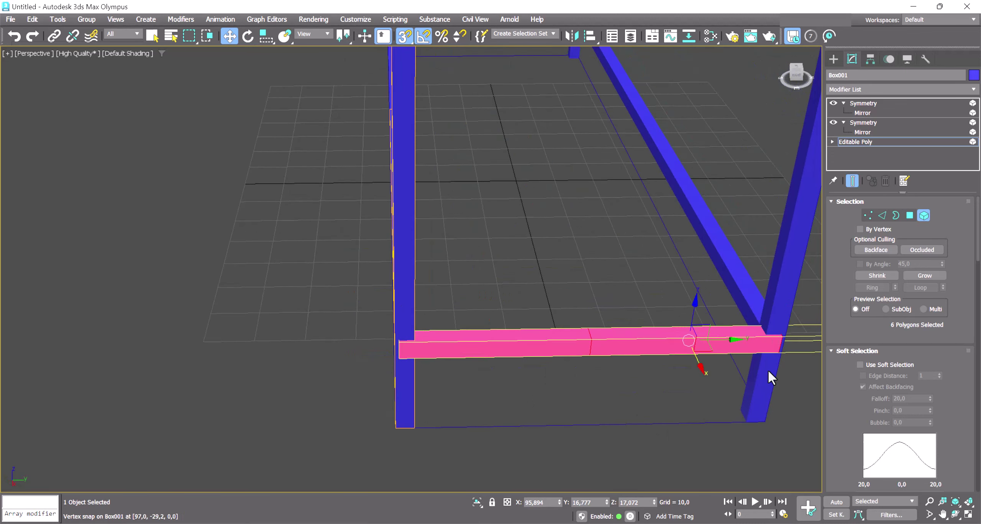
left_click_drag(737, 340, 752, 344)
middle_click_drag(639, 386, 616, 383, "alt")
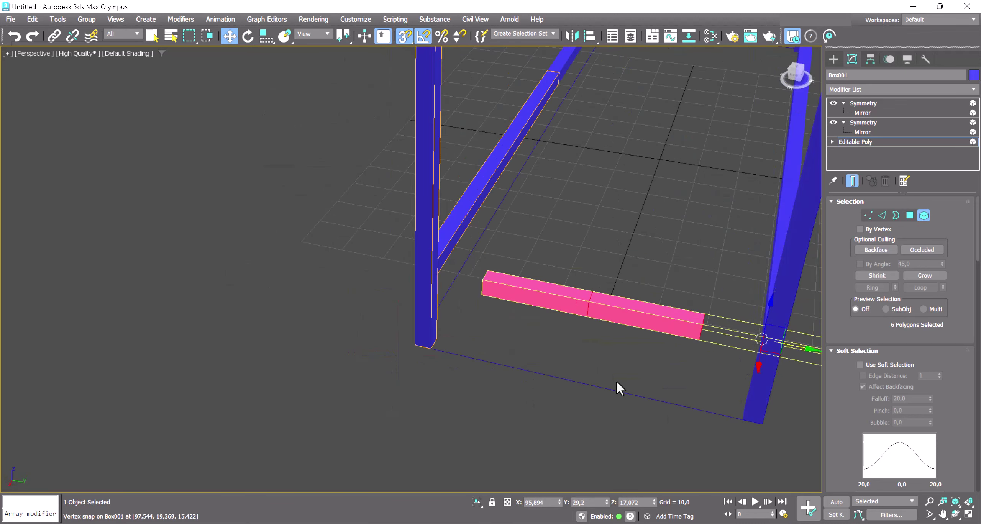
left_click_drag(488, 273, 436, 264)
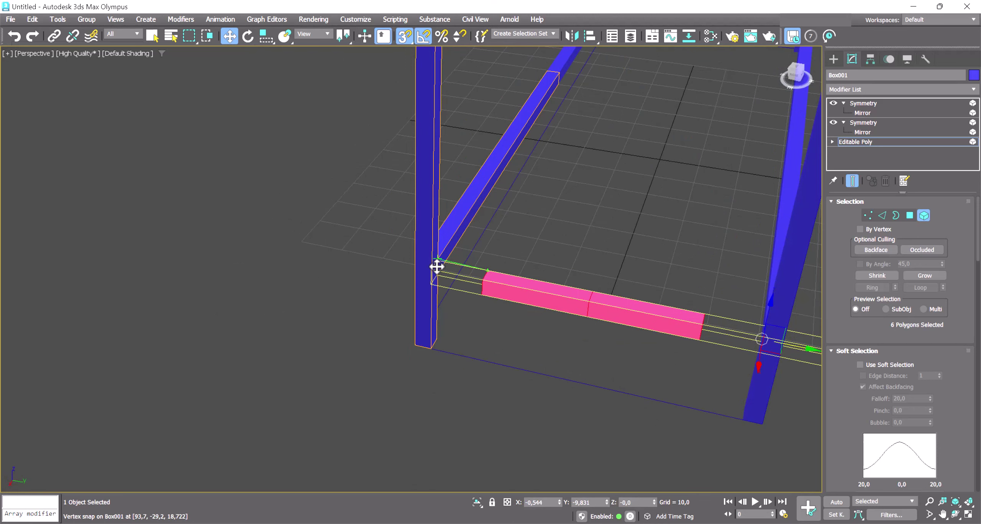
mouse_move(486, 346)
middle_mouse_down("alt")
mouse_move(530, 368)
mouse_move(508, 373)
middle_mouse_up("alt")
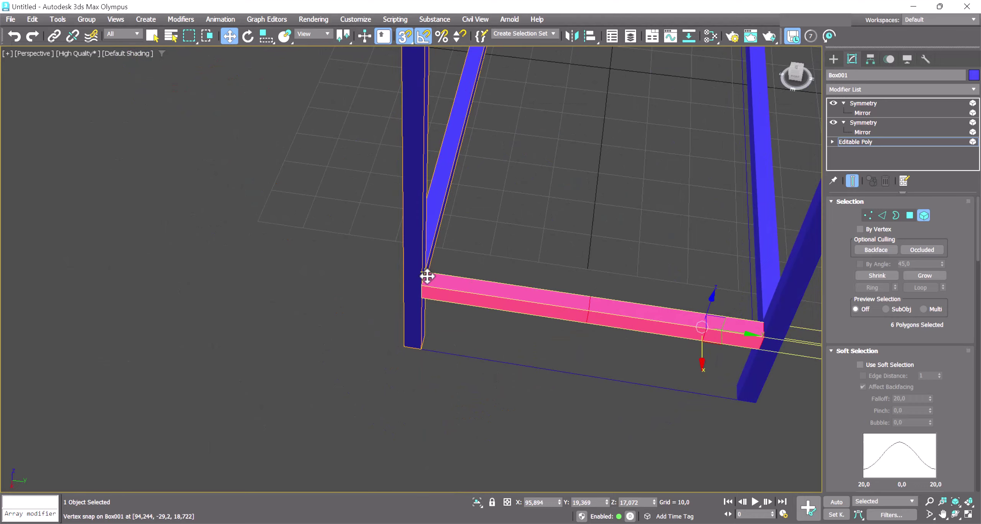
left_click_drag(426, 276, 427, 271)
mouse_move(499, 303)
middle_mouse_down("alt")
mouse_move(485, 330)
mouse_move(608, 325)
middle_mouse_up("alt")
scroll(592, 327, "down", 5)
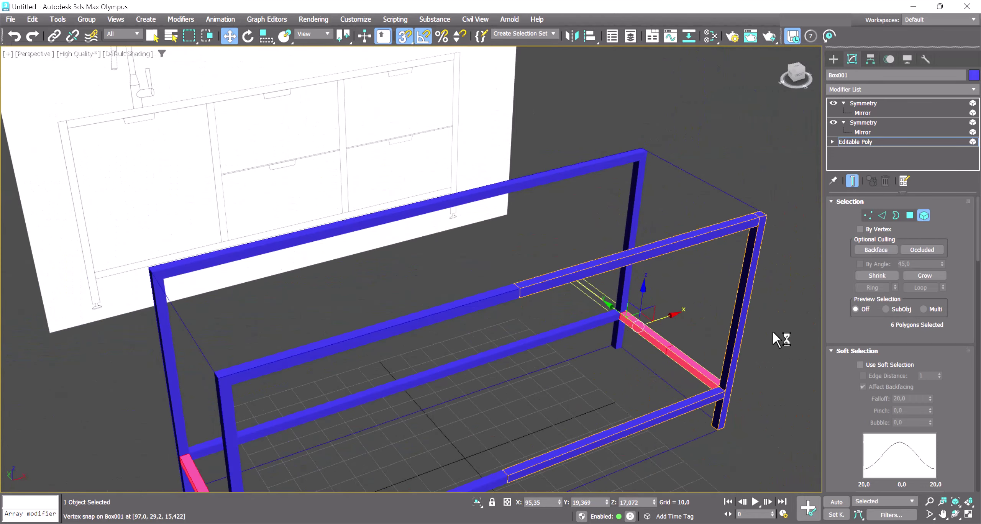
Clone the cross-pieces up to the top, inspect the corner joint, and deselect the polygons
left_click_drag(636, 297, 669, 123)
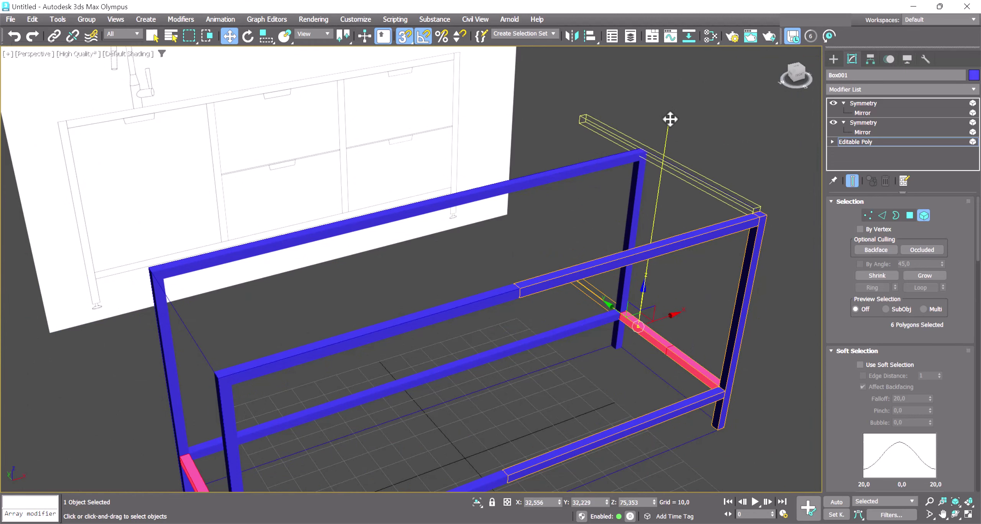
left_click(519, 278)
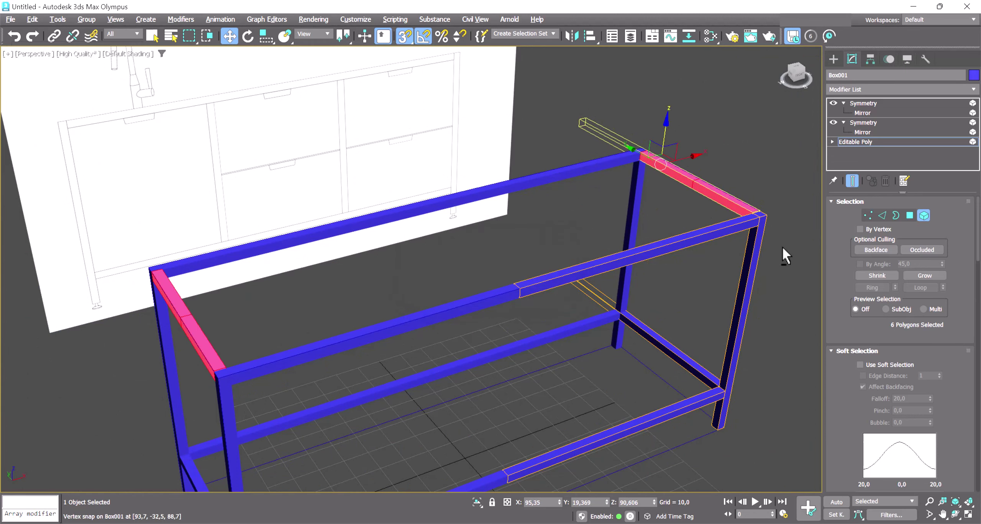
middle_click_drag(784, 257, 624, 274, "alt")
scroll(683, 280, "up", 3)
middle_click_drag(683, 280, 615, 285, "alt")
scroll(527, 269, "up", 3)
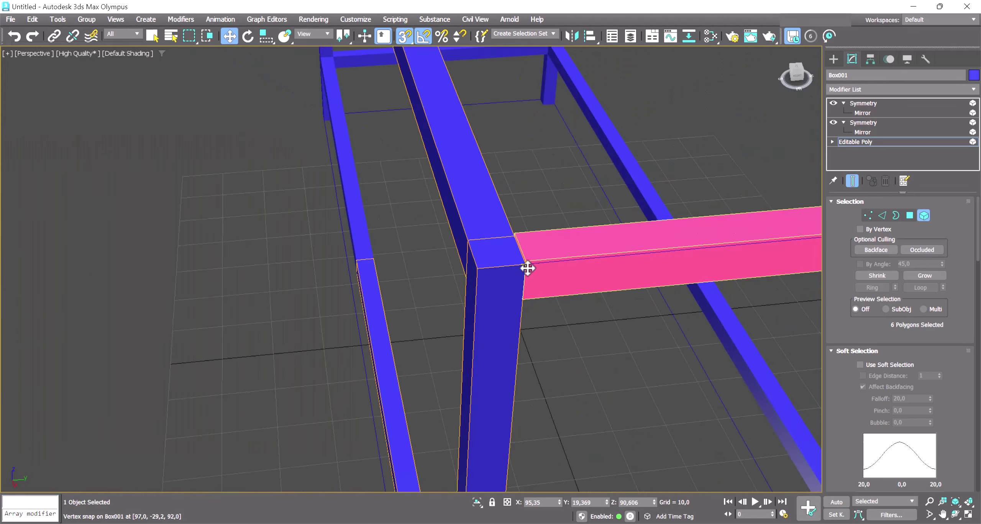
scroll(592, 296, "down", 10)
mouse_move(532, 303)
middle_mouse_down("alt")
mouse_move(552, 285)
mouse_move(709, 315)
mouse_move(423, 294)
mouse_move(453, 304)
mouse_move(449, 316)
mouse_move(438, 296)
middle_mouse_up("alt")
left_click(710, 315)
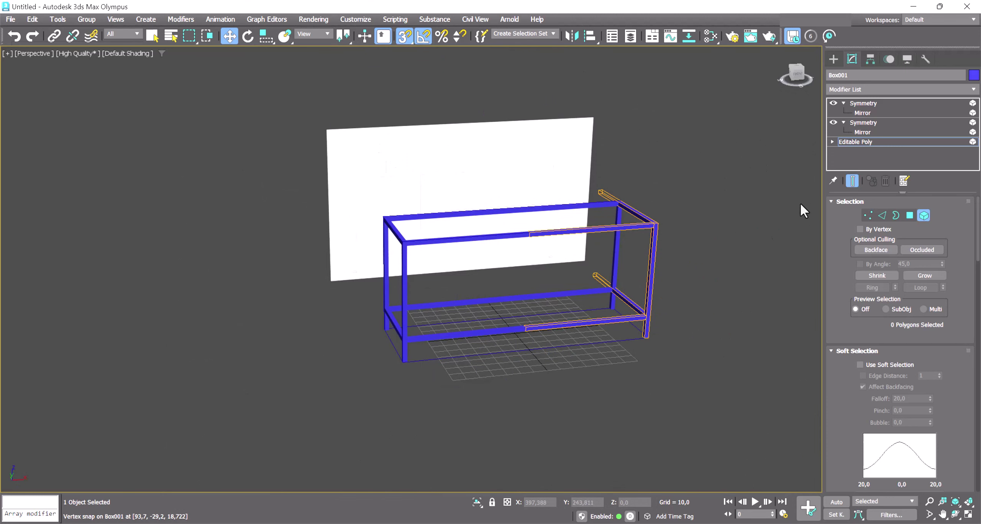
Clone both end frames inward along X in Front view as two divider posts
left_click(858, 141)
scroll(653, 278, "up", 3)
scroll(686, 266, "up", 3)
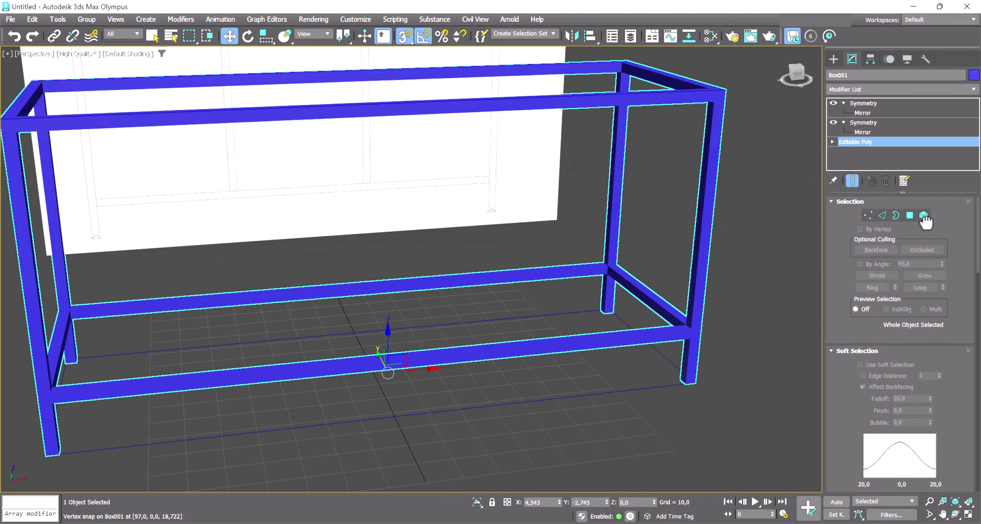
left_click(924, 216)
left_click(709, 264)
key("f")
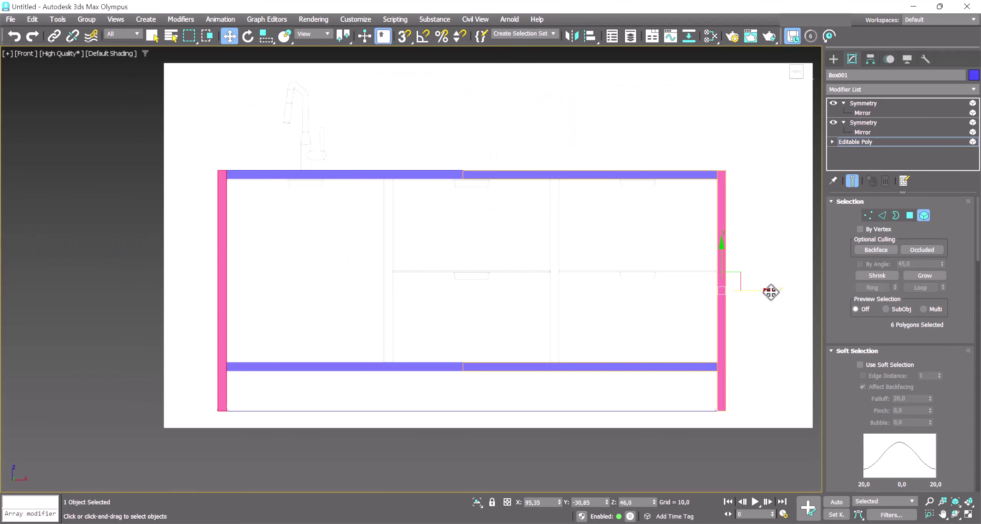
left_click_drag(771, 292, 604, 305)
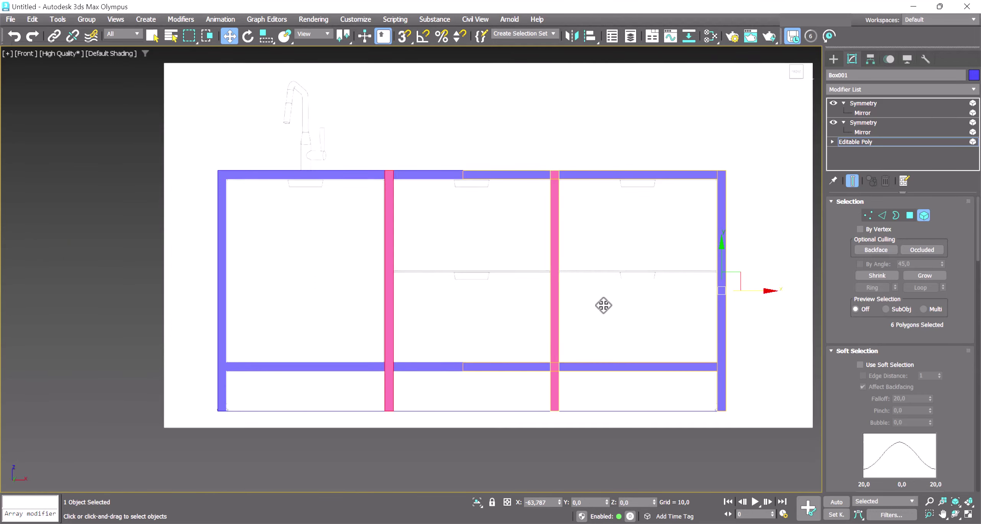
left_click(531, 281)
scroll(533, 281, "up", 3)
left_click_drag(615, 299, 614, 301)
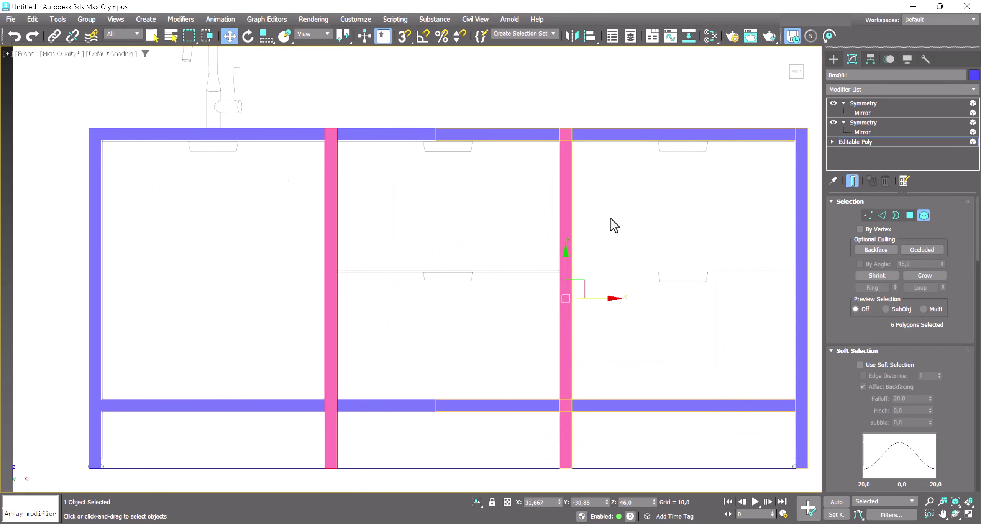
Reselect the dividers and, in Front view, raise their bottom vertices off the floor
key("p")
left_click(751, 191)
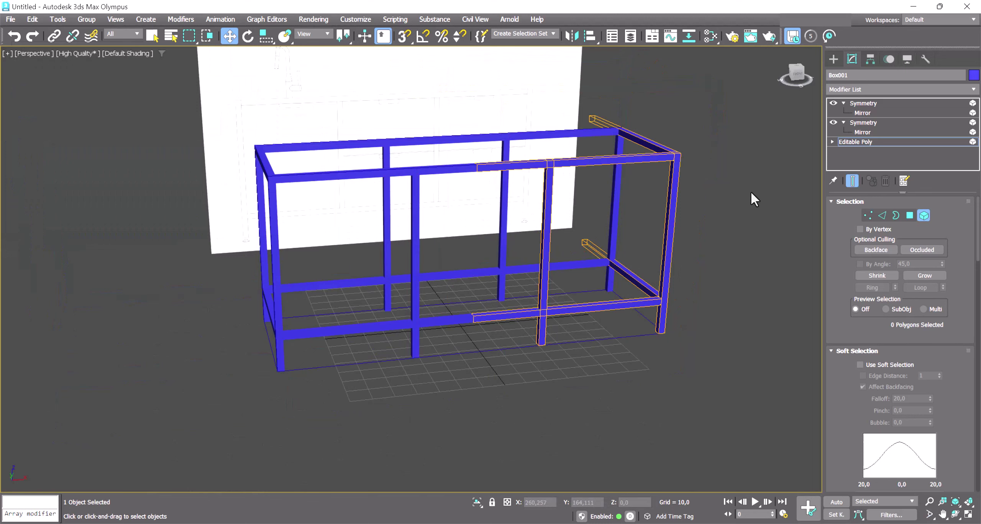
scroll(652, 326, "up", 3)
key("ctrl+z")
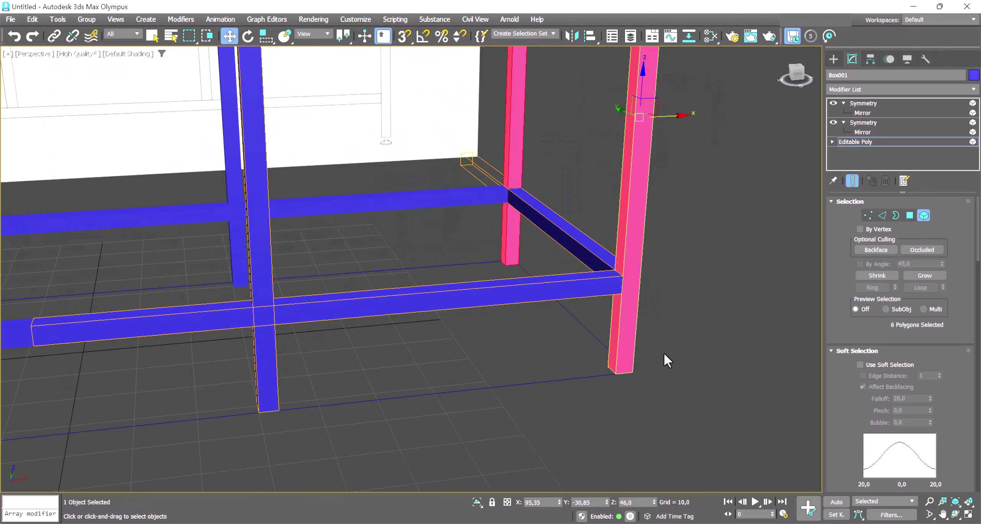
key("f")
scroll(581, 254, "up", 2)
scroll(666, 360, "up", 2)
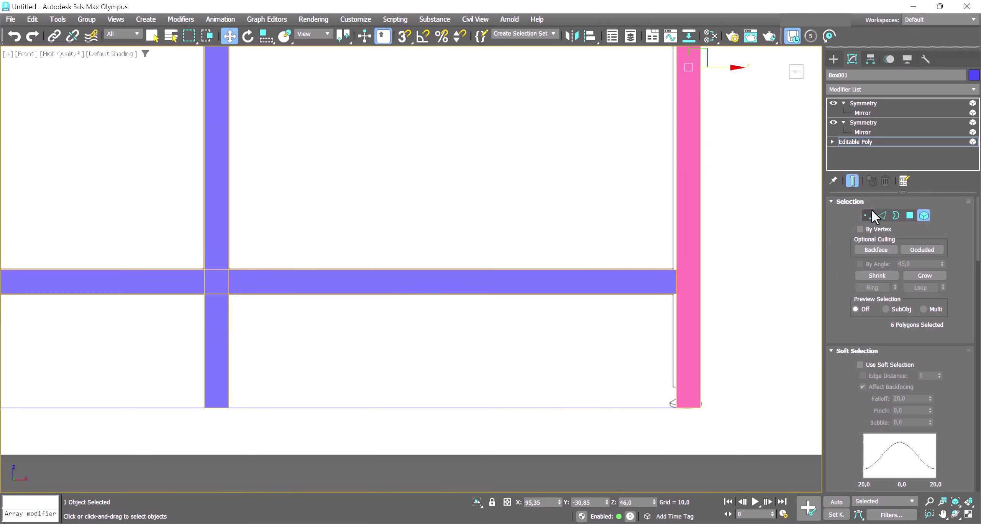
left_click(868, 216)
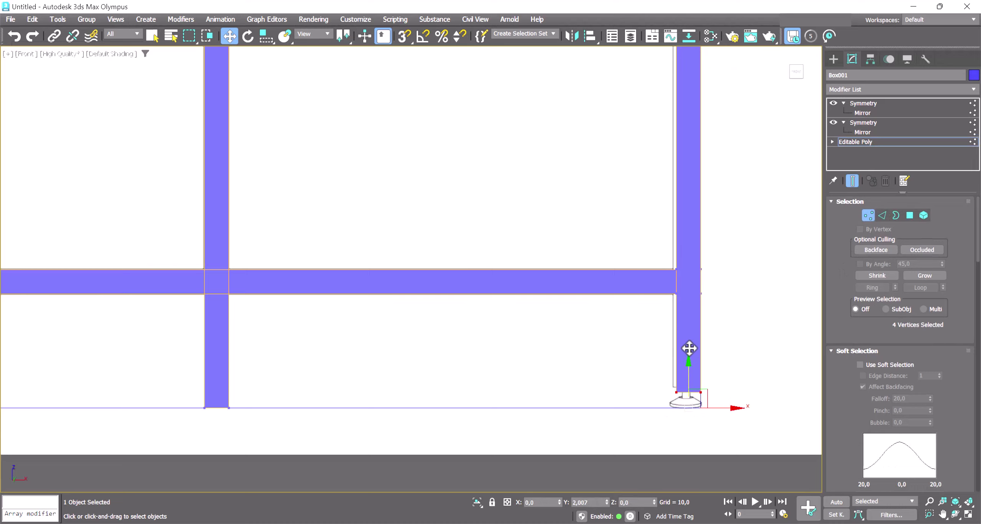
left_click(751, 333)
mouse_move(770, 322)
middle_mouse_down("alt")
mouse_move(624, 311)
mouse_move(696, 333)
mouse_move(743, 287)
middle_mouse_up("alt")
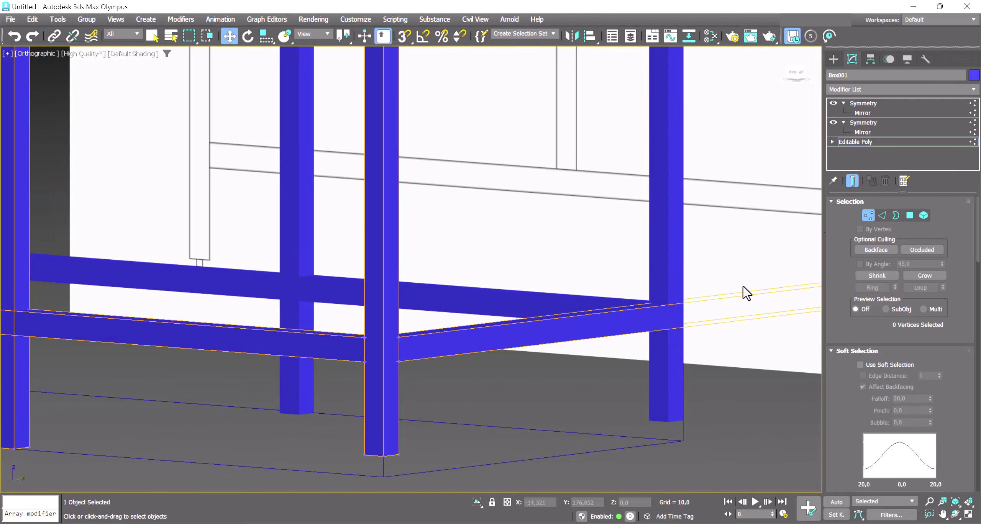
Draw a 12,608 × 3,3 × 4,794 box with AutoGrid and 3D snap at the leg base
left_click(832, 59)
key("p")
mouse_move(770, 226)
middle_mouse_down("alt")
mouse_move(631, 364)
mouse_move(617, 336)
mouse_move(487, 325)
mouse_move(611, 285)
mouse_move(339, 304)
mouse_move(400, 317)
middle_mouse_up("alt")
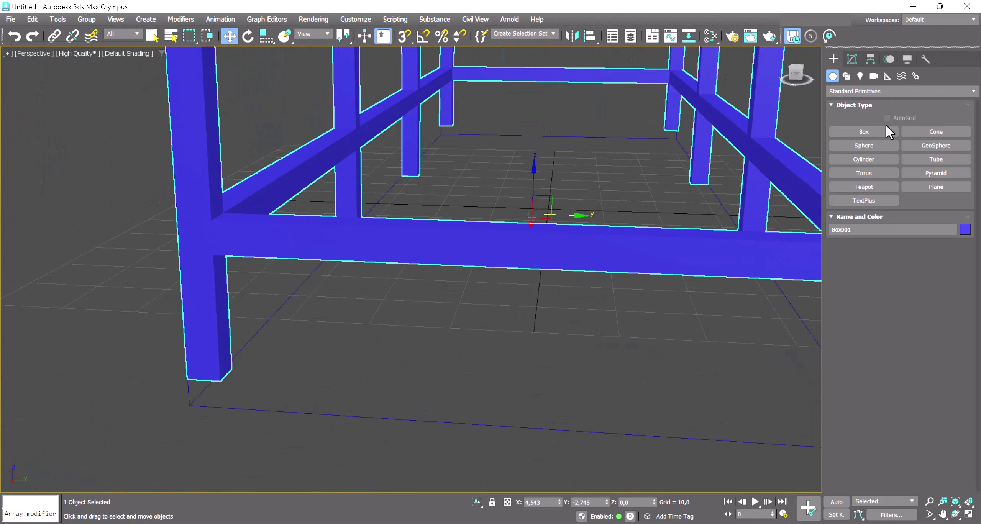
left_click(885, 130)
left_click(886, 117)
key("s")
scroll(215, 356, "up", 3)
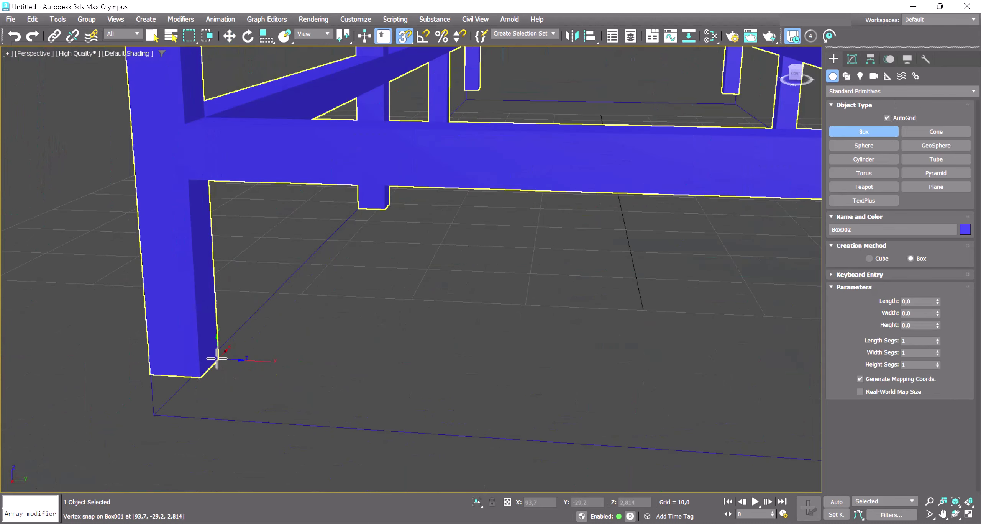
mouse_move(217, 359)
left_mouse_down()
mouse_move(204, 366)
mouse_move(186, 278)
mouse_move(201, 193)
mouse_move(187, 183)
left_mouse_up()
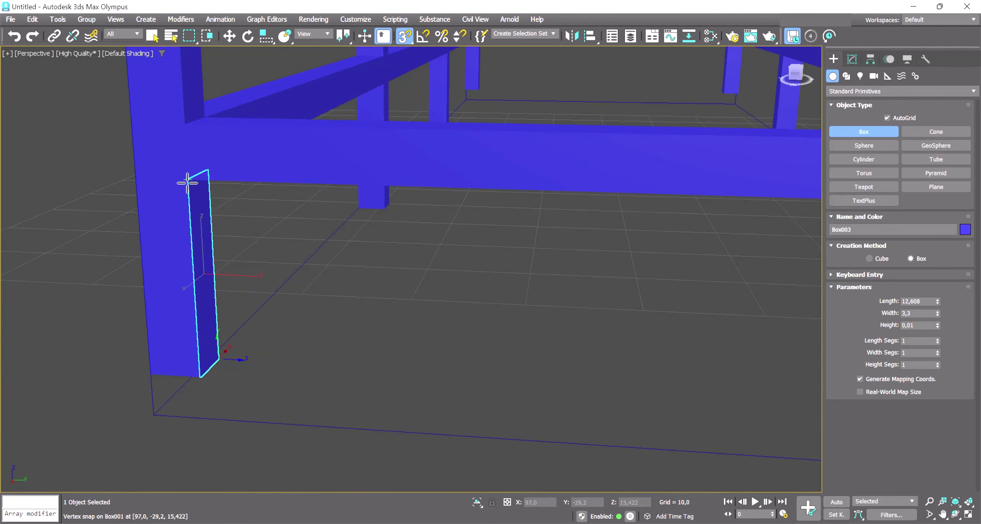
key("s")
left_click(260, 182)
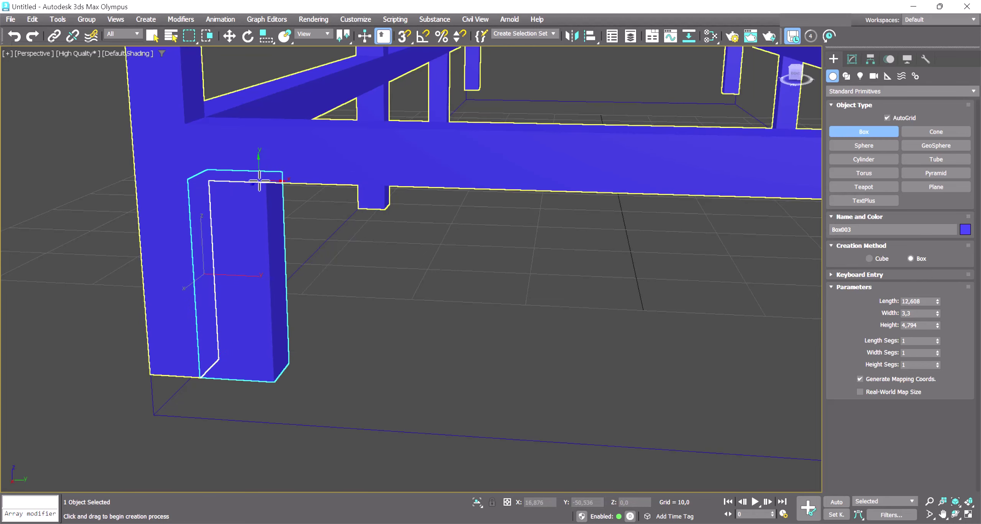
Convert the new Box003 to Editable Poly
mouse_move(259, 182)
middle_mouse_down("alt")
mouse_move(252, 412)
mouse_move(253, 310)
mouse_move(234, 320)
mouse_move(234, 302)
middle_mouse_up("alt")
key("w")
right_click(235, 302)
left_click(359, 460)
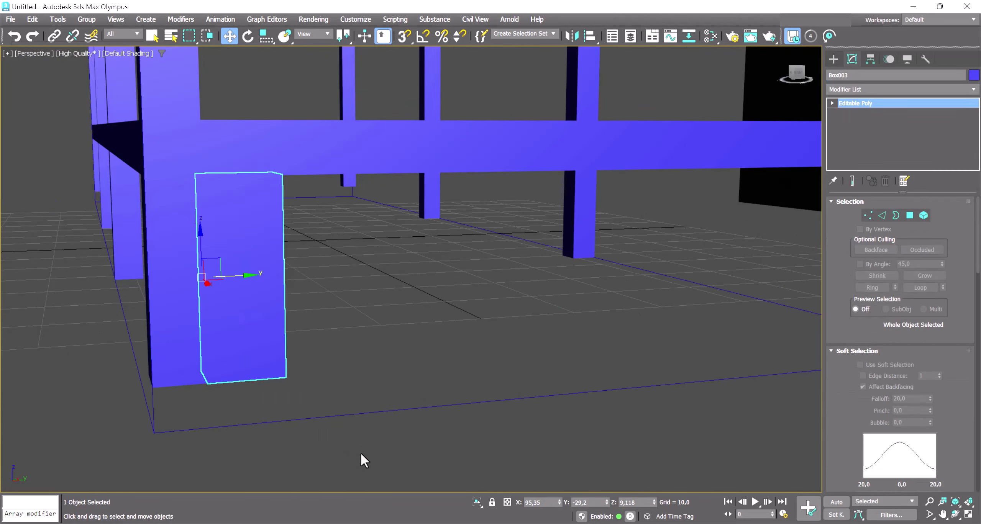
With edged faces shown, lift Box003's outer bottom edge to taper it into a brace
key("F4")
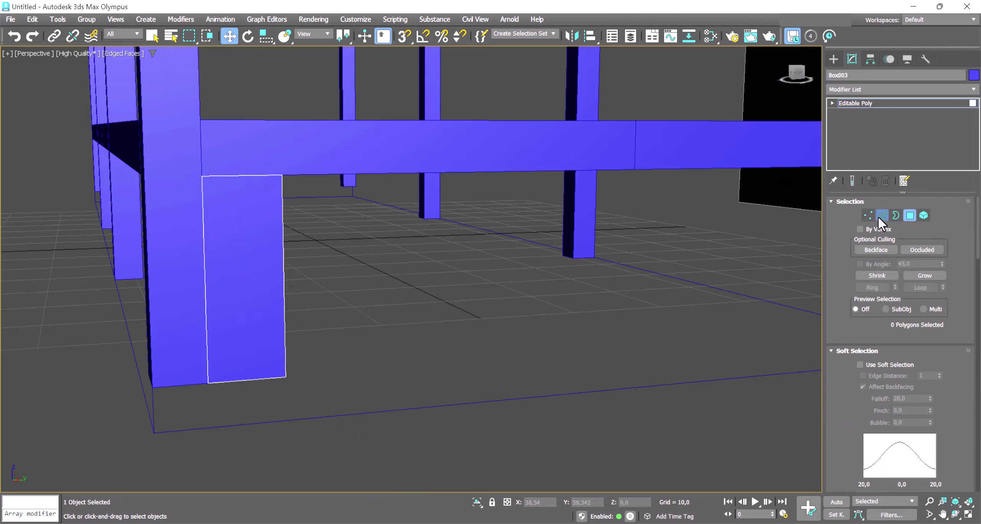
middle_click_drag(388, 327, 337, 350, "alt")
left_click(337, 350)
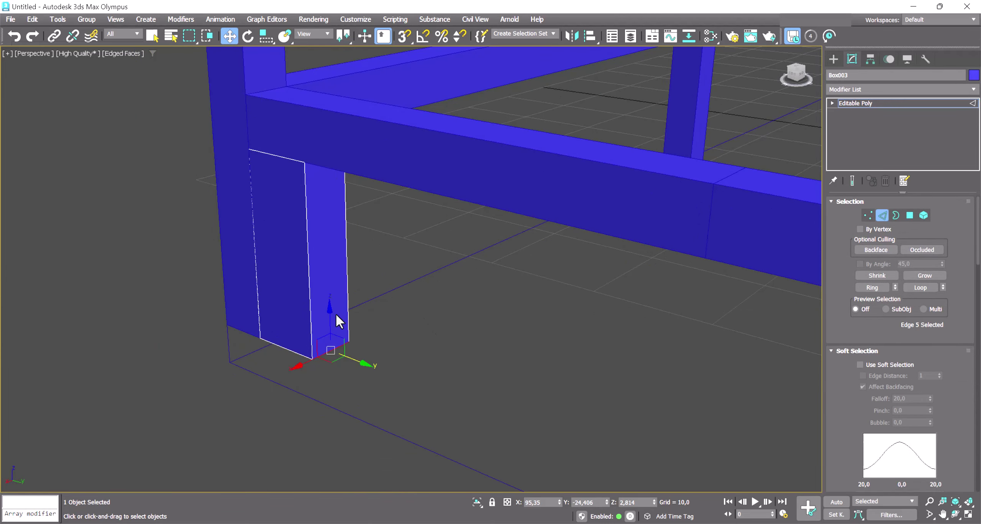
left_click_drag(329, 310, 340, 147)
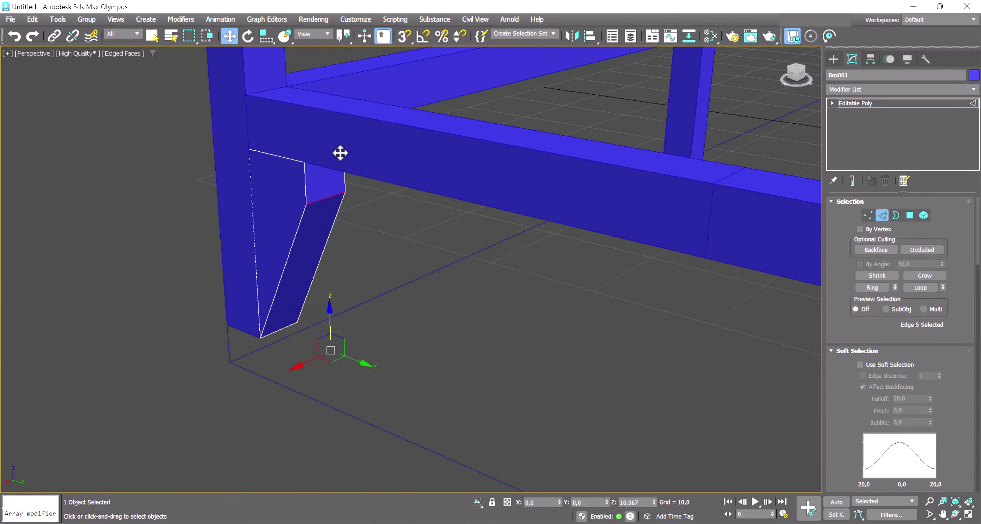
middle_click_drag(293, 349, 344, 337, "alt")
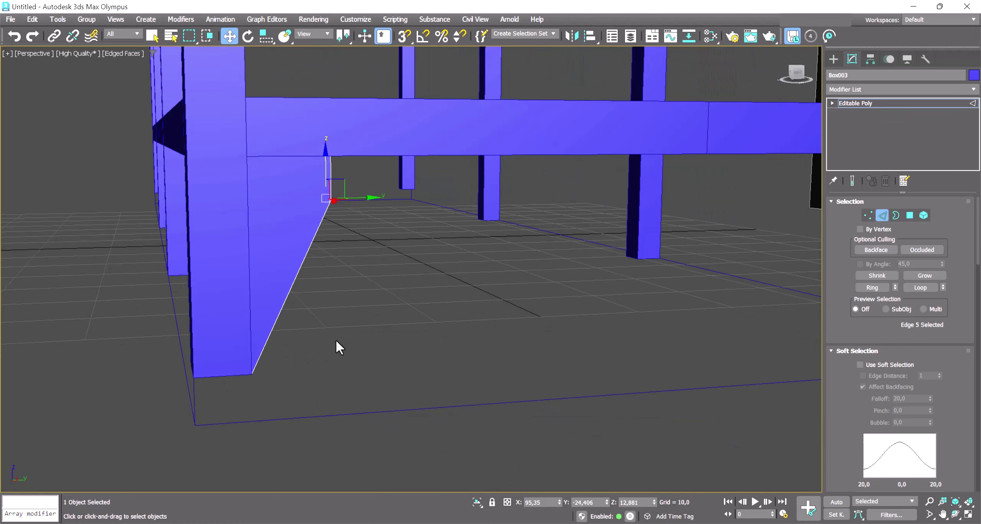
mouse_move(325, 143)
middle_mouse_down("alt")
mouse_move(408, 310)
mouse_move(384, 311)
middle_mouse_up("alt")
left_click(443, 179)
left_click(876, 215)
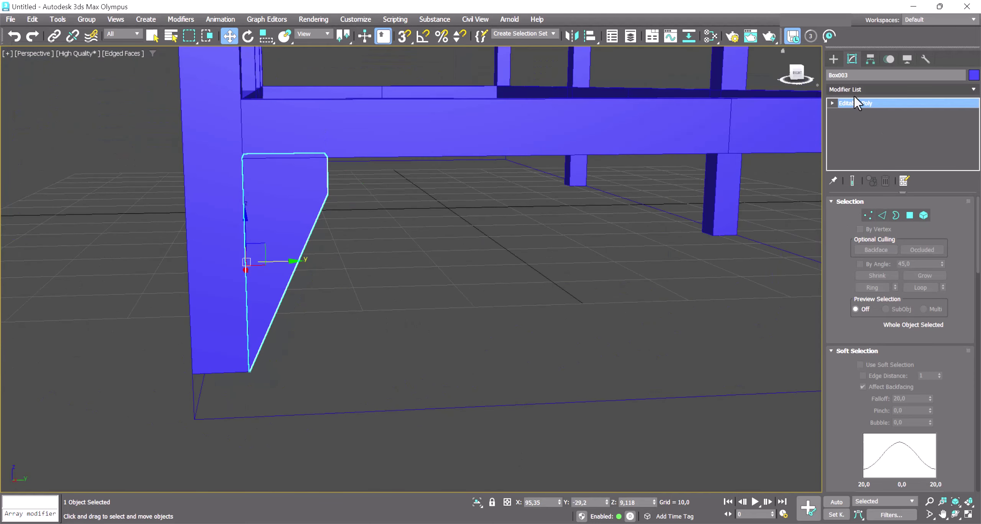
Select Box001 and drop to its base Editable Poly level in Element mode
left_click(229, 171)
right_click(225, 172)
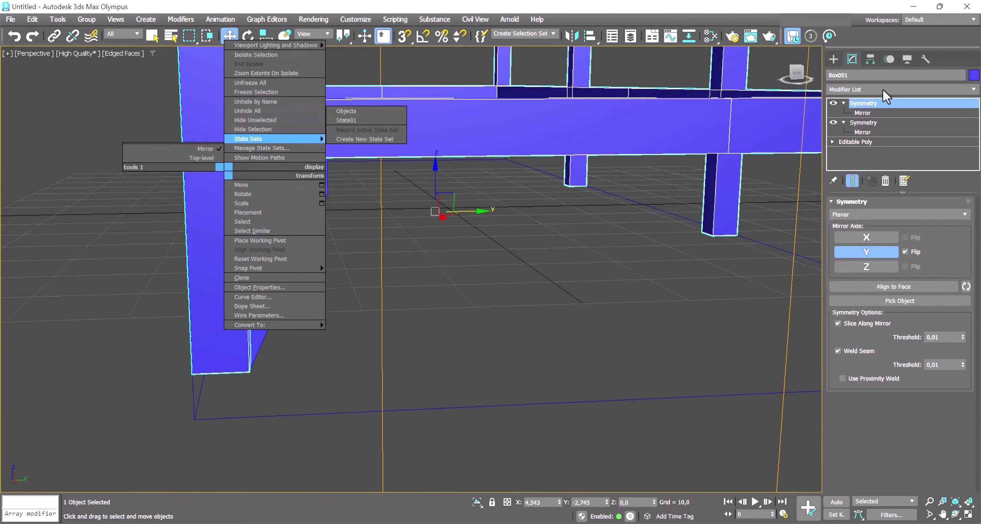
left_click(857, 142)
key("5")
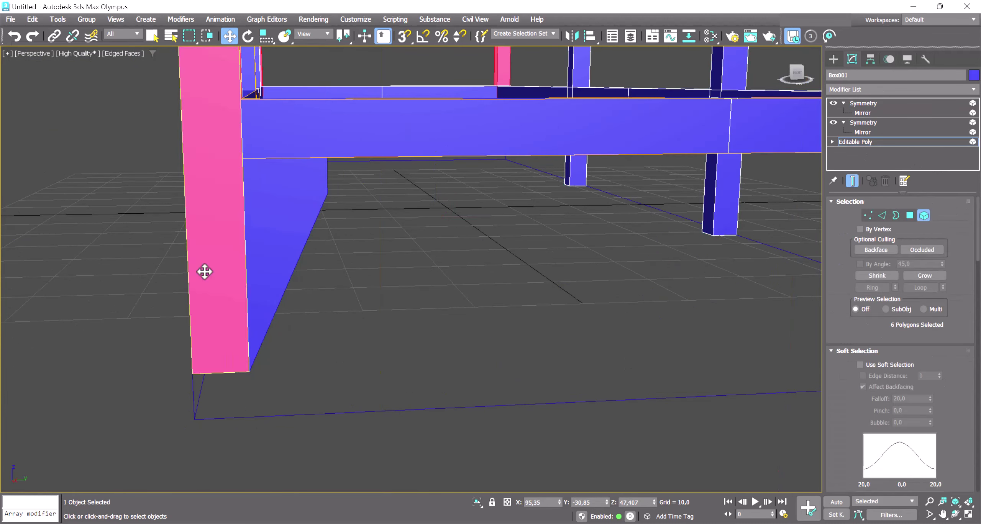
scroll(592, 279, "down", 5)
scroll(501, 325, "up", 5)
Attach the tapered brace to Box001, then exit Element mode
right_click(574, 244)
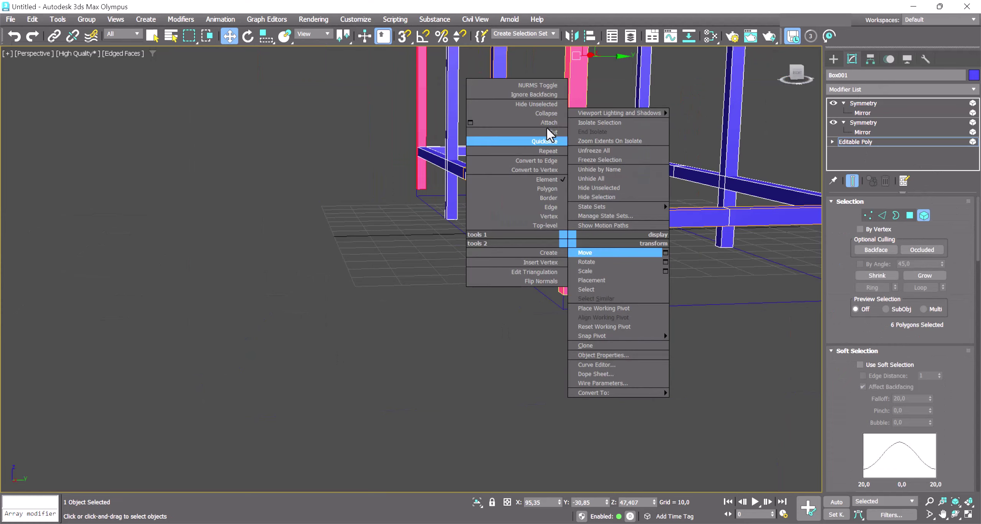
left_click(498, 121)
key("w")
middle_click_drag(585, 239, 541, 322)
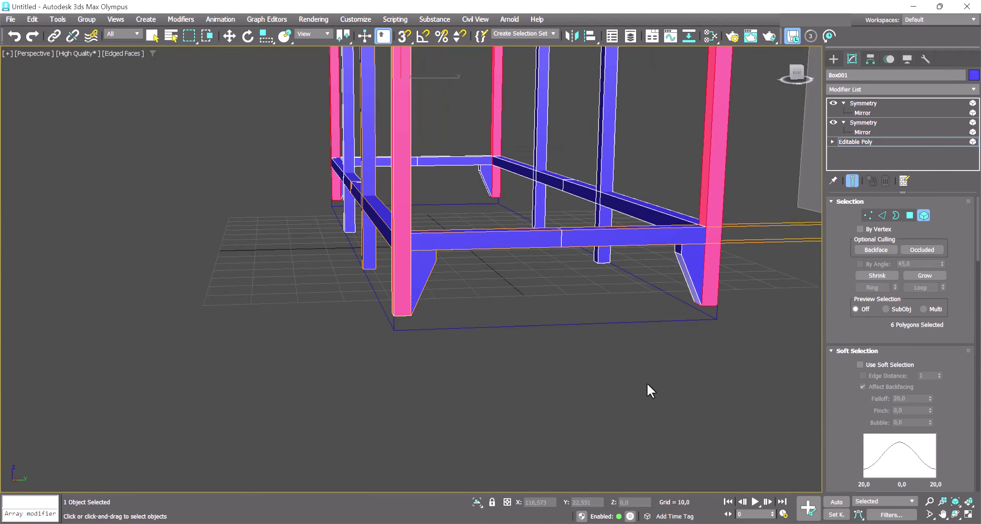
middle_click_drag(648, 390, 564, 368)
middle_click_drag(497, 329, 574, 328, "alt")
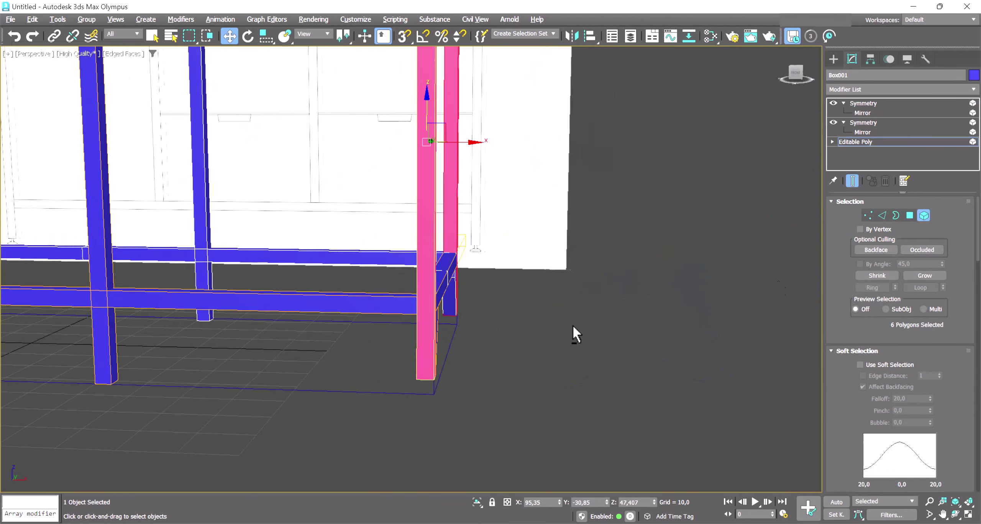
left_click(925, 217)
scroll(466, 346, "up", 3)
Create a flat Cylinder001 (radius 4,103, height 1,432) at the corner leg's base
scroll(448, 350, "down", 2)
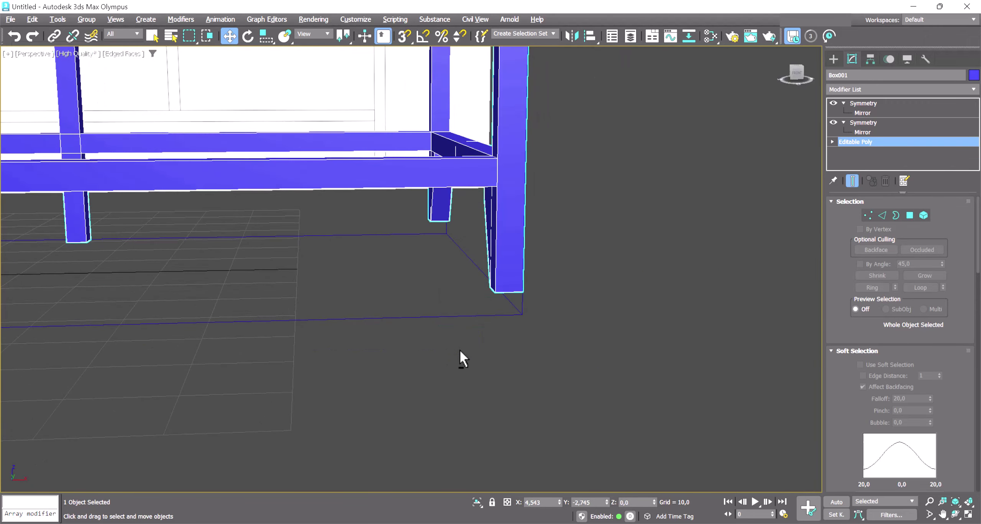
left_click(834, 59)
left_click(872, 158)
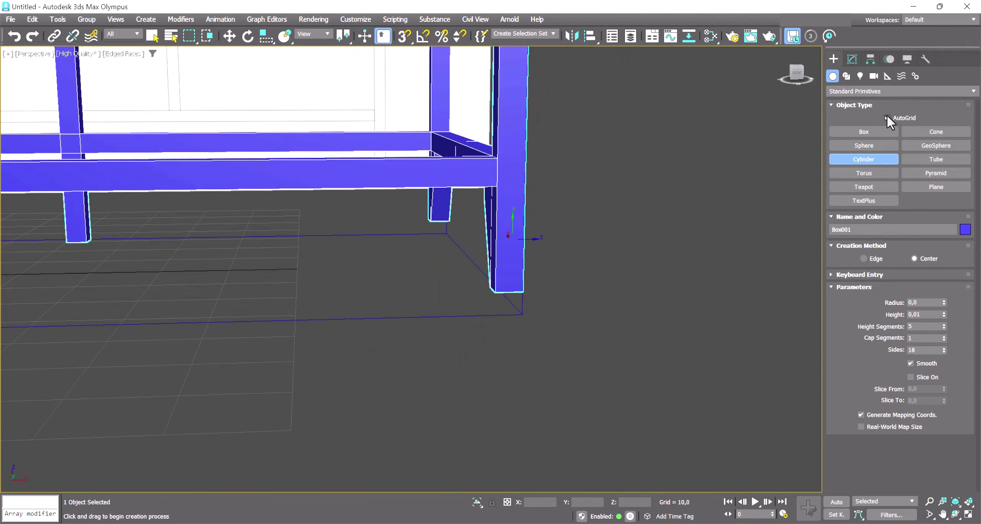
left_click_drag(494, 308, 538, 307)
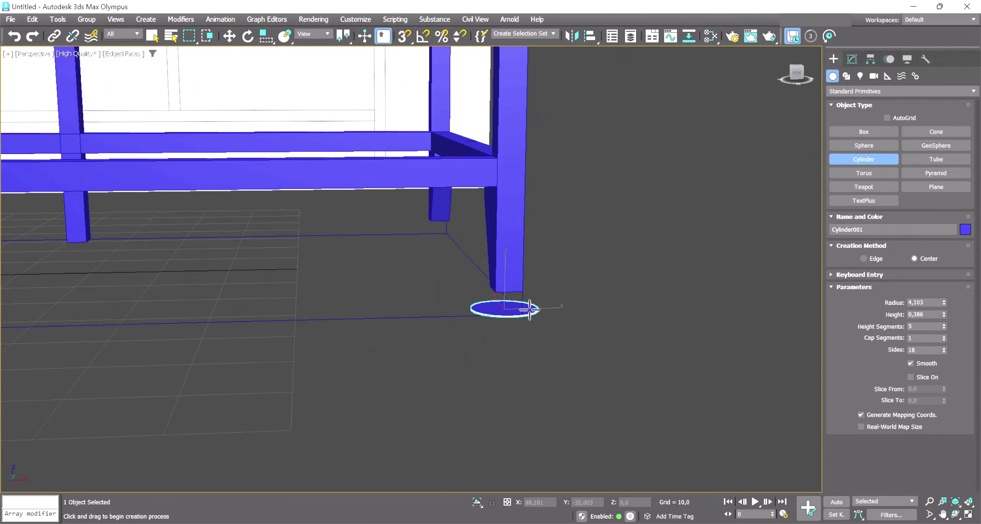
left_click(567, 193)
Enable 3D snapping with the Move tool active, viewing from the Front
key("w")
middle_click_drag(628, 246, 623, 245)
right_click(402, 36)
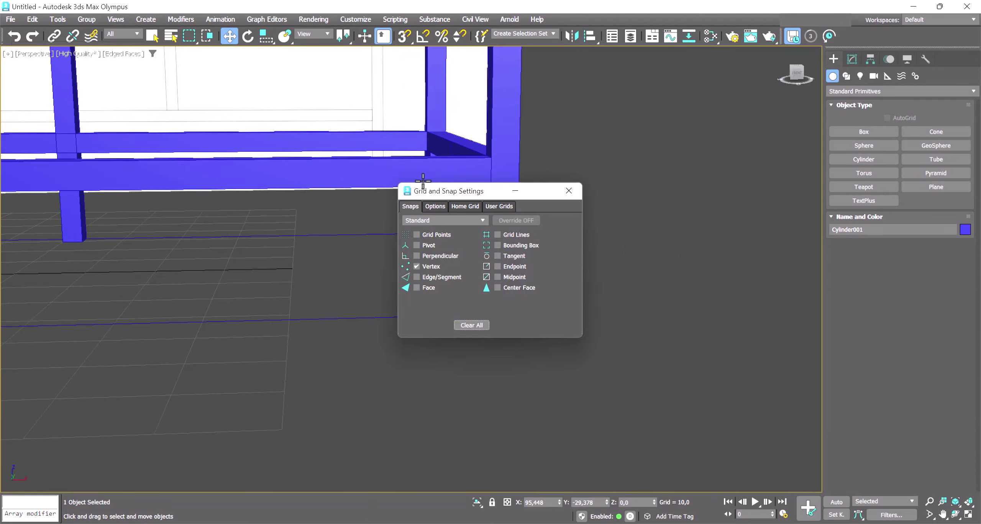
left_click(583, 187)
key("f")
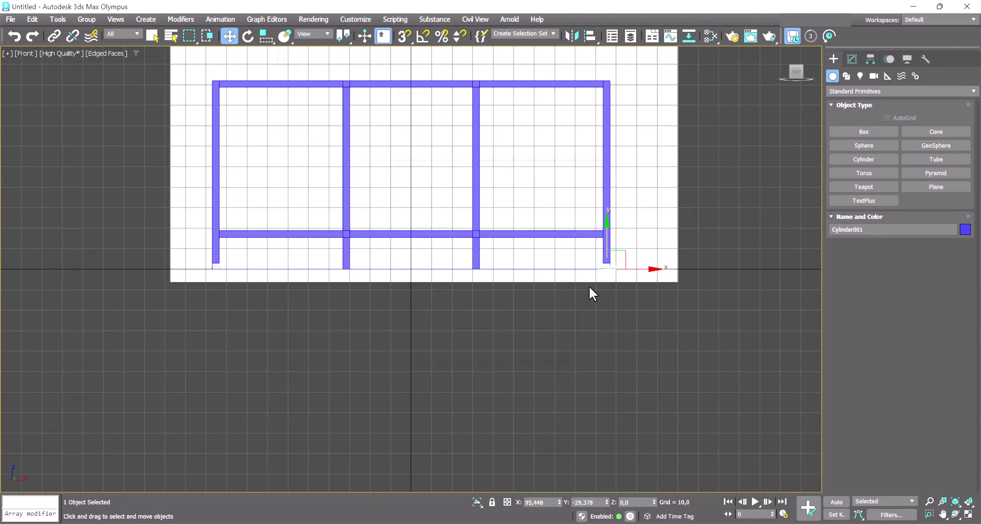
scroll(601, 276, "up", 5)
scroll(602, 276, "up", 5)
key("s")
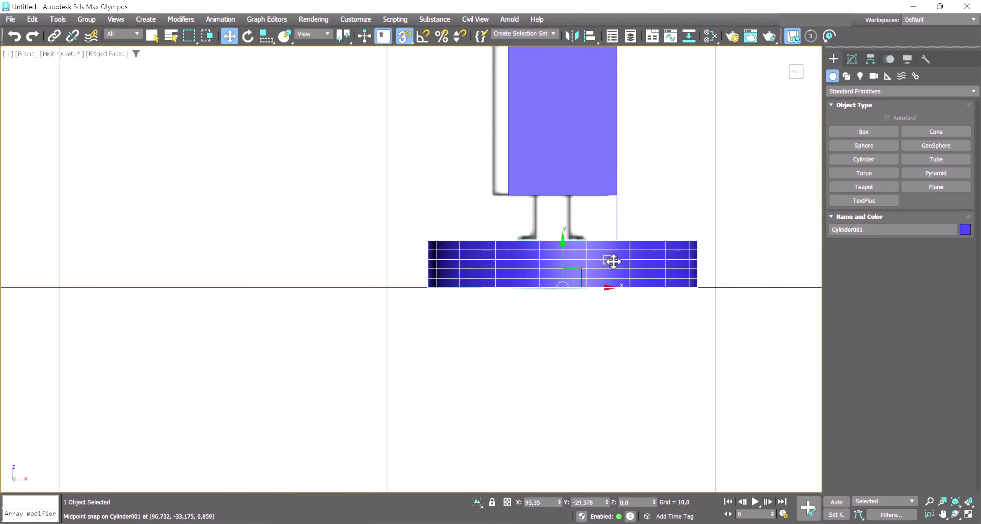
Snap Cylinder001 beneath the leg in Left view, then check it shaded in Perspective
key("l")
scroll(533, 288, "up", 3)
scroll(533, 356, "up", 3)
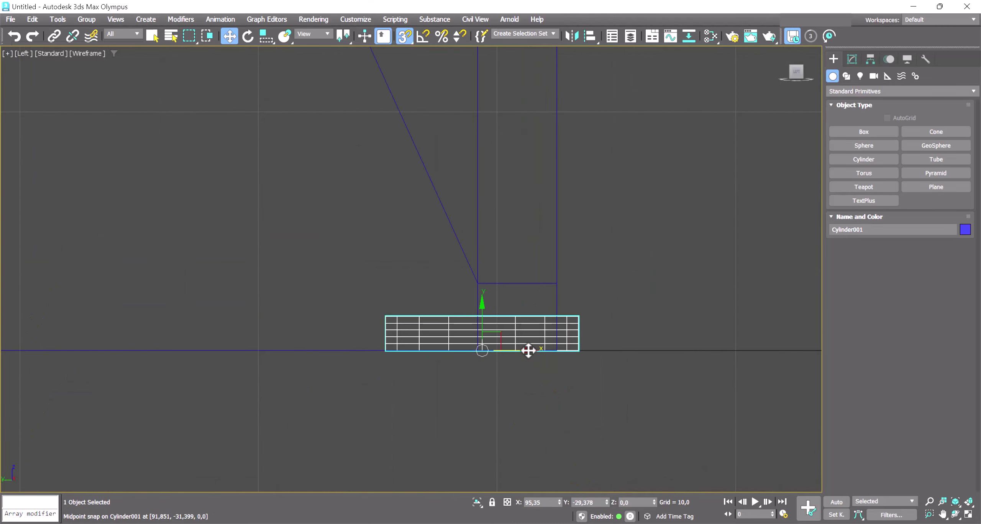
left_click_drag(528, 351, 517, 285)
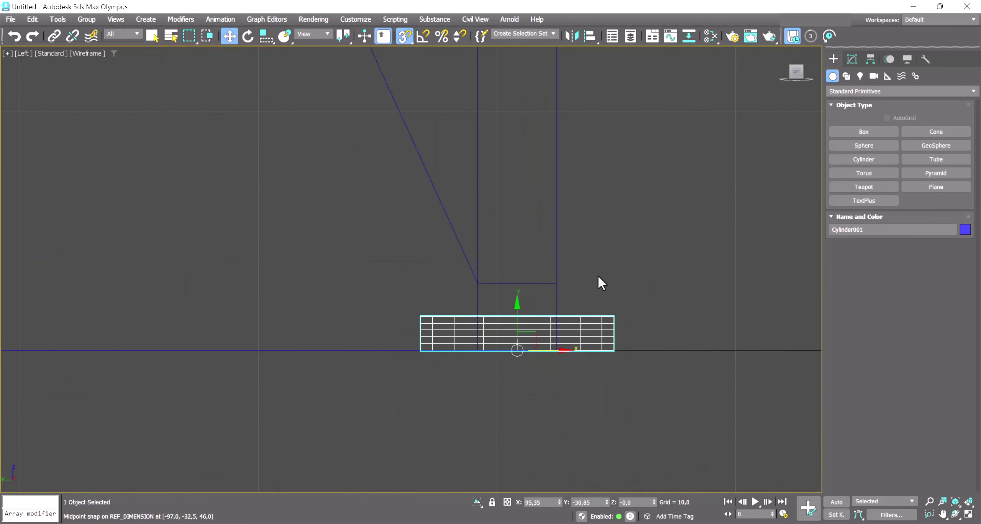
key("p")
key("F3")
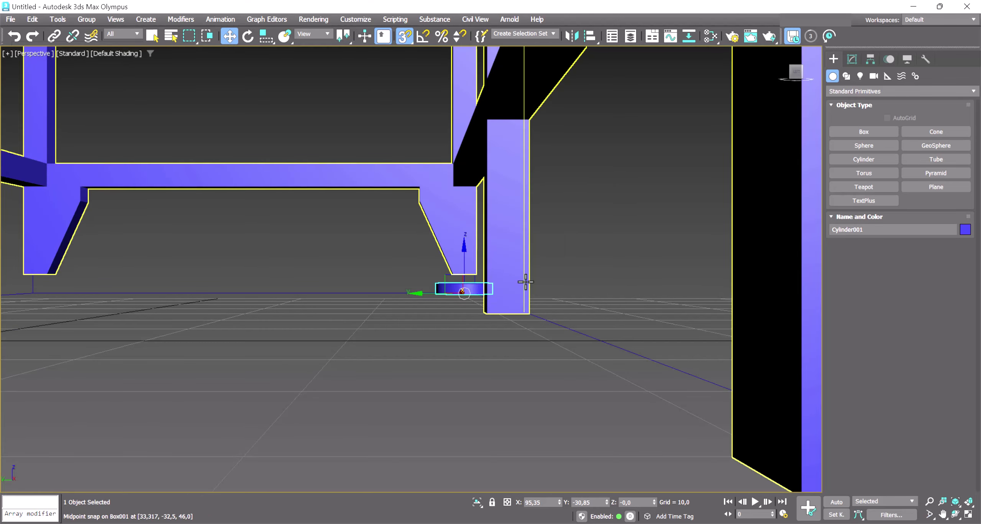
scroll(526, 282, "down", 5)
Give Cylinder001 radius 2,38, 3 height segments, 32 sides and height about 1,475
key("f")
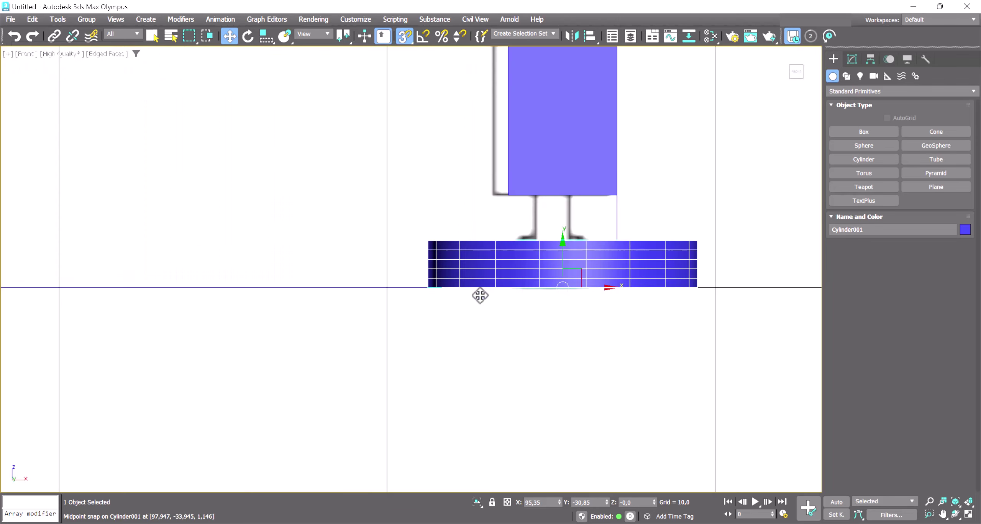
left_click(851, 58)
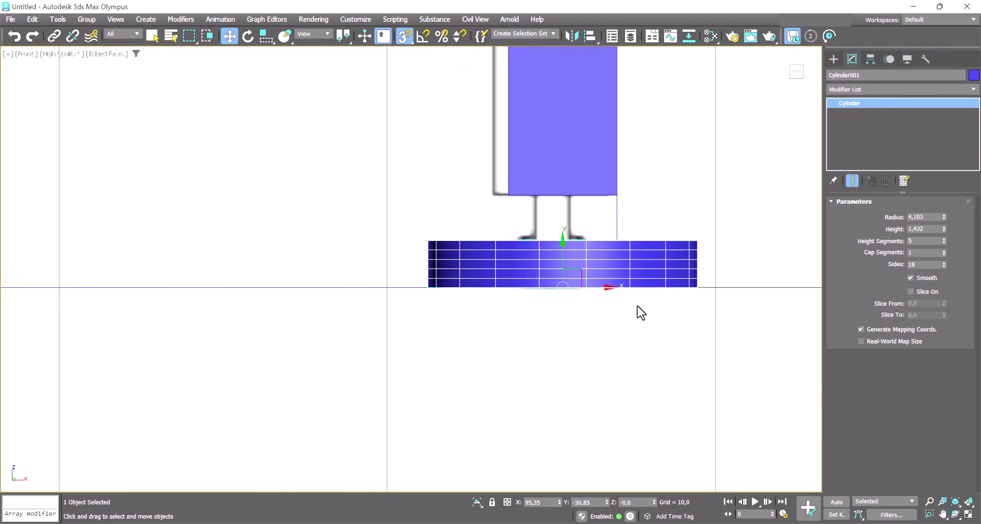
left_click_drag(944, 217, 944, 237)
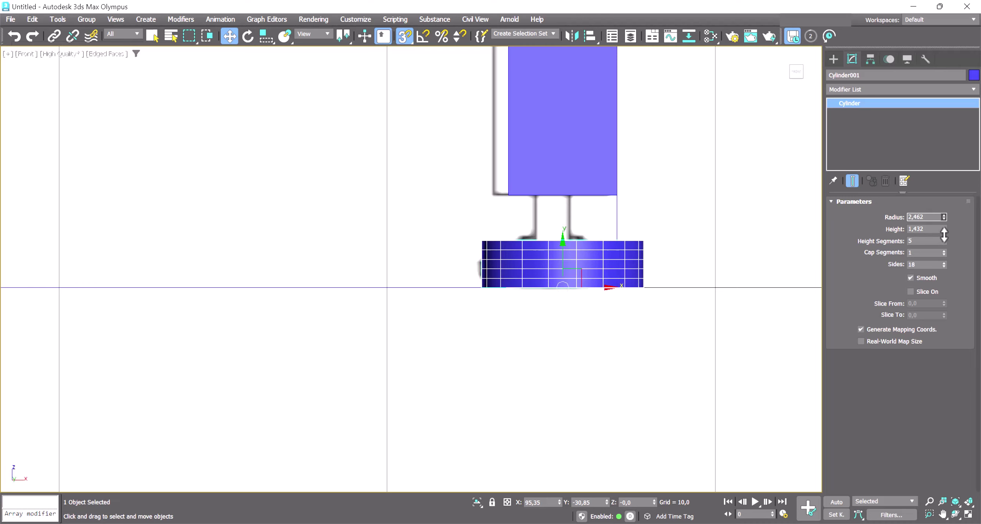
type("2,38")
left_click(944, 242)
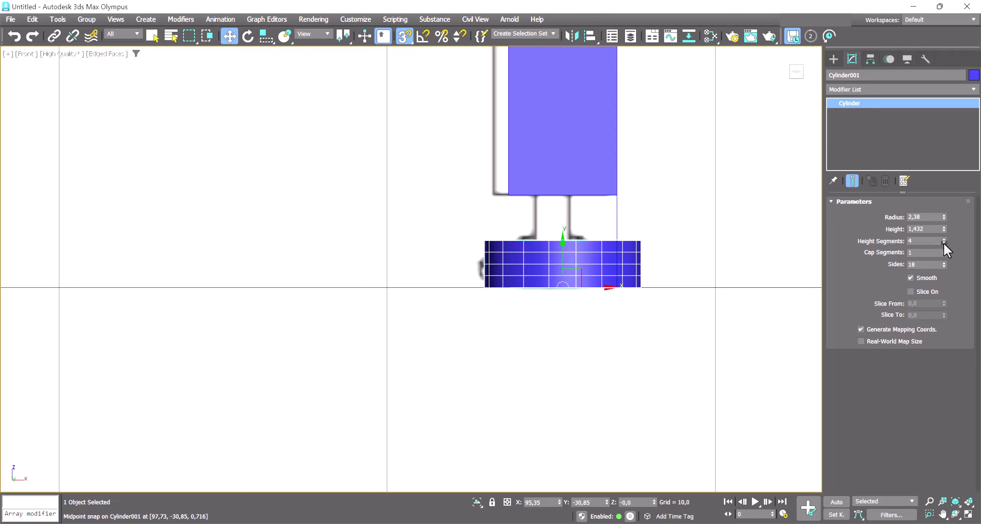
double_click(936, 265)
type("32")
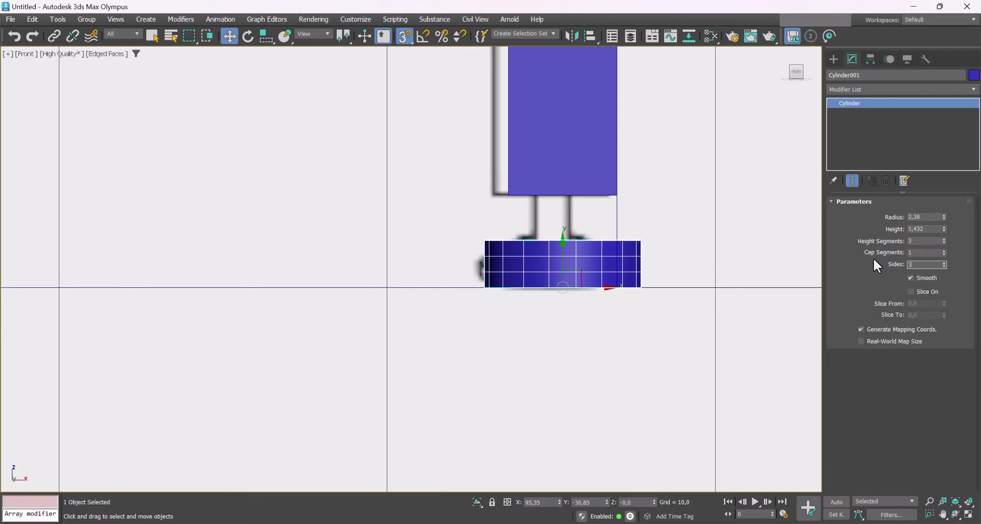
key("Return")
scroll(612, 230, "up", 3)
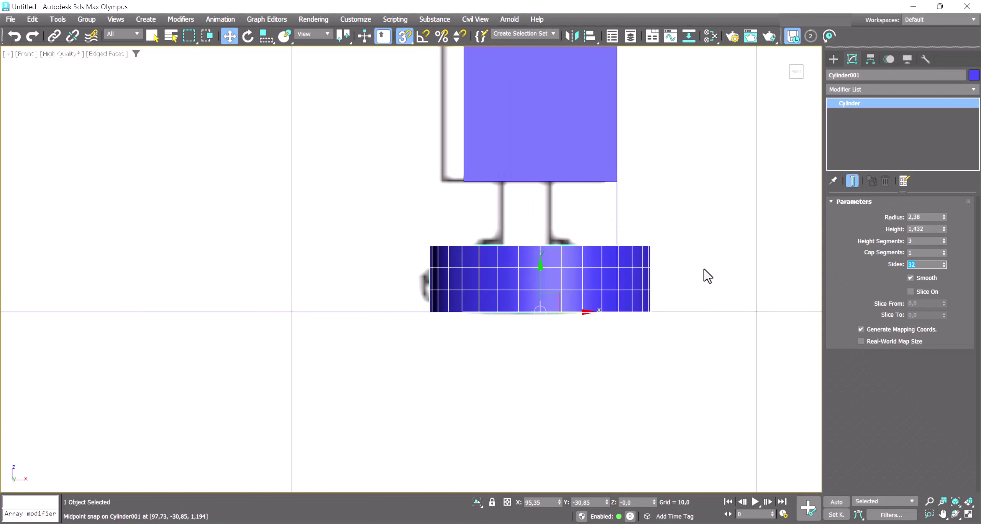
left_click_drag(943, 229, 942, 229)
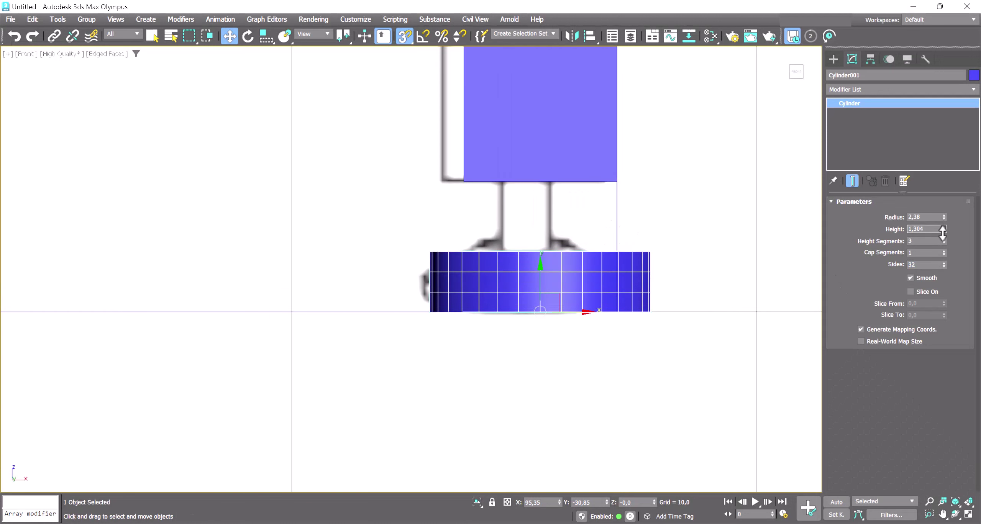
Convert Cylinder001 to Editable Poly and scale its top two vertex rows inward into a taper
right_click(622, 256)
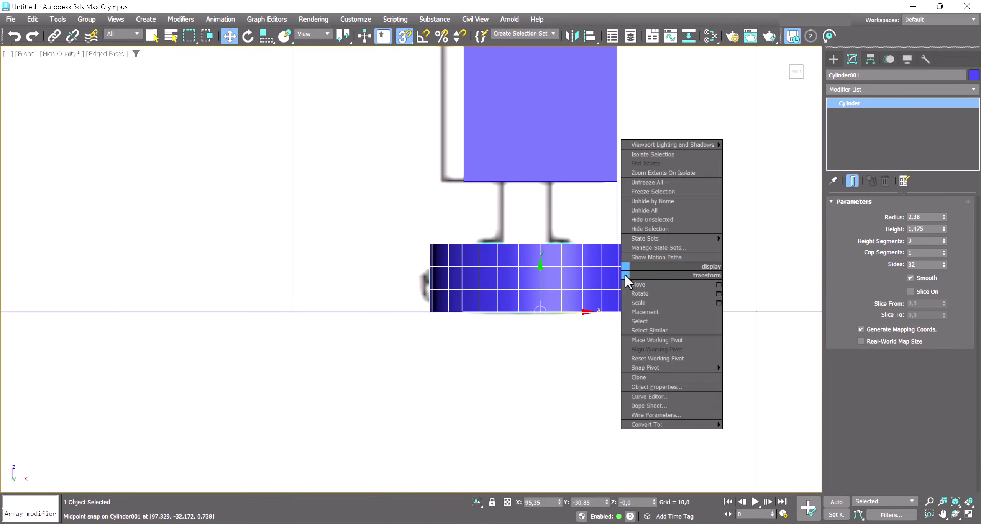
left_click(747, 432)
left_click(869, 216)
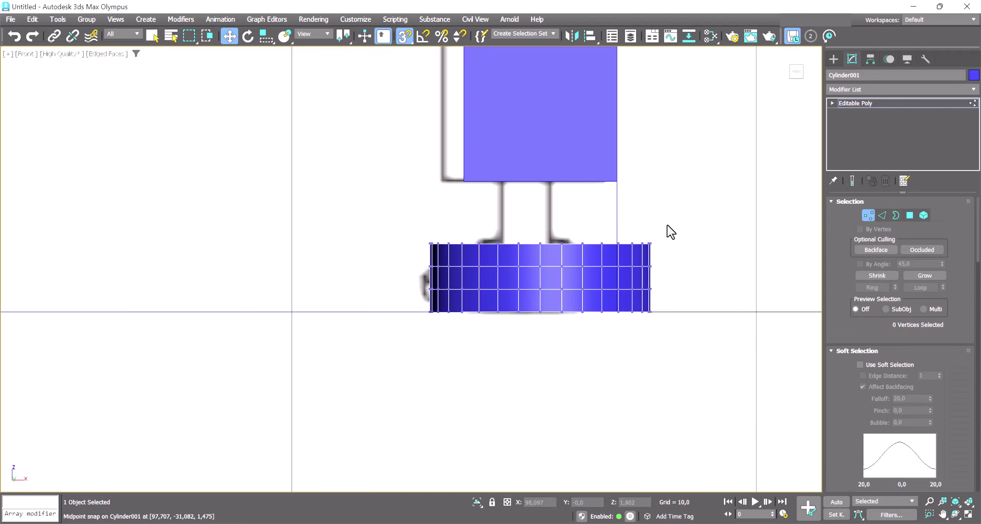
left_click_drag(667, 224, 422, 275)
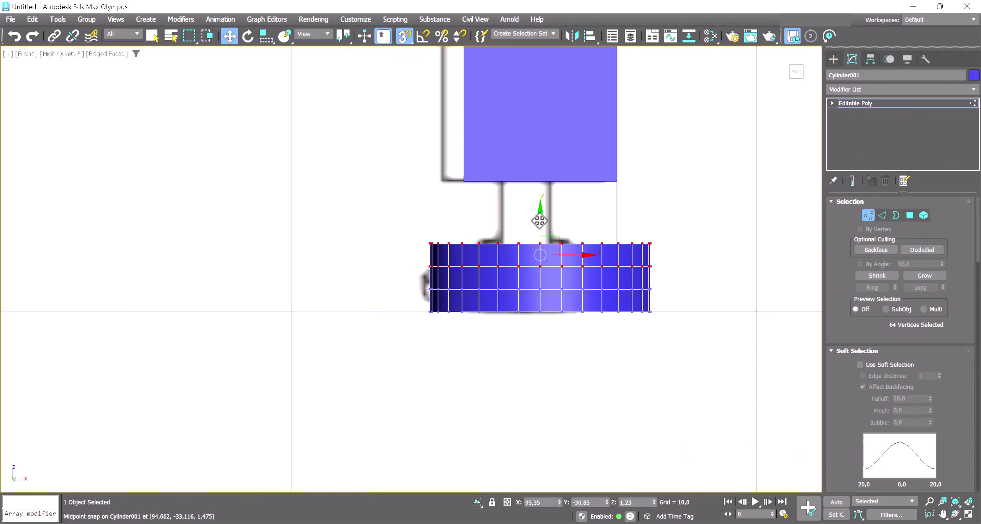
key("r")
left_click_drag(539, 221, 544, 157)
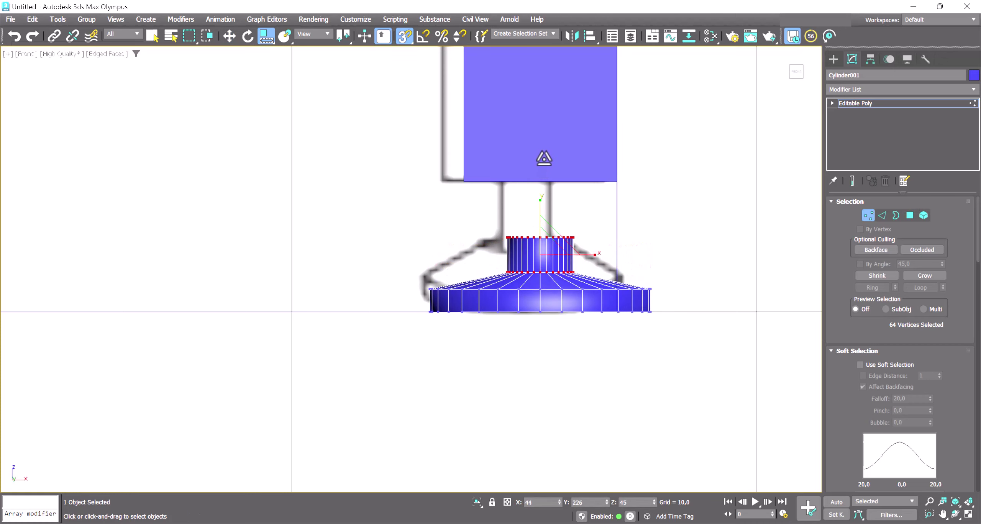
mouse_move(546, 251)
left_mouse_down()
mouse_move(541, 184)
mouse_move(540, 200)
left_mouse_up()
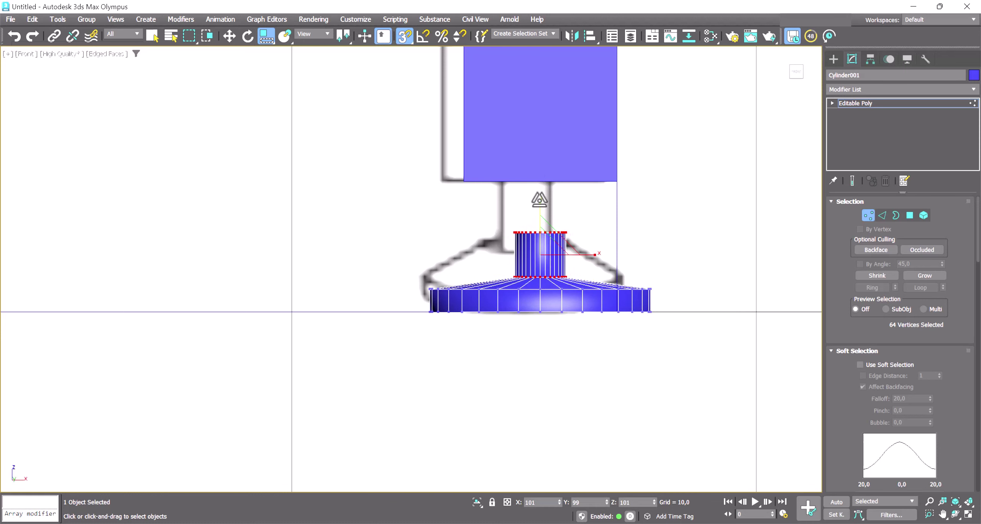
Raise the neck vertices and move the top polygon up to meet the leg's bottom
key("w")
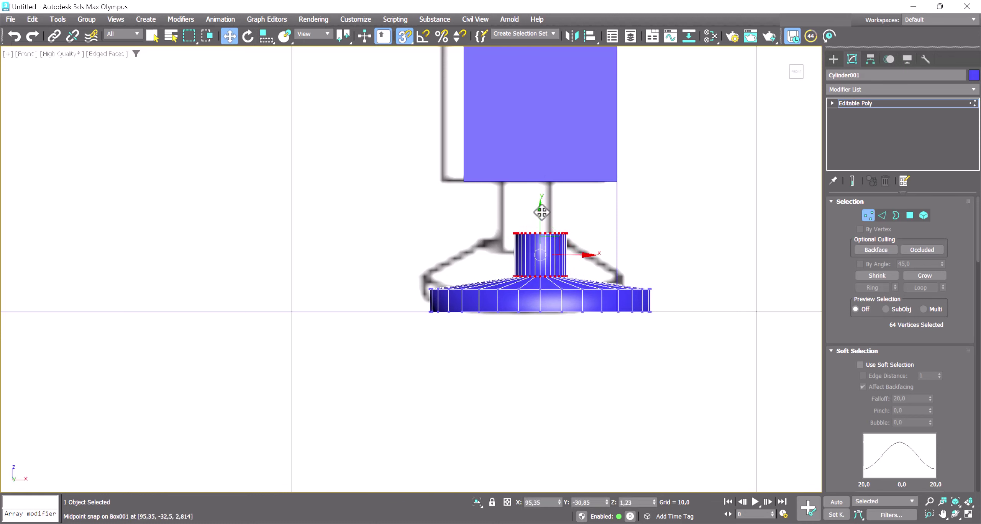
left_click_drag(541, 254, 537, 207)
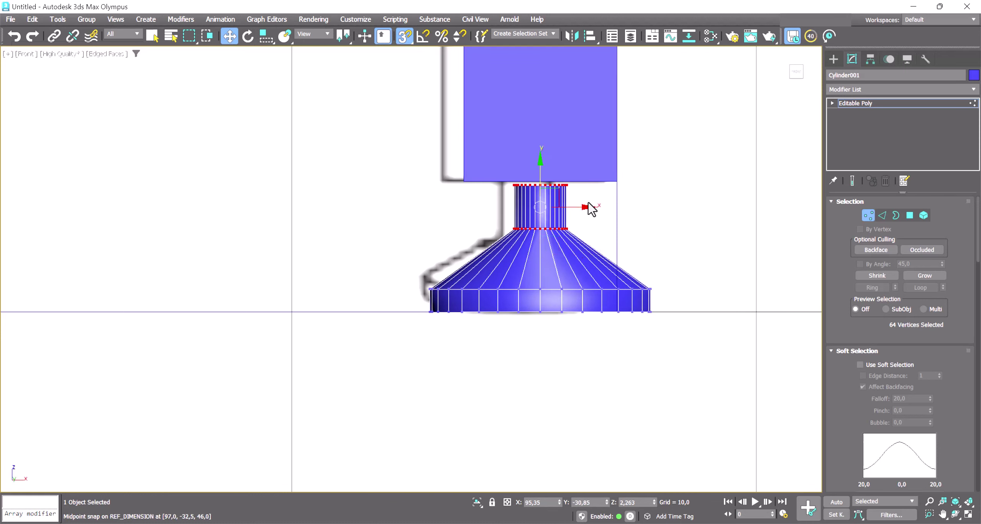
left_click(568, 186)
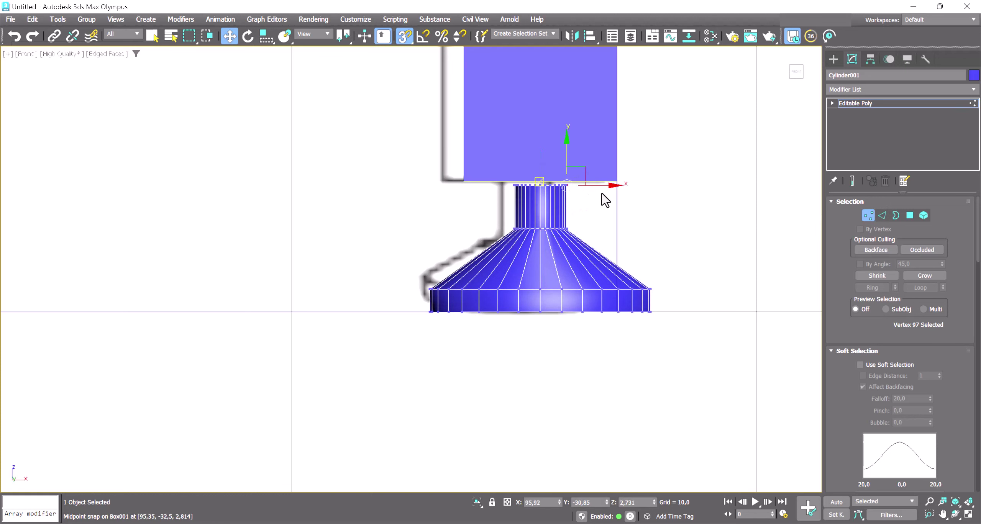
scroll(495, 267, "up", 3)
middle_click_drag(495, 267, 527, 243, "alt")
left_click(532, 225, "shift")
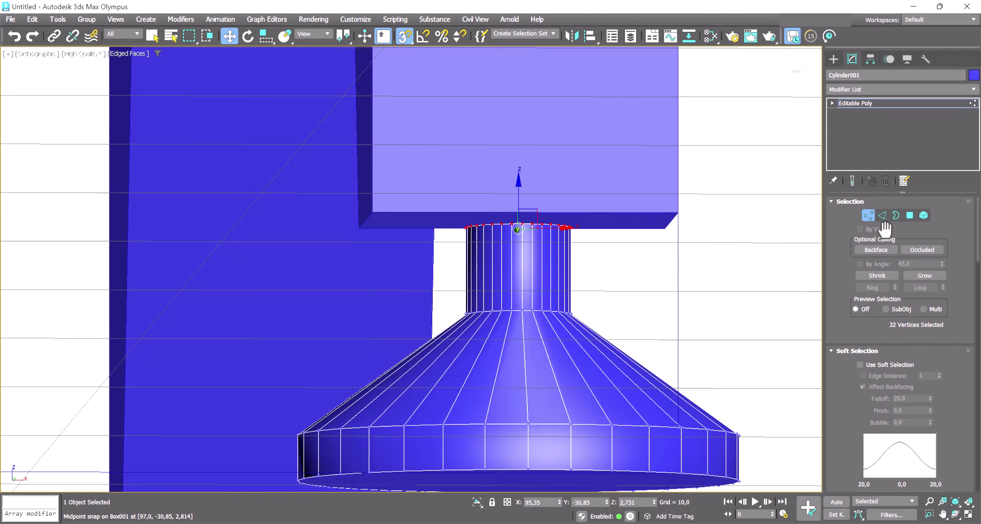
left_click(910, 215)
left_click(547, 231)
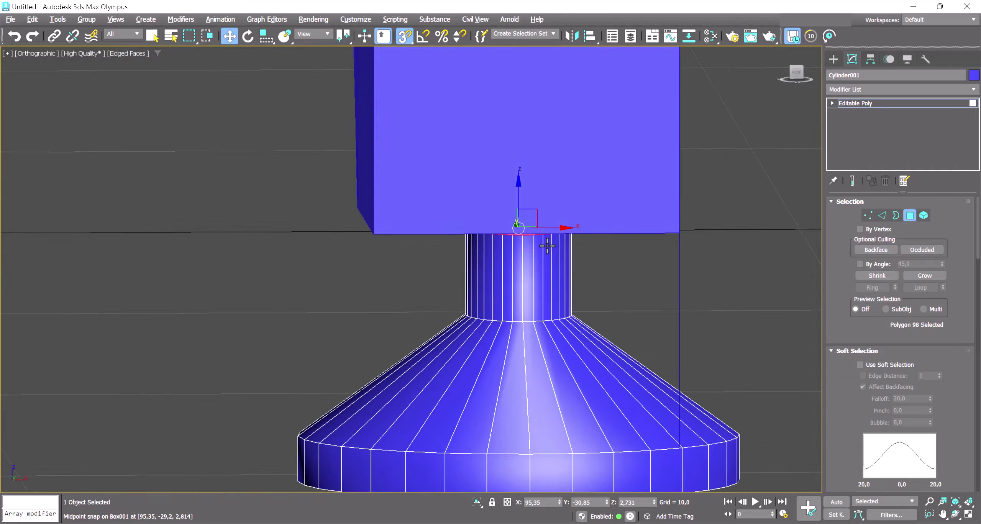
middle_click_drag(547, 246, 533, 220, "alt")
left_click_drag(519, 182, 672, 218)
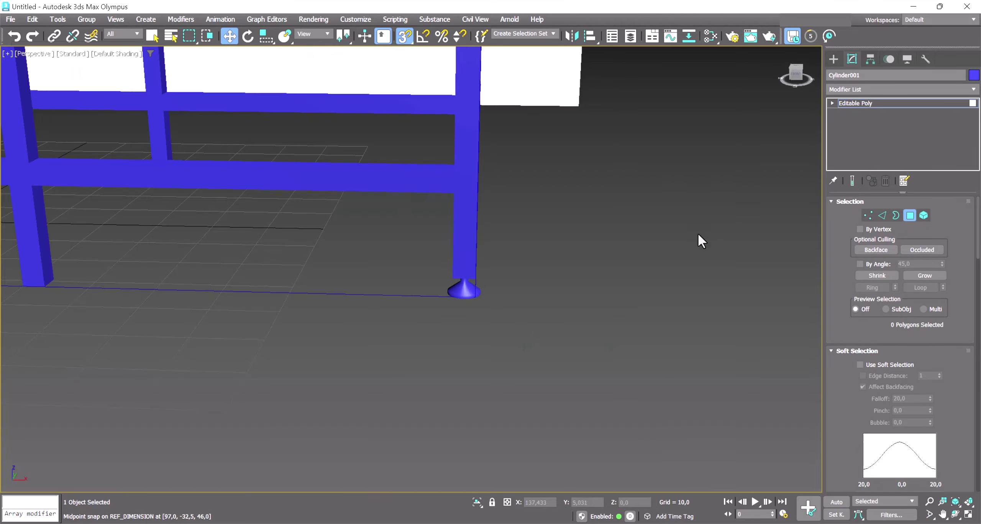
Leave the foot's sub-object mode and open Box001's base Editable Poly in Element mode
scroll(722, 336, "down", 5)
scroll(722, 336, "down", 3)
scroll(721, 345, "down", 2)
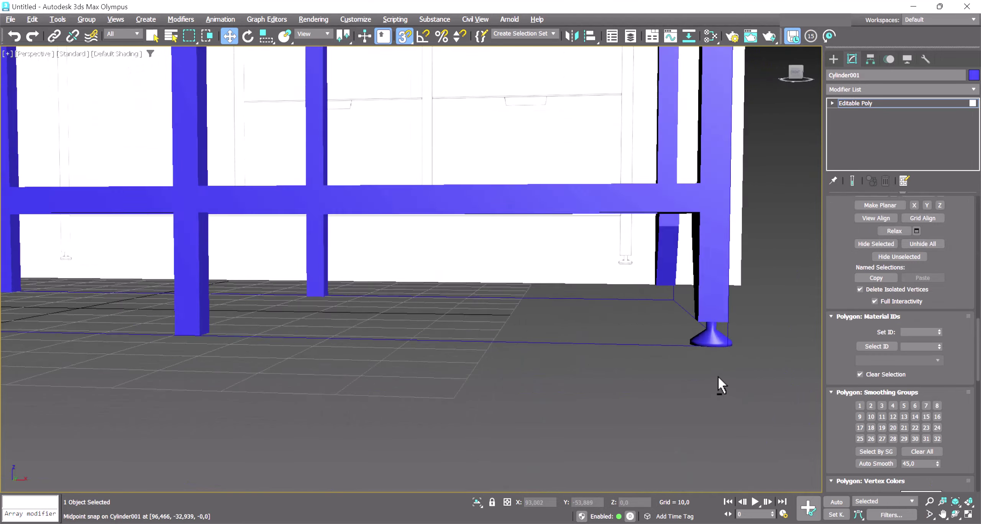
scroll(728, 379, "up", 2)
mouse_move(732, 373)
middle_mouse_down("alt")
mouse_move(718, 394)
mouse_move(837, 76)
middle_mouse_up("alt")
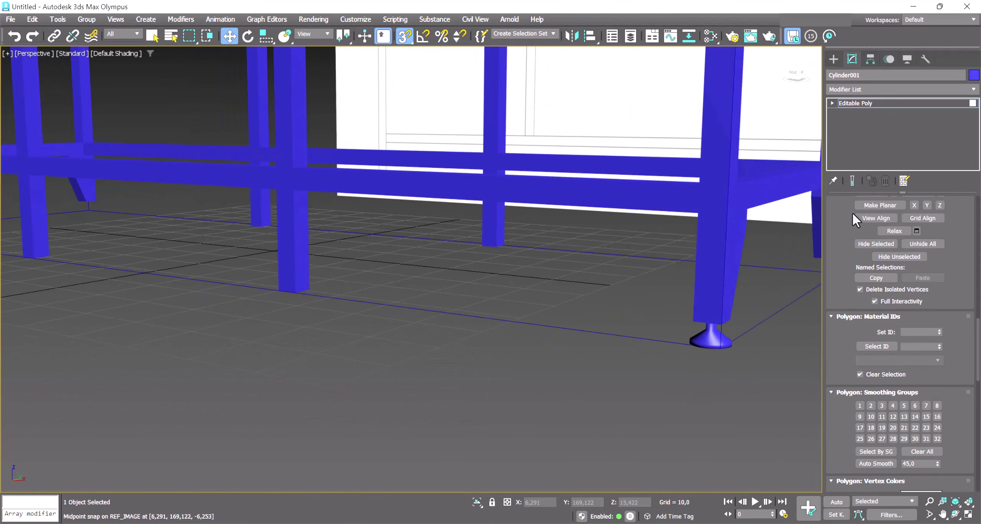
scroll(906, 268, "up", 10)
left_click(909, 215)
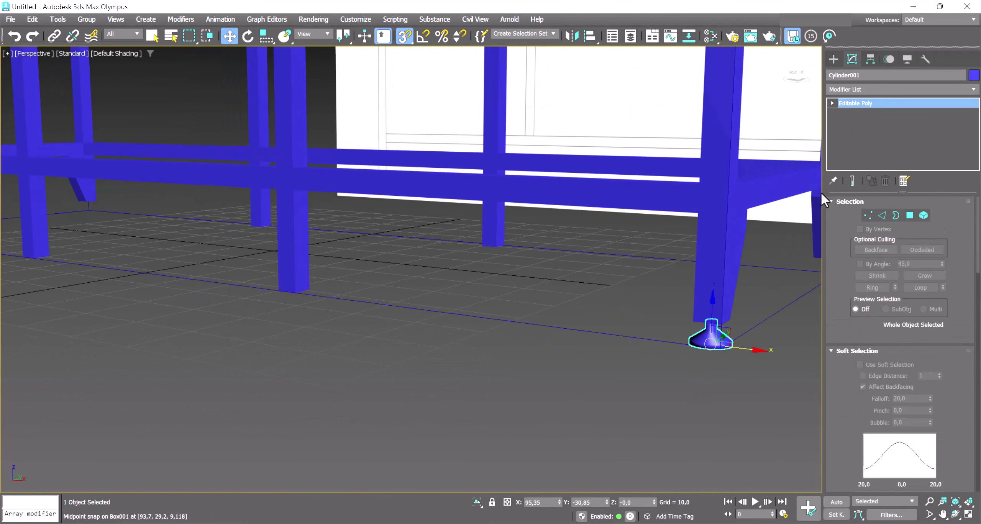
left_click(821, 192)
left_click(882, 142)
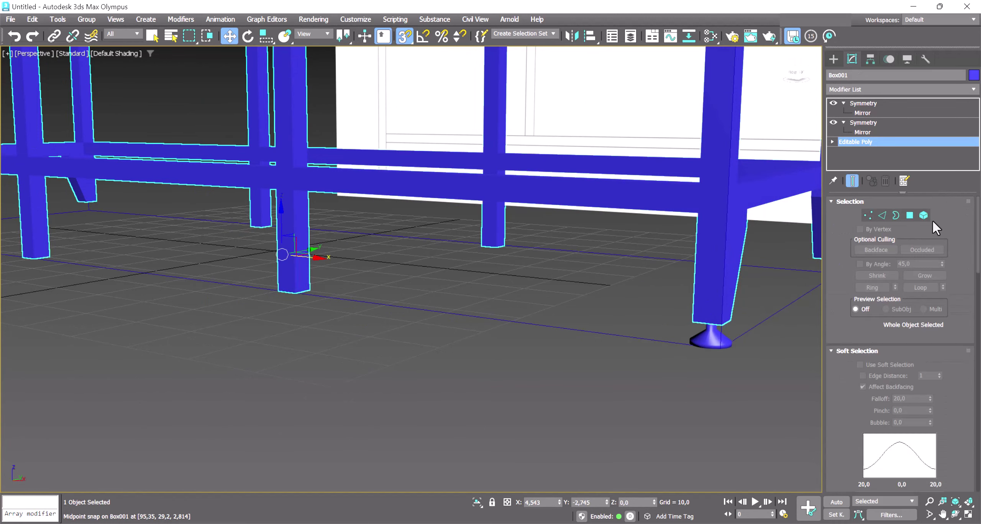
left_click(924, 215)
scroll(791, 271, "down", 5)
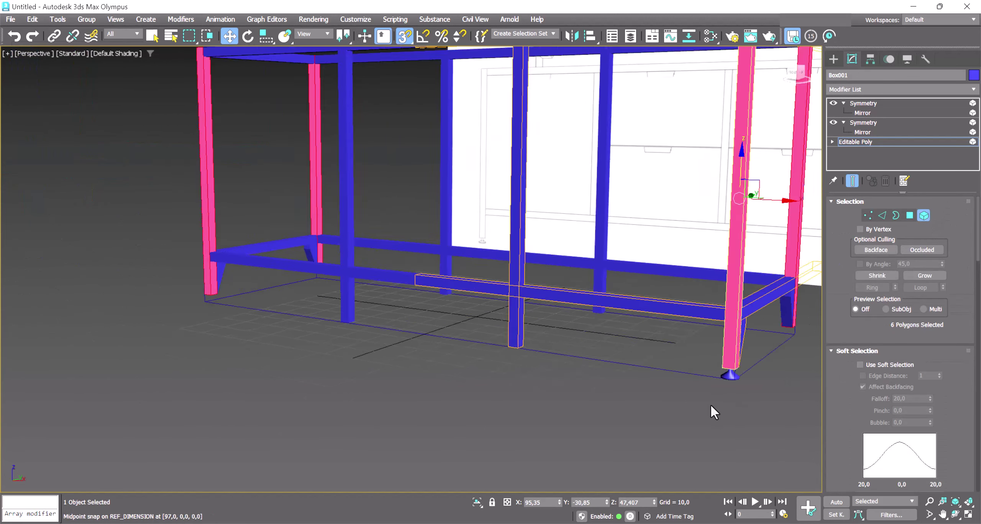
middle_click_drag(709, 404, 649, 346, "alt")
Attach the foot to Box001, return to its top level and frame it in Front view
right_click(650, 292)
left_click(666, 355)
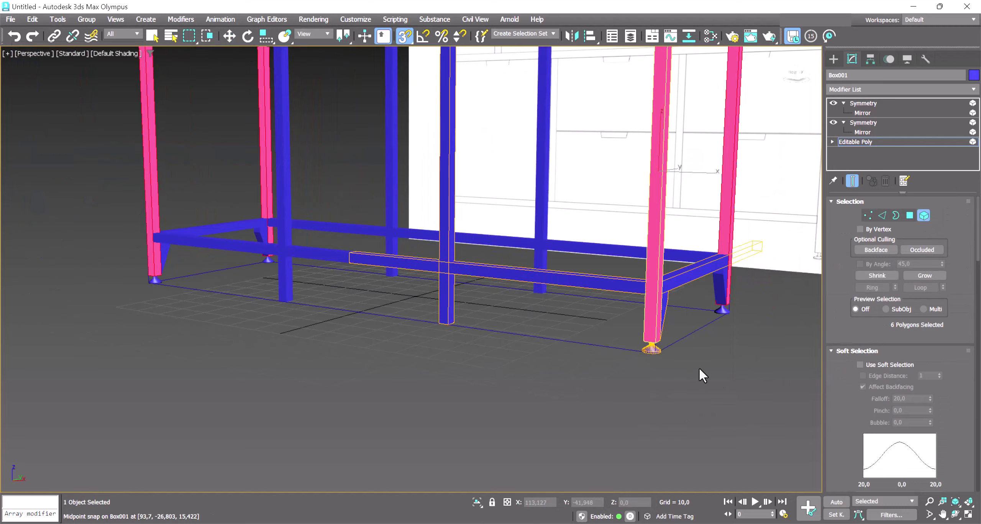
scroll(697, 366, "up", 4)
scroll(686, 383, "down", 2)
key("w")
left_click(855, 142)
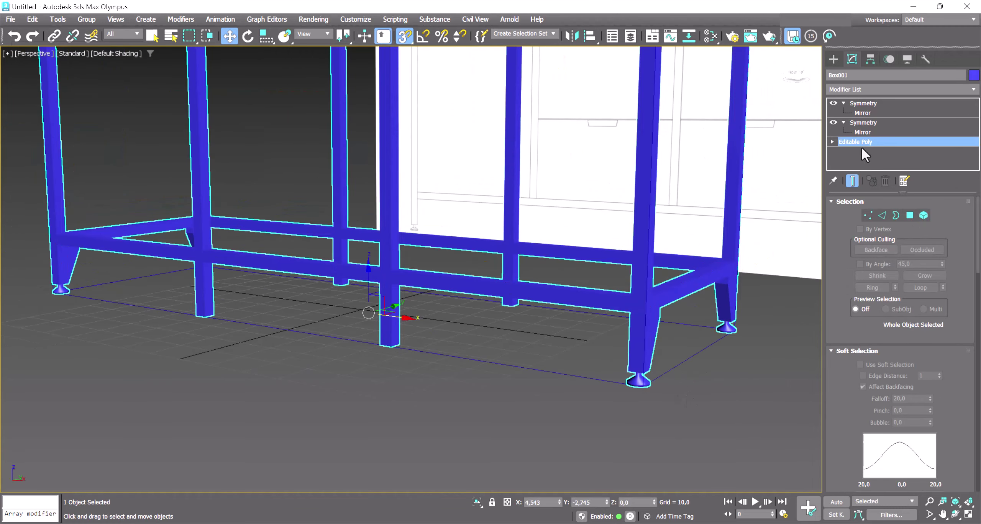
left_click(462, 420)
key("f")
scroll(471, 345, "up", 3)
mouse_move(482, 286)
middle_mouse_down()
mouse_move(554, 370)
mouse_move(598, 395)
mouse_move(585, 395)
mouse_move(568, 361)
middle_mouse_up()
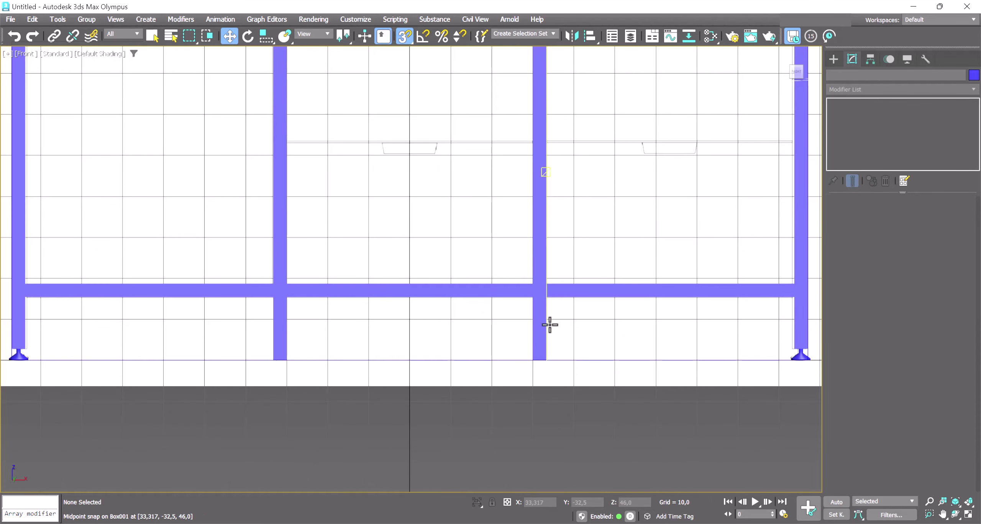
Select Box001 and go to its Editable Poly polygon level
left_click(11, 20)
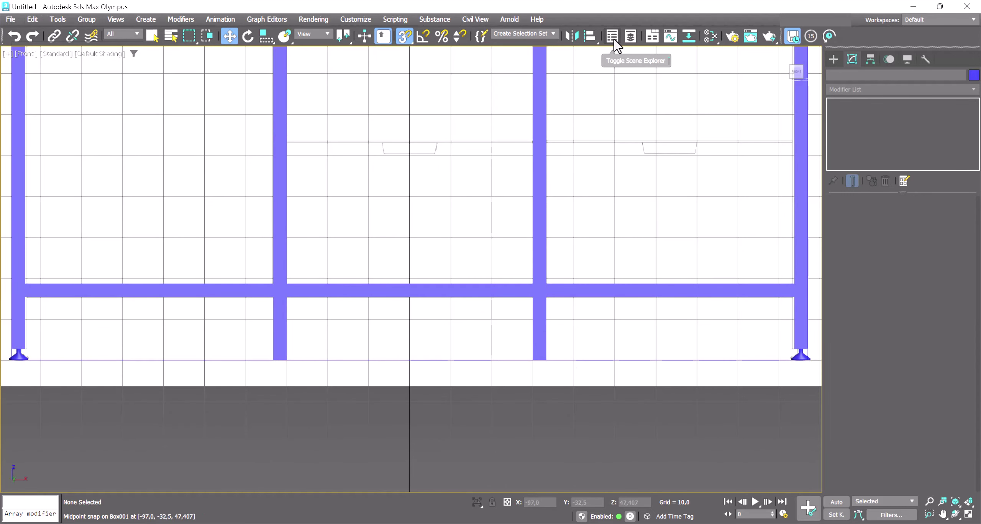
scroll(629, 235, "down", 2)
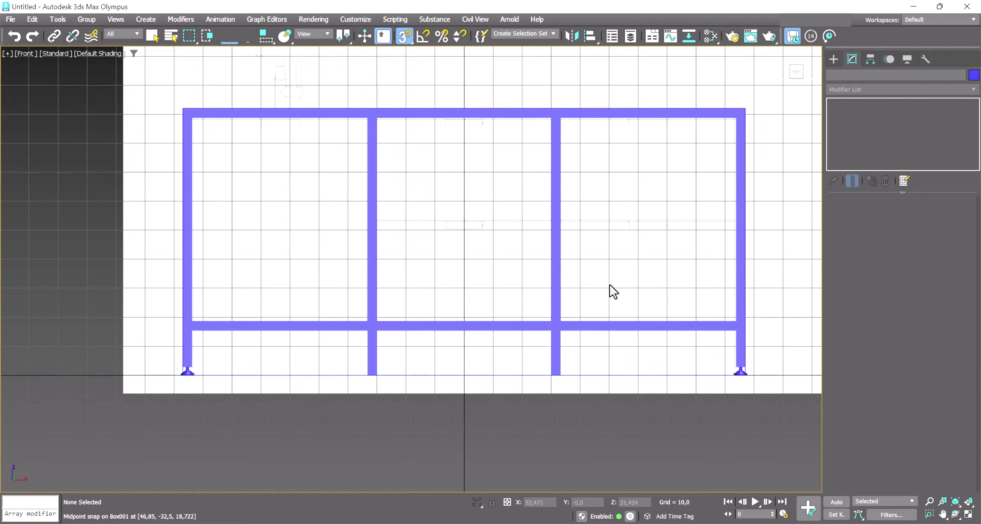
scroll(555, 307, "up", 2)
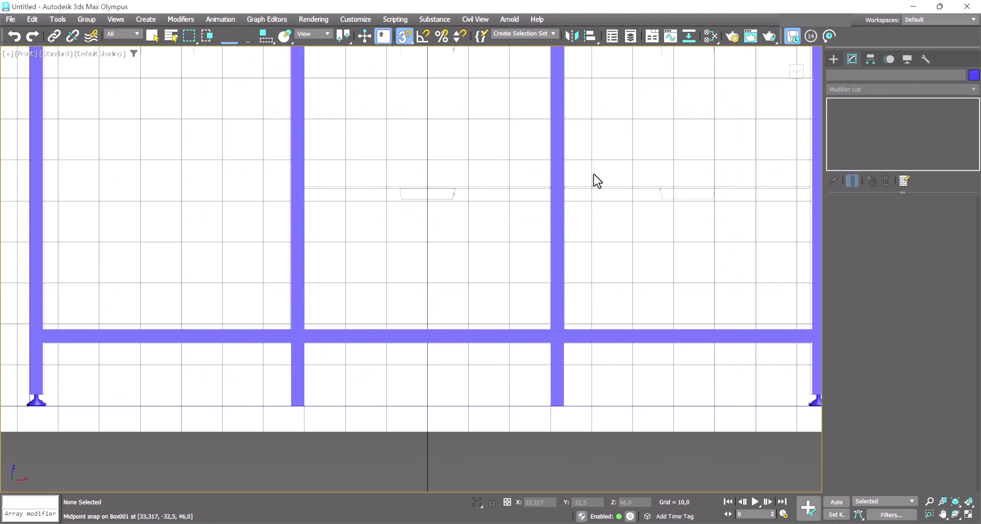
left_click(551, 272)
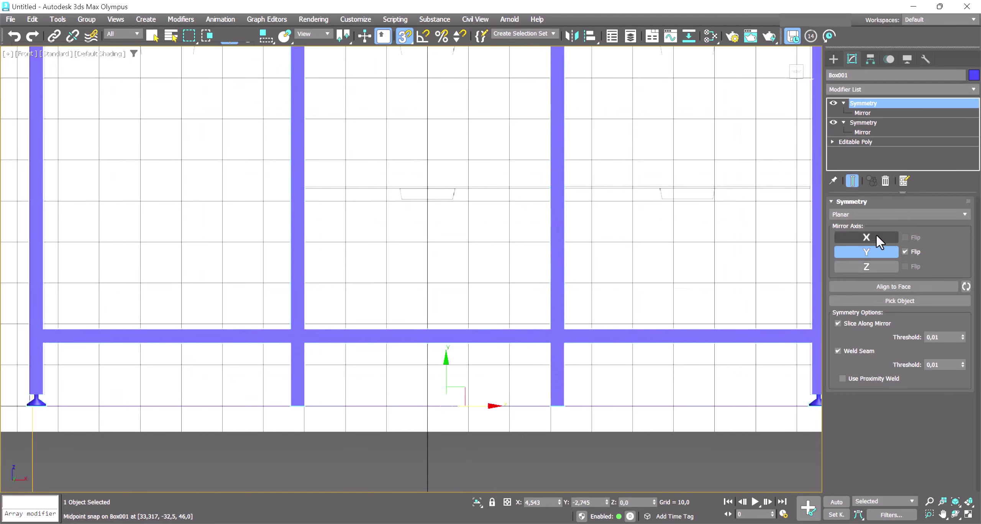
left_click(856, 142)
middle_click_drag(546, 213, 552, 273, "alt")
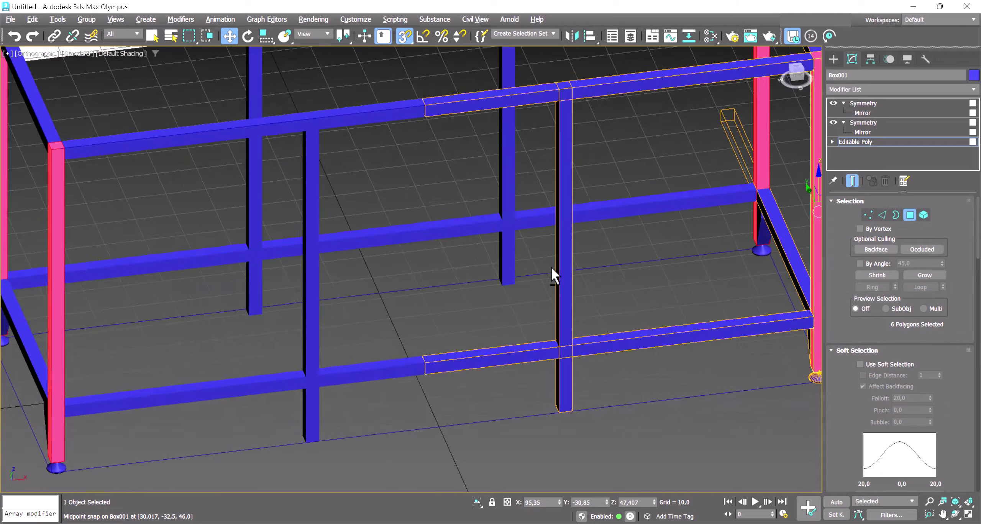
scroll(567, 252, "up", 3)
Snap-move the inner post and rail faces to leg and corner vertices, at Z 18,722
left_click(543, 157)
middle_click_drag(543, 157, 409, 164, "alt")
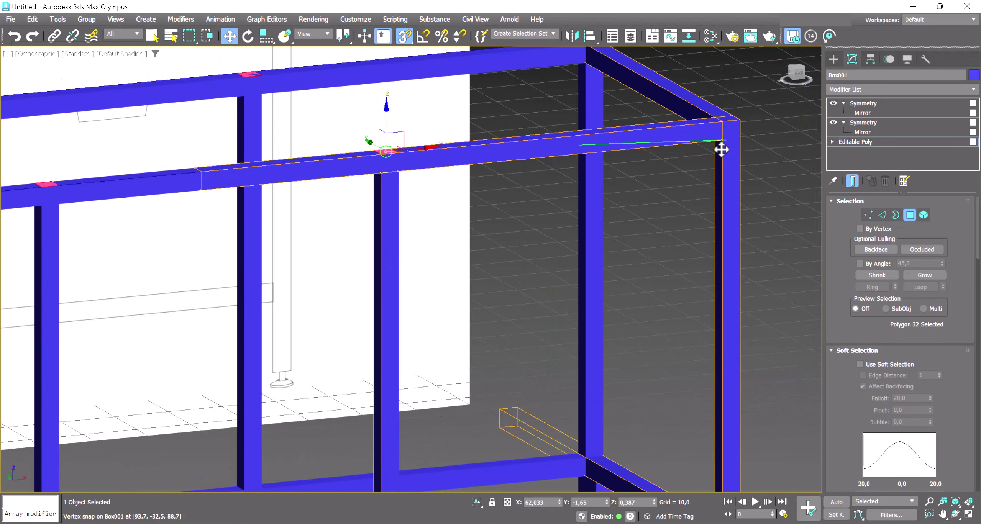
mouse_move(462, 255)
middle_mouse_down("alt")
mouse_move(483, 407)
mouse_move(407, 383)
middle_mouse_up("alt")
middle_click_drag(458, 324, 405, 333, "alt")
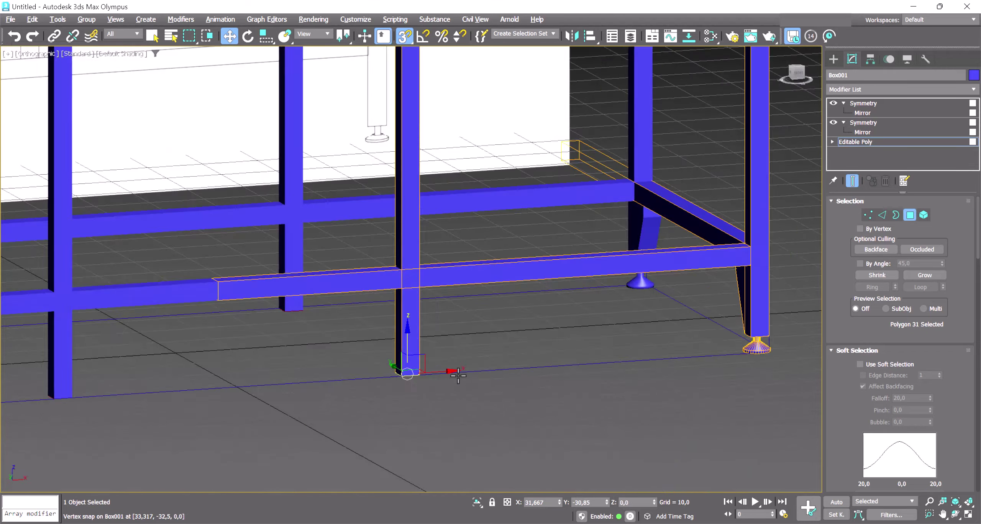
left_click_drag(406, 334, 748, 239)
mouse_move(748, 238)
middle_mouse_down("alt")
mouse_move(635, 252)
mouse_move(574, 280)
mouse_move(580, 339)
mouse_move(549, 336)
middle_mouse_up("alt")
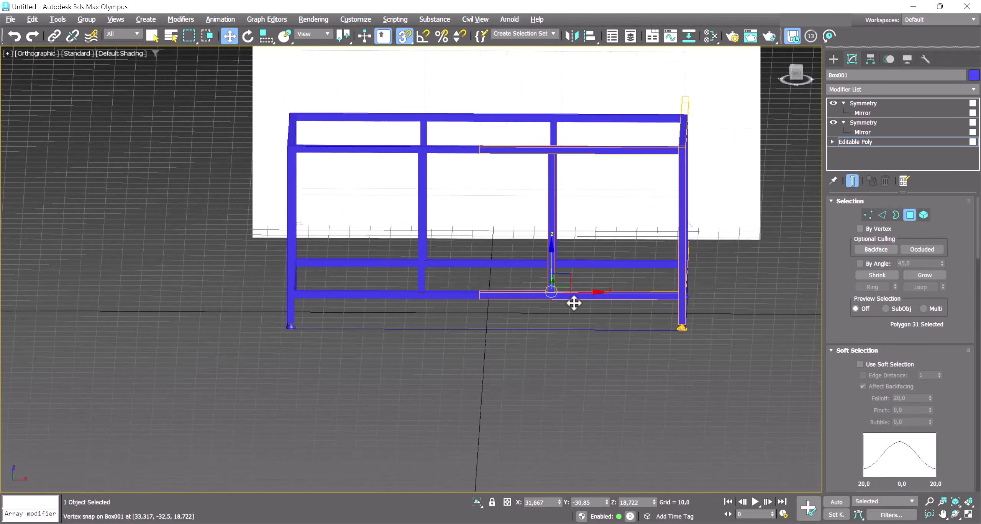
key("p")
scroll(548, 368, "down", 3)
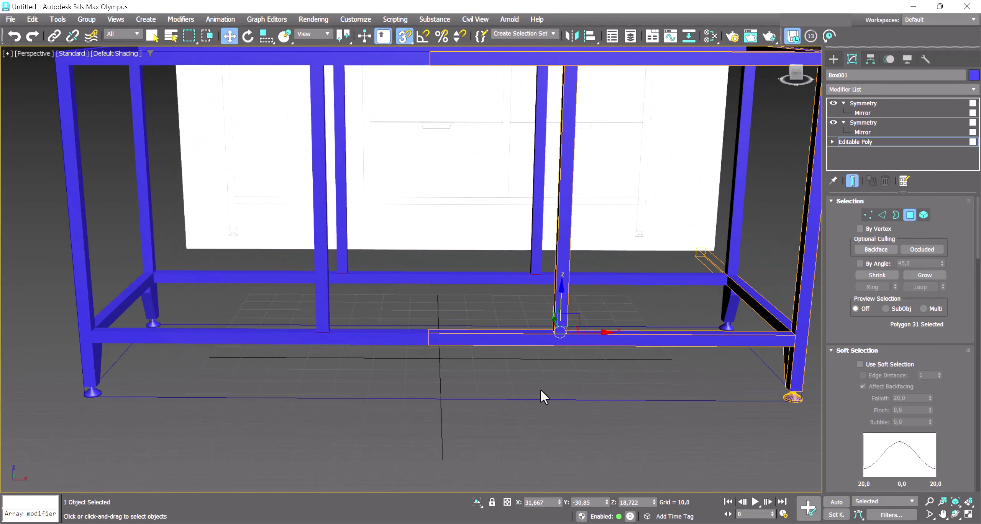
scroll(555, 346, "down", 3)
mouse_move(554, 346)
middle_mouse_down("alt")
mouse_move(554, 384)
mouse_move(613, 360)
mouse_move(591, 405)
mouse_move(527, 375)
middle_mouse_up("alt")
scroll(527, 375, "up", 3)
Draw a new box, Box003, inside the frame
left_click(834, 59)
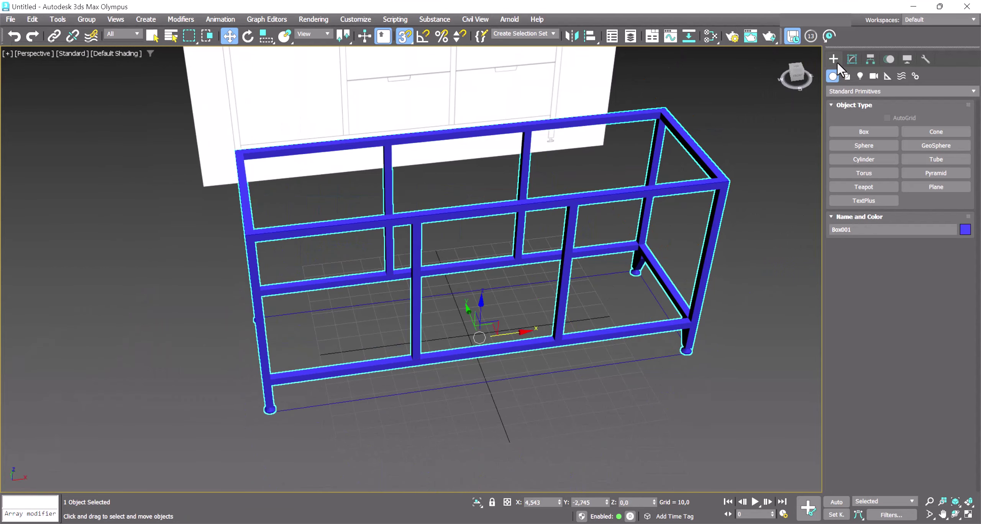
left_click(864, 132)
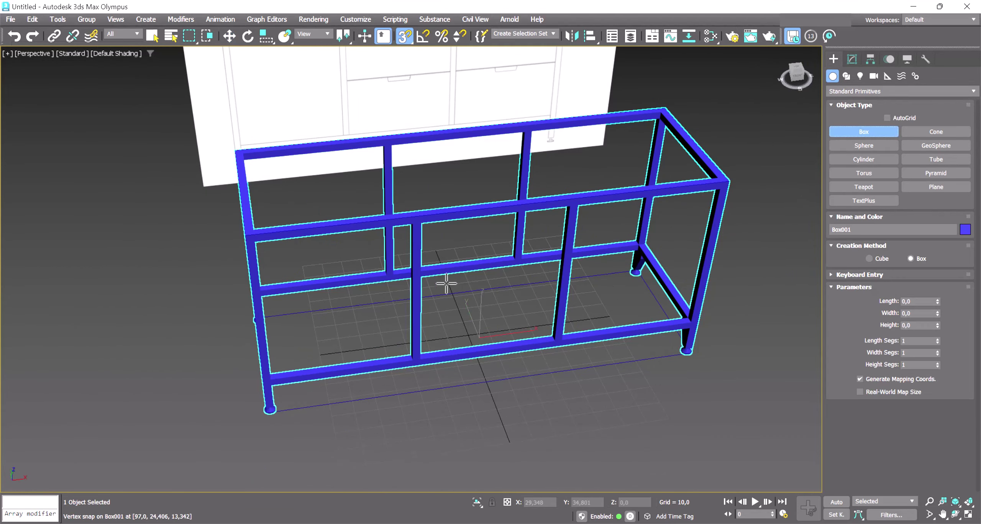
left_click_drag(425, 301, 611, 324)
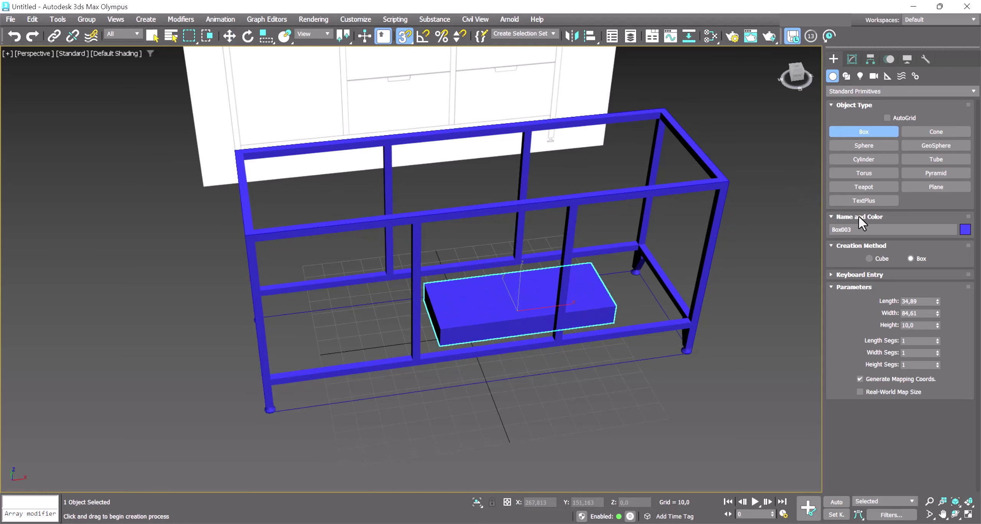
Set Box003 to Length 65, Width 195 and Height 3
left_click(851, 59)
double_click(918, 216)
type("64")
key("Return")
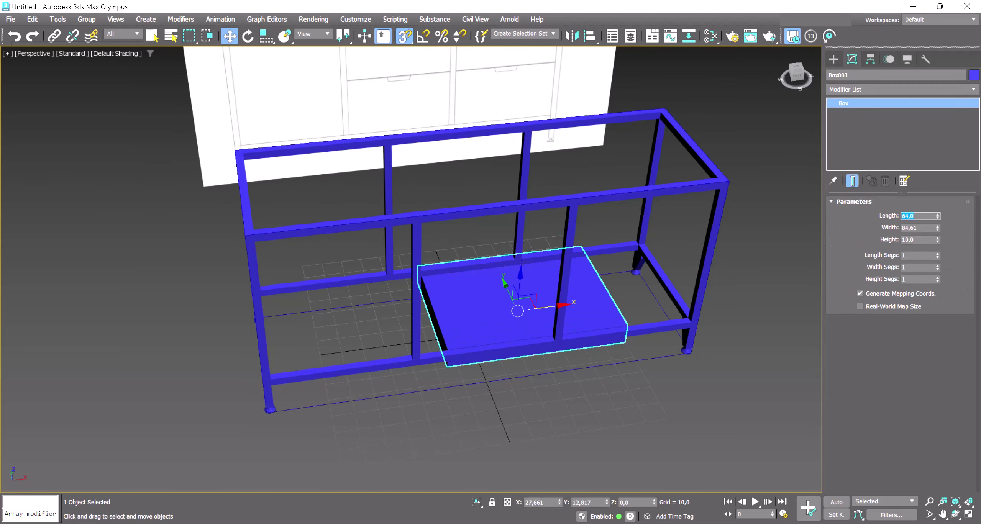
type("6")
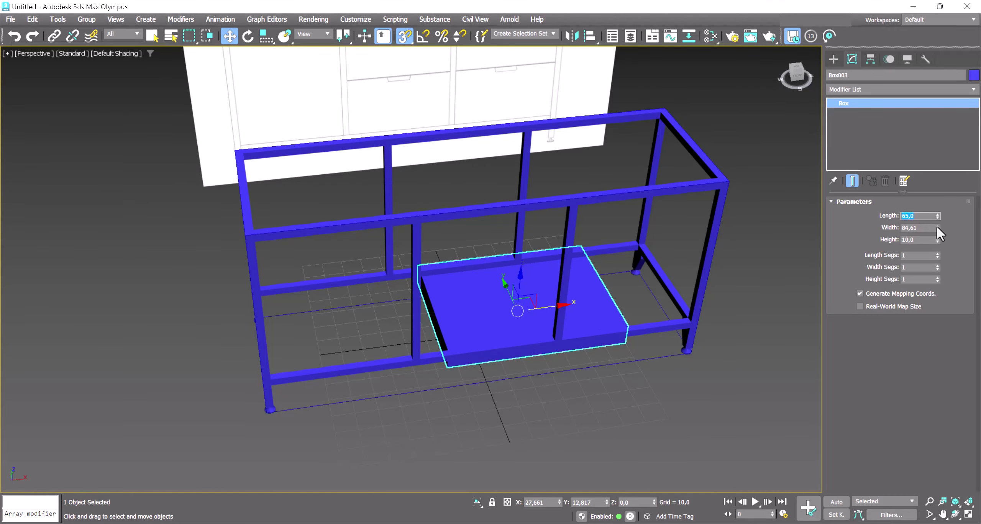
key("Tab")
type("195")
key("Return")
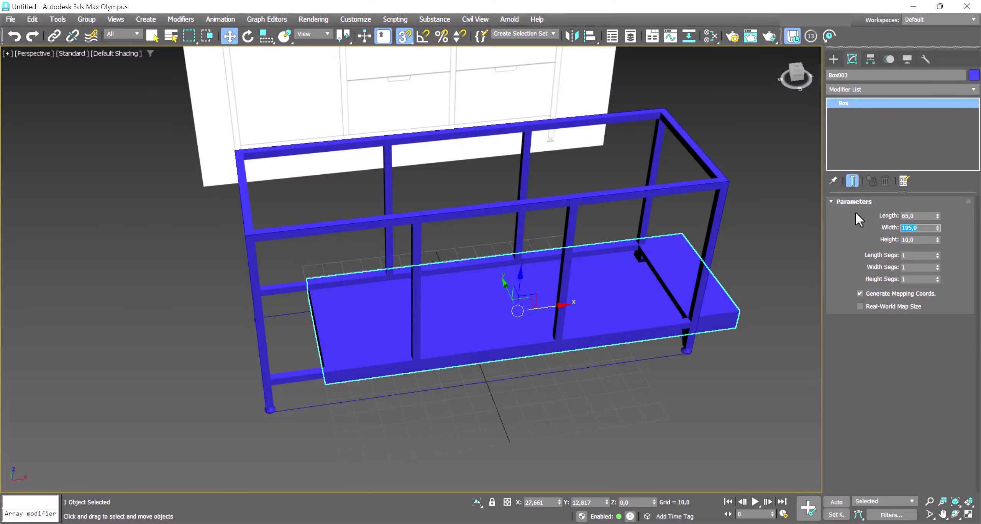
key("Tab")
type("3")
key("Return")
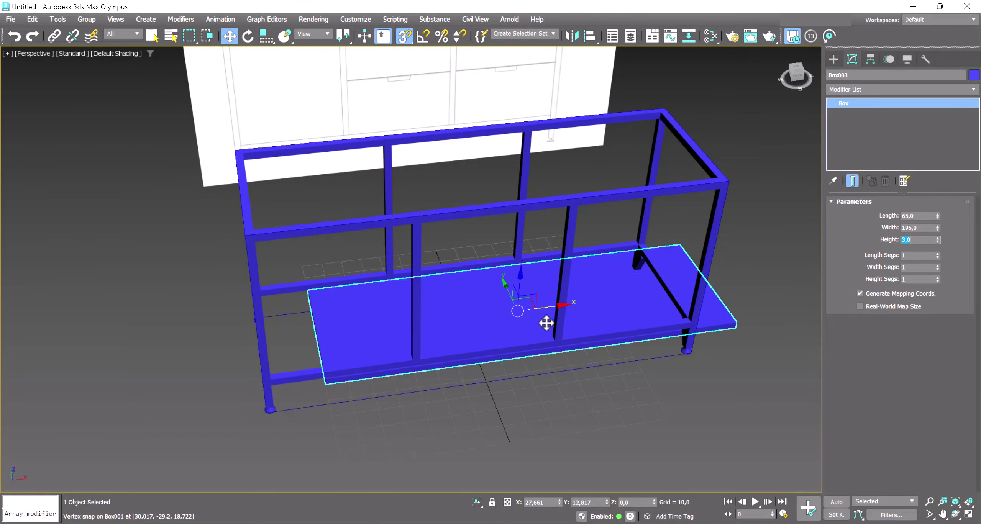
Zero the slab's X and Y positions to centre it in the frame
right_click(559, 503)
right_click(606, 502)
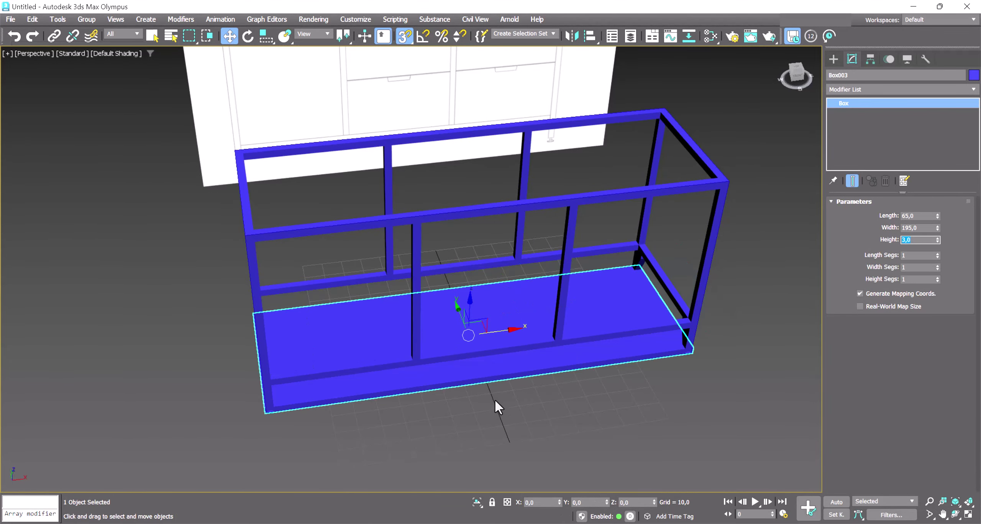
middle_click_drag(495, 399, 502, 290)
Raise Box003 onto Box001's top rails, settling it at about Z 92,284
left_click_drag(502, 290, 521, 77)
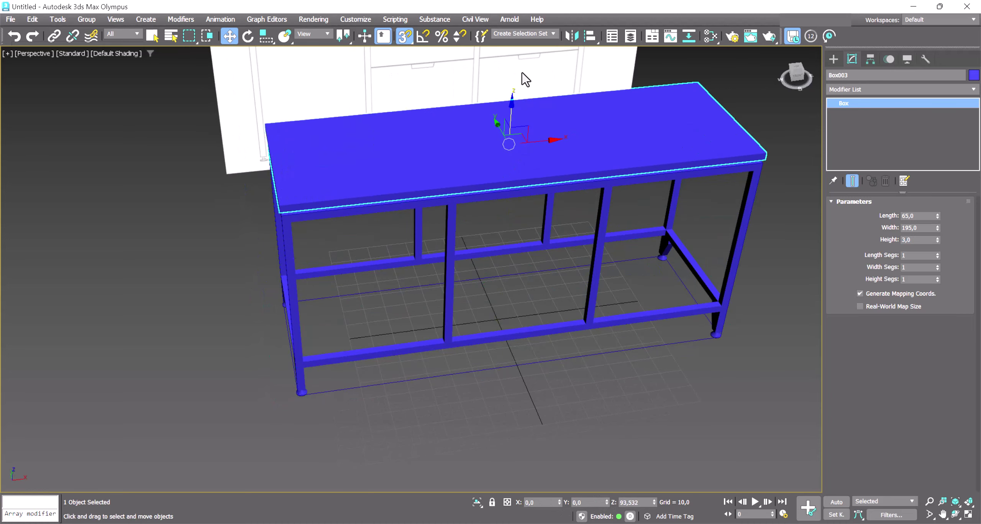
key("f")
scroll(352, 148, "up", 4)
middle_click_drag(467, 196, 486, 193)
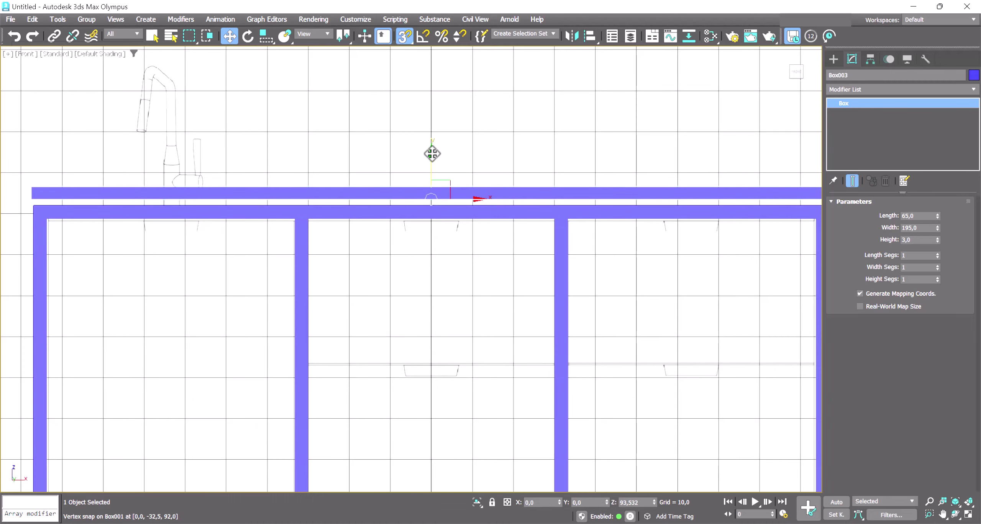
left_click_drag(431, 199, 436, 158)
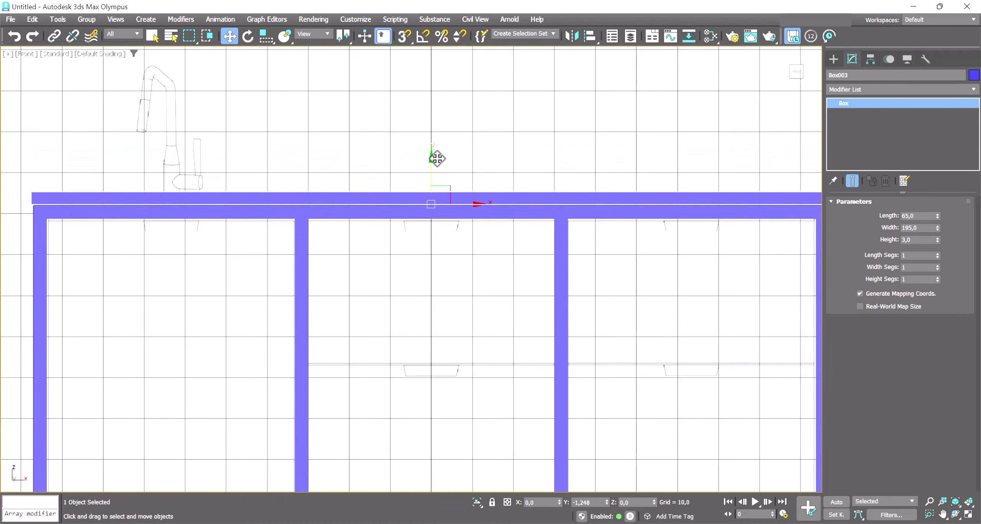
mouse_move(552, 276)
middle_mouse_down()
mouse_move(488, 267)
mouse_move(528, 258)
middle_mouse_up()
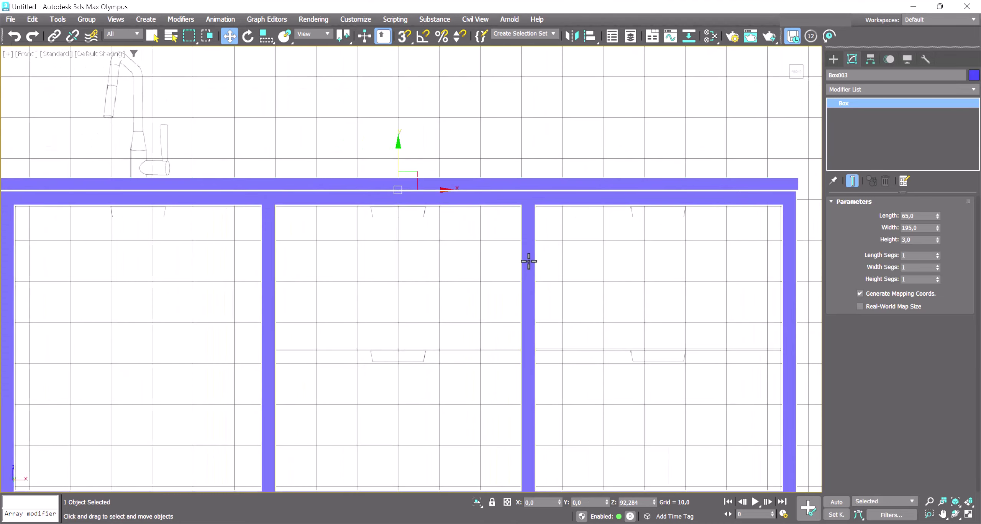
left_click_drag(399, 143, 399, 145)
left_click(441, 272)
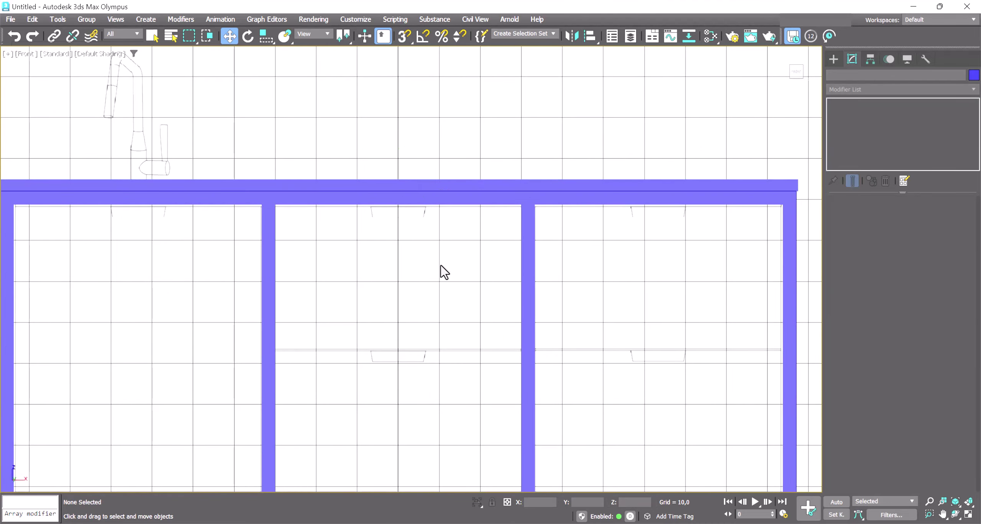
scroll(440, 272, "down", 3)
mouse_move(392, 228)
middle_mouse_down("alt")
mouse_move(383, 279)
mouse_move(352, 274)
mouse_move(361, 267)
mouse_move(646, 344)
middle_mouse_up("alt")
Select the frame Box001 and frame the whole table in a perspective view
left_click(693, 293)
left_click(856, 142)
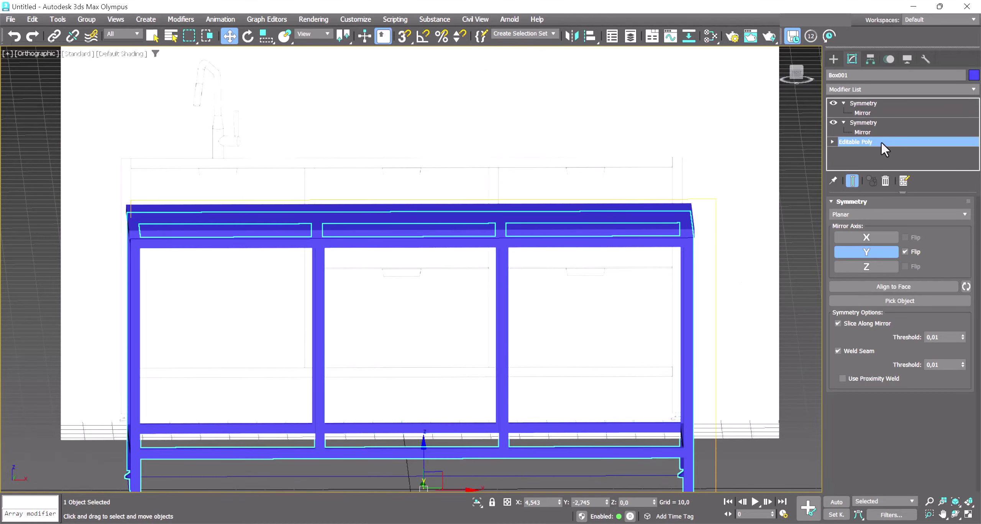
right_click(686, 283)
left_click(673, 187)
key("q")
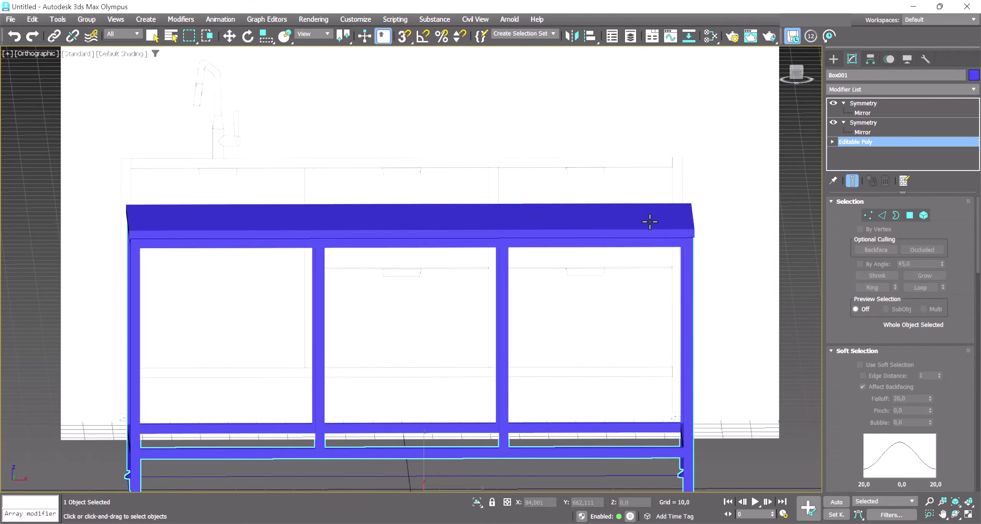
key("w")
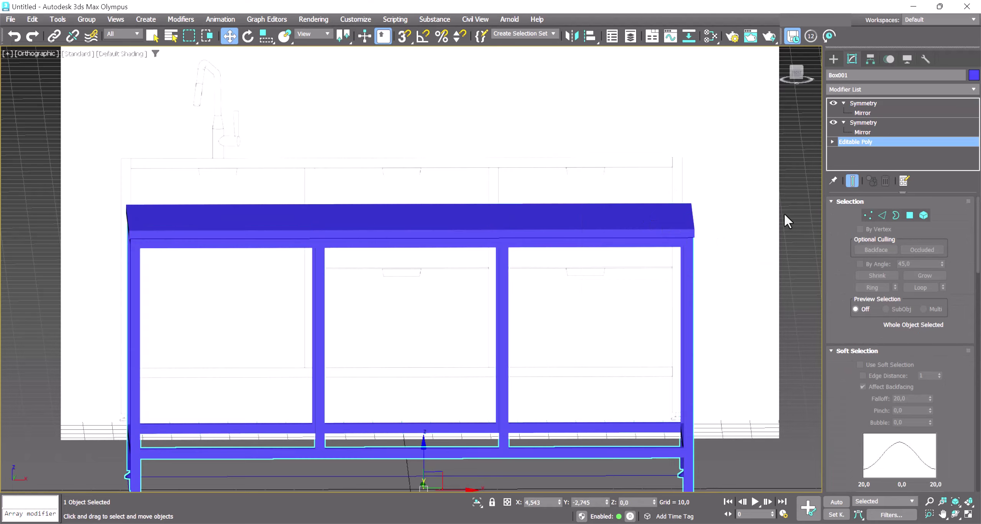
middle_click_drag(556, 282, 644, 205, "alt")
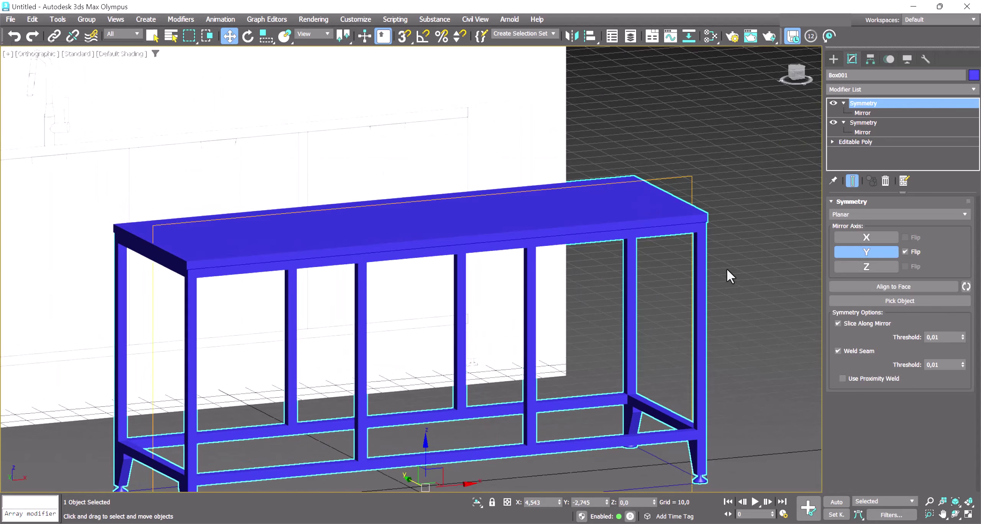
key("p")
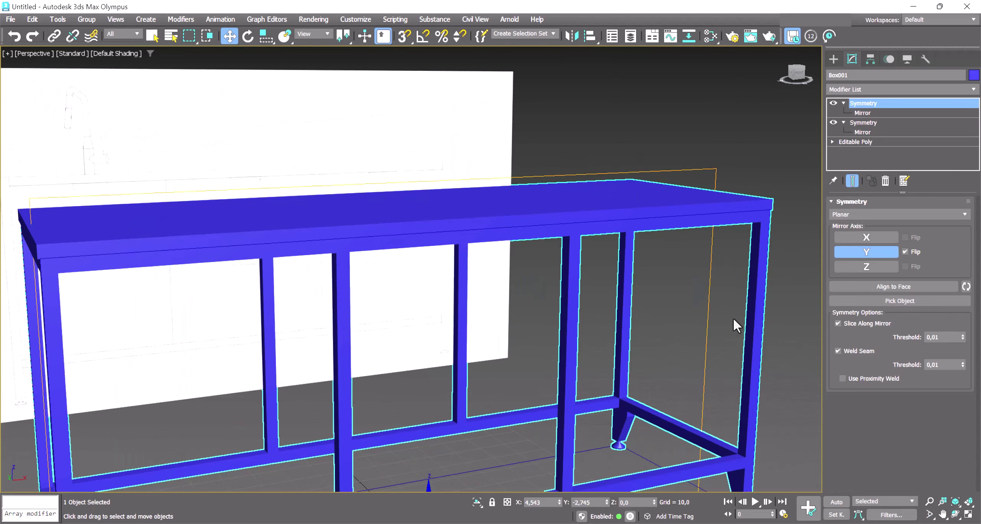
key("z")
mouse_move(804, 286)
middle_mouse_down("alt")
mouse_move(788, 301)
mouse_move(776, 292)
mouse_move(809, 307)
mouse_move(799, 299)
middle_mouse_up("alt")
Use Collapse All on Box001's modifier stack and confirm the warning
right_click(863, 105)
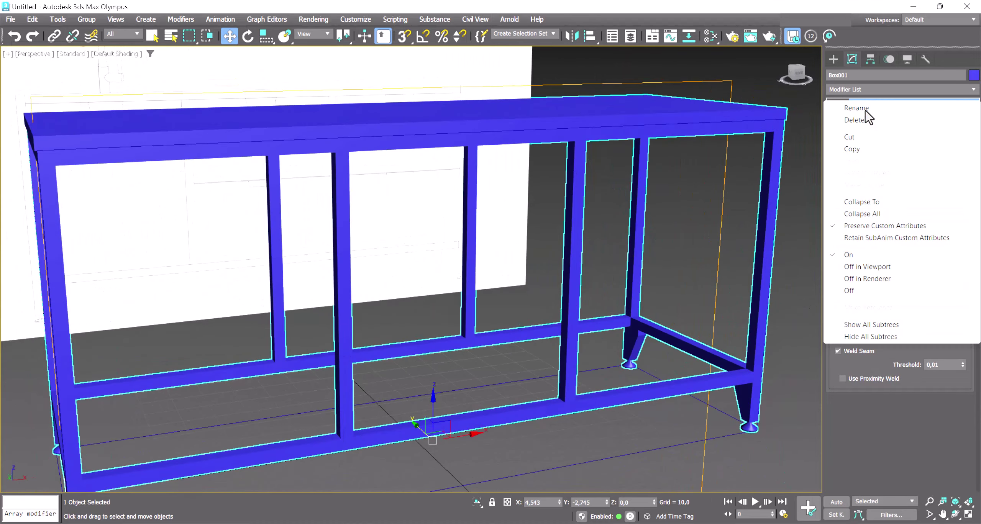
left_click(859, 268)
left_click(542, 310)
mouse_move(543, 311)
middle_mouse_down("alt")
mouse_move(686, 324)
mouse_move(674, 317)
mouse_move(591, 345)
mouse_move(345, 329)
mouse_move(462, 298)
mouse_move(450, 380)
middle_mouse_up("alt")
scroll(458, 302, "up", 3)
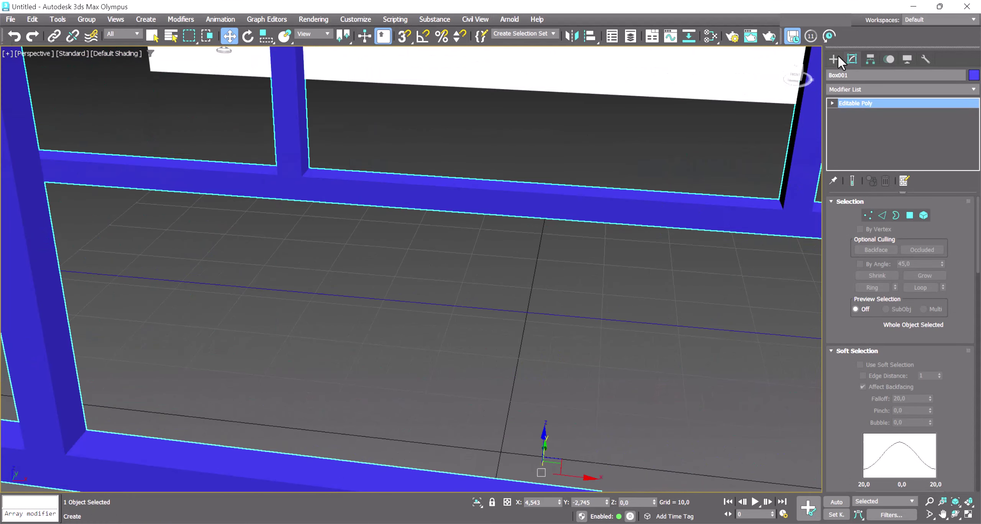
With 3D Snap on, draw the first thin 30-high panel box along the lower rail
left_click(837, 54)
left_click(889, 131)
left_click(403, 36)
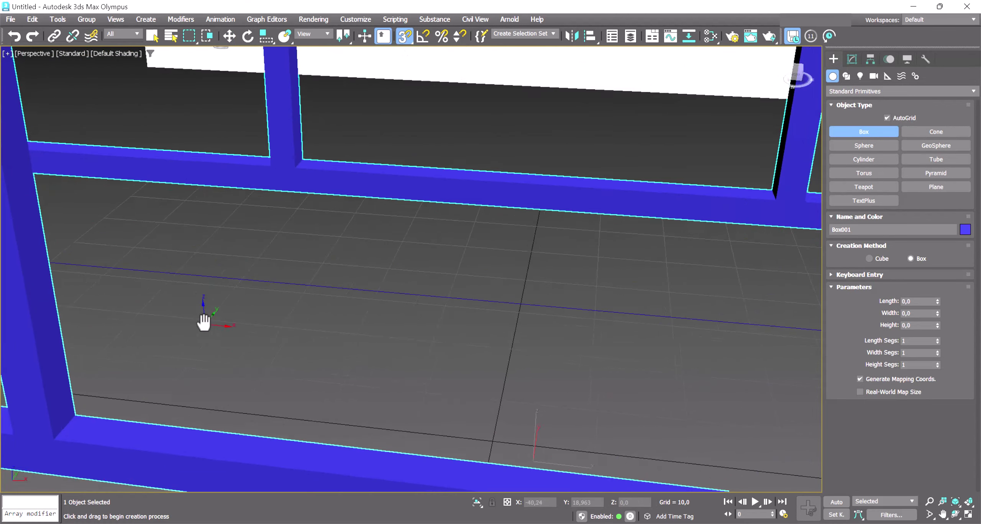
scroll(201, 322, "down", 3)
scroll(195, 296, "up", 2)
scroll(135, 322, "up", 2)
scroll(270, 335, "down", 2)
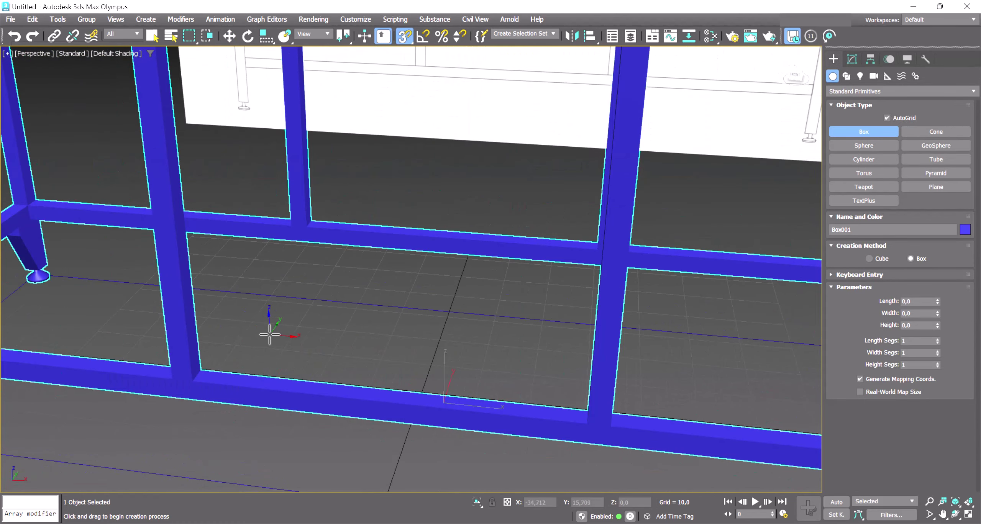
mouse_move(200, 371)
left_mouse_down()
mouse_move(230, 383)
mouse_move(538, 418)
left_mouse_up()
right_click(241, 383)
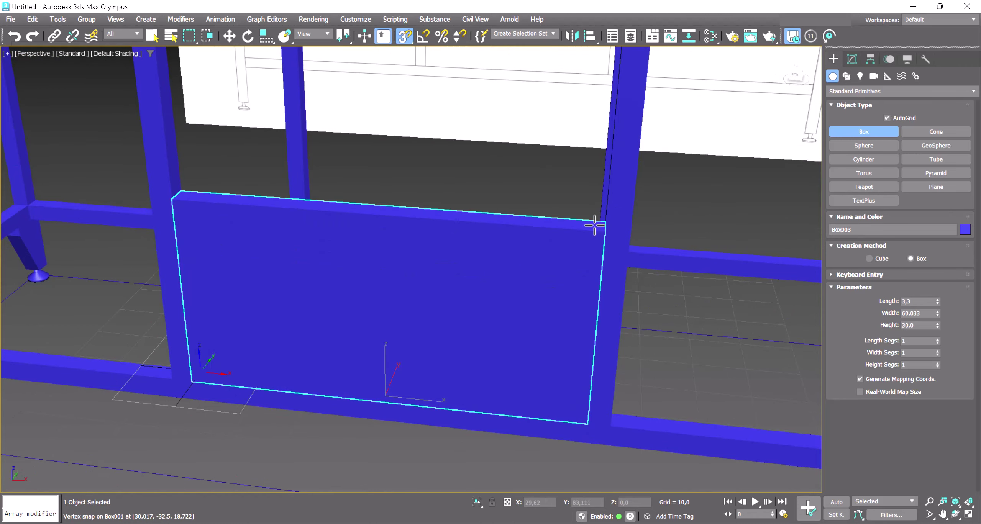
left_click(595, 222)
Draw two more 30-high panels, one to the right leg and one along the side rail
mouse_move(701, 247)
middle_mouse_down()
mouse_move(429, 302)
mouse_move(285, 352)
middle_mouse_up()
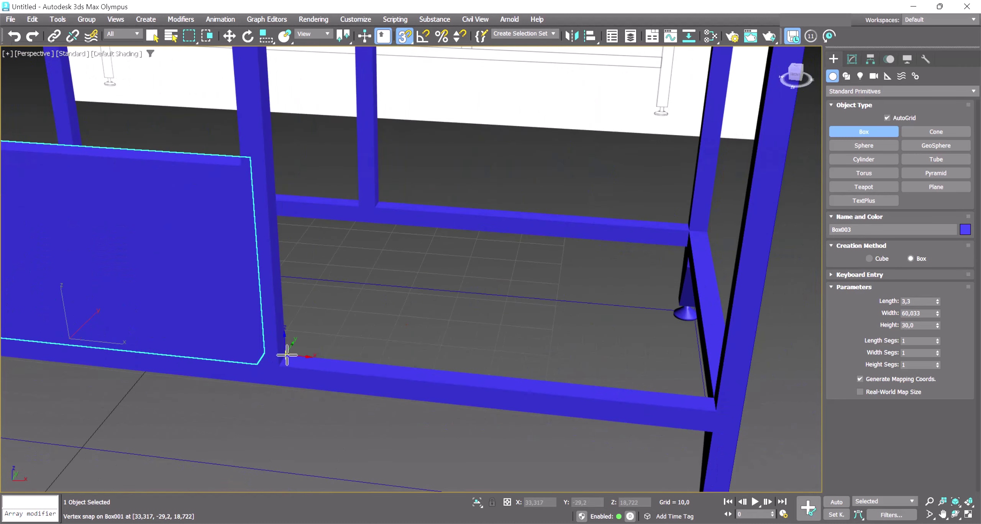
left_click_drag(284, 353, 718, 406)
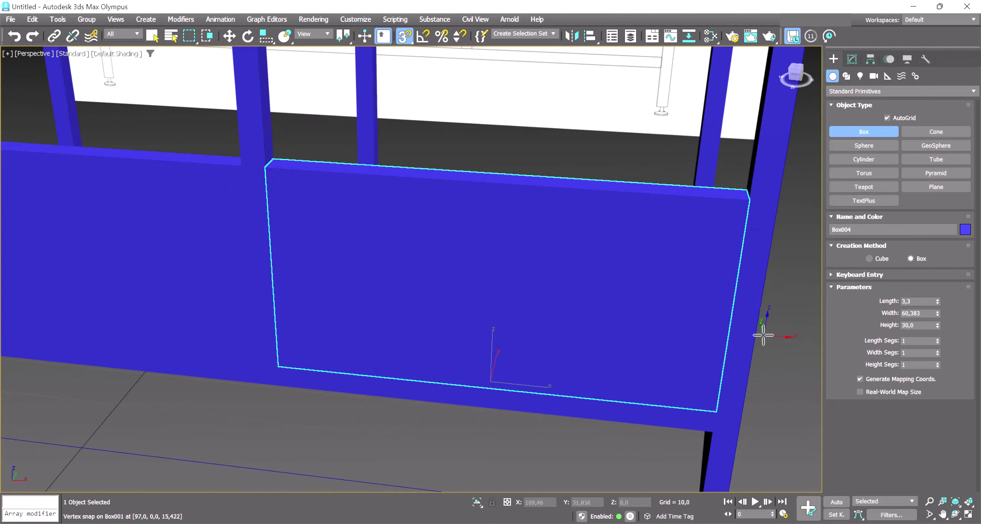
left_click(763, 335)
mouse_move(737, 368)
middle_mouse_down("alt")
mouse_move(646, 332)
mouse_move(762, 313)
middle_mouse_up("alt")
mouse_move(762, 313)
left_mouse_down()
mouse_move(623, 353)
mouse_move(257, 390)
left_mouse_up()
left_click(307, 147)
middle_click_drag(403, 331, 482, 351, "alt")
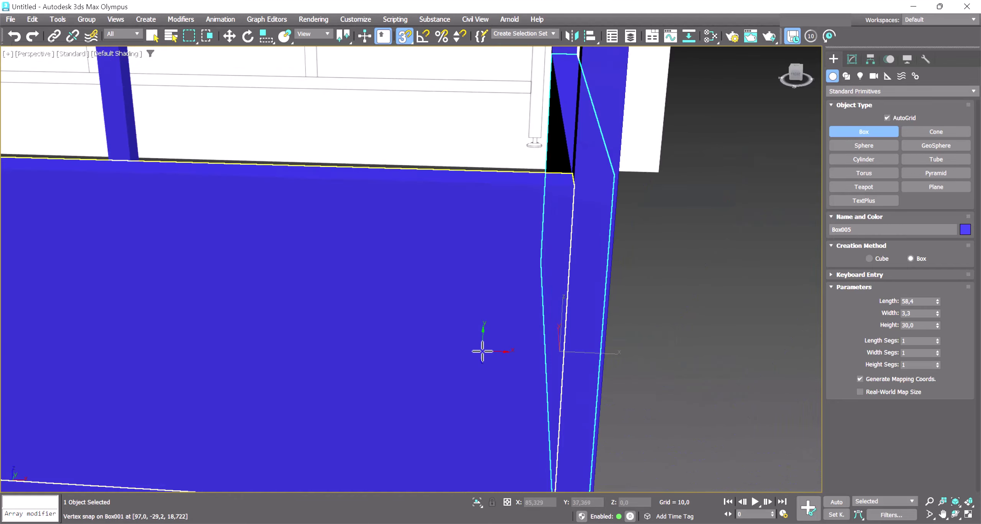
scroll(482, 351, "down", 5)
key("w")
left_click(227, 305)
Convert Box003 to Editable Poly and attach the second lower panel to it
right_click(228, 306)
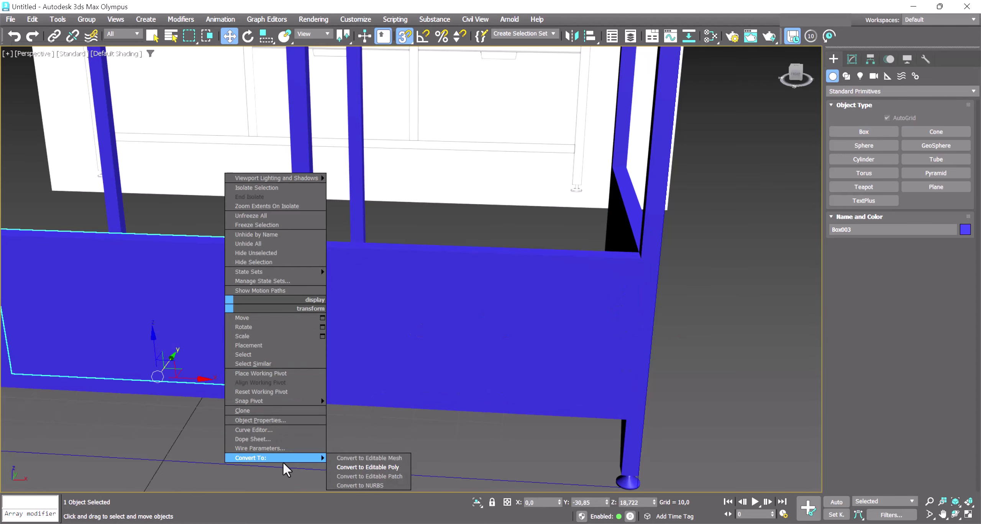
left_click(360, 463)
right_click(249, 324)
left_click(209, 226)
left_click(509, 308)
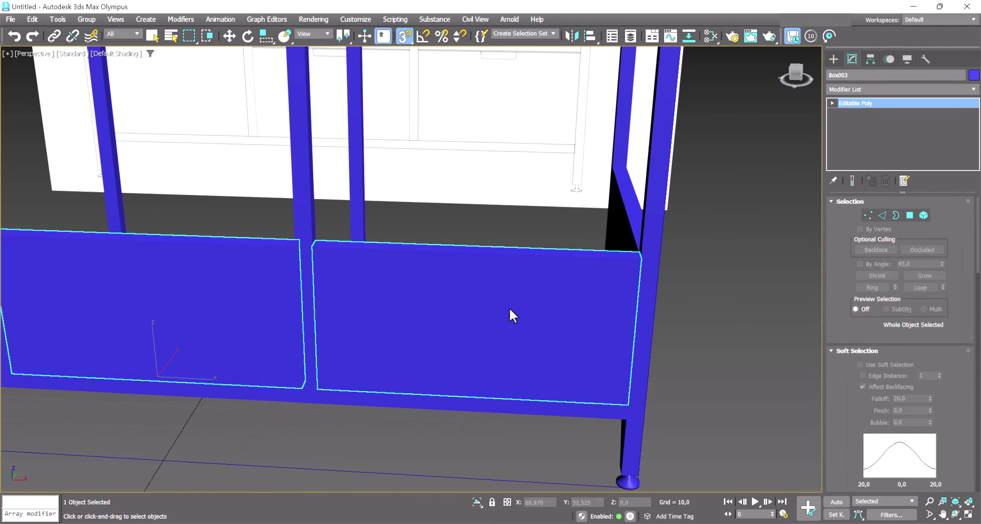
middle_click_drag(509, 307, 698, 338, "alt")
left_click(697, 339)
scroll(474, 323, "down", 5)
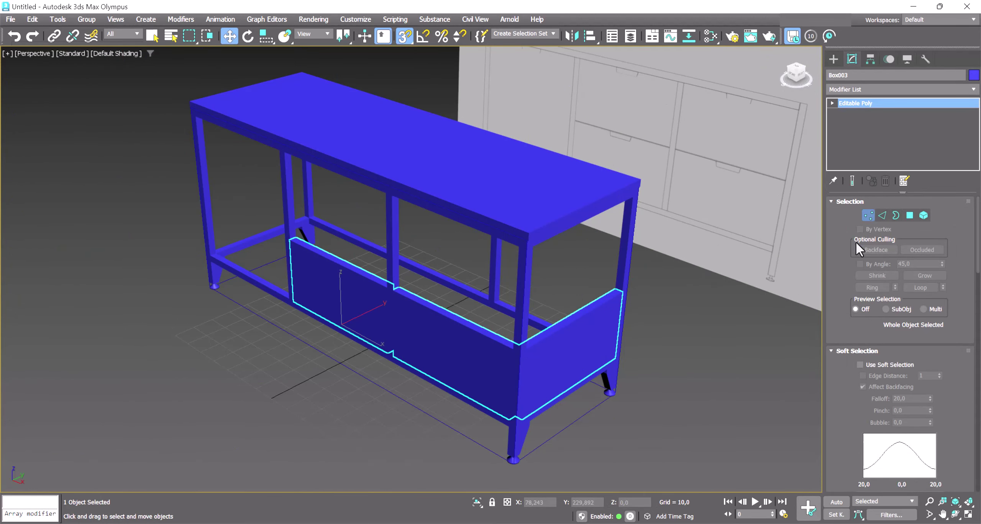
Select the panels' three top faces as vertices and raise them to under the tabletop (Z 88,7)
left_click(910, 216)
left_click(572, 311)
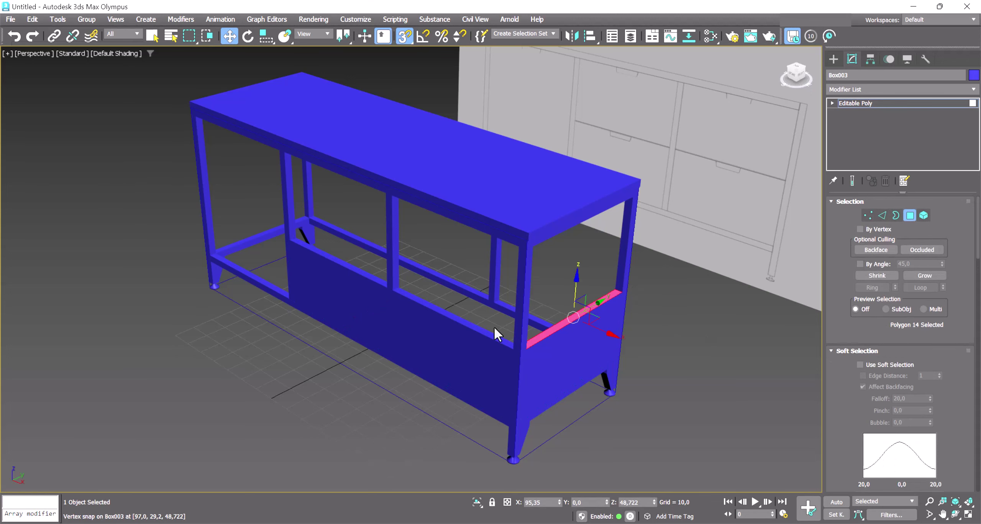
left_click(476, 331, "ctrl")
left_click(339, 263, "ctrl")
left_click(869, 215, "ctrl")
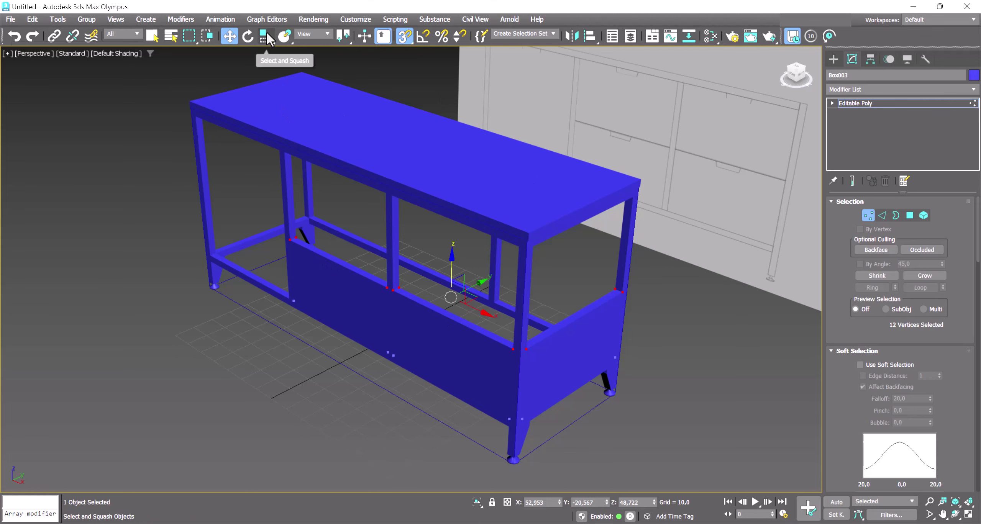
left_click_drag(268, 66, 266, 54)
key("F12")
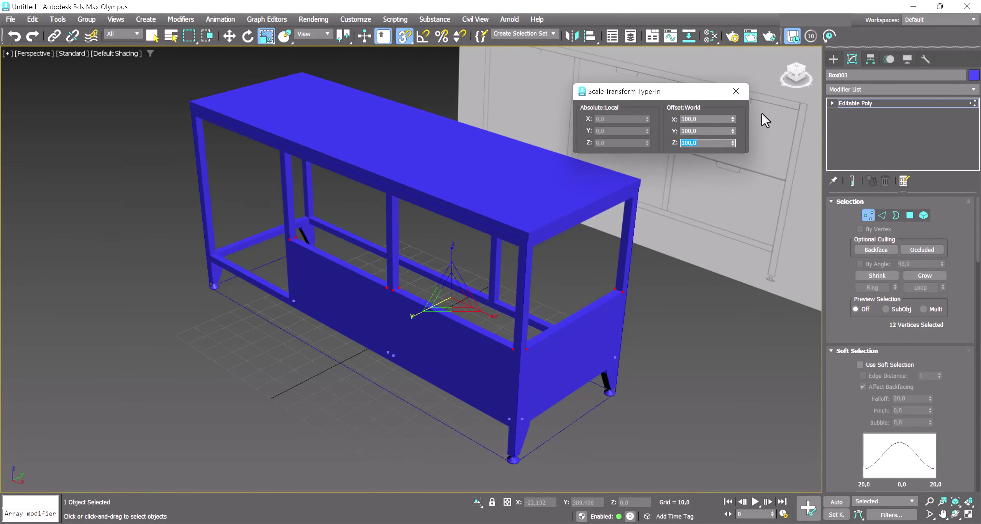
left_click(736, 92)
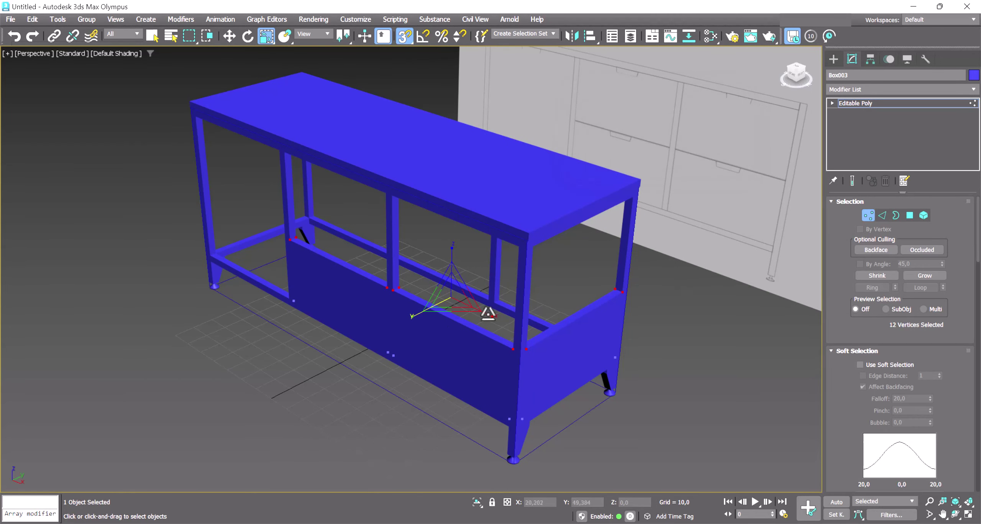
key("w")
middle_click_drag(437, 354, 479, 327, "alt")
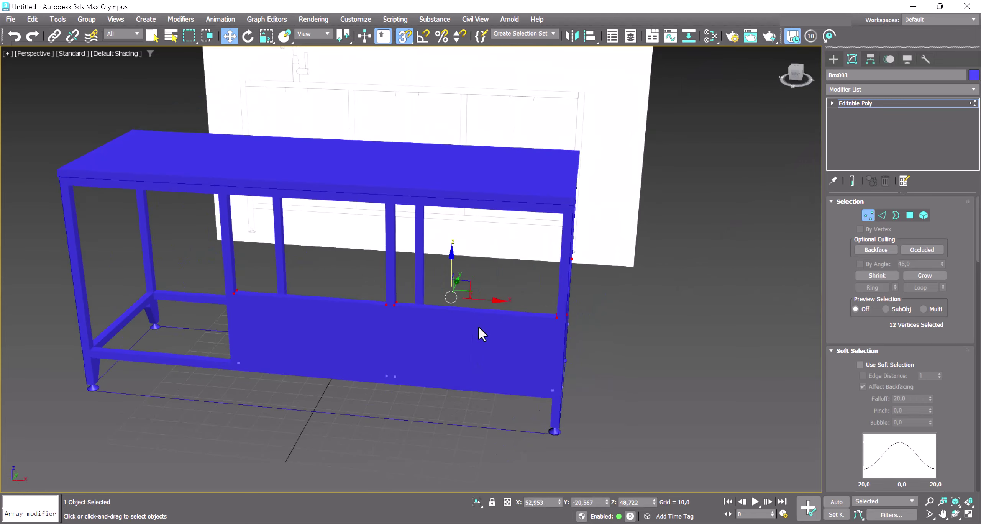
left_click_drag(453, 255, 563, 215)
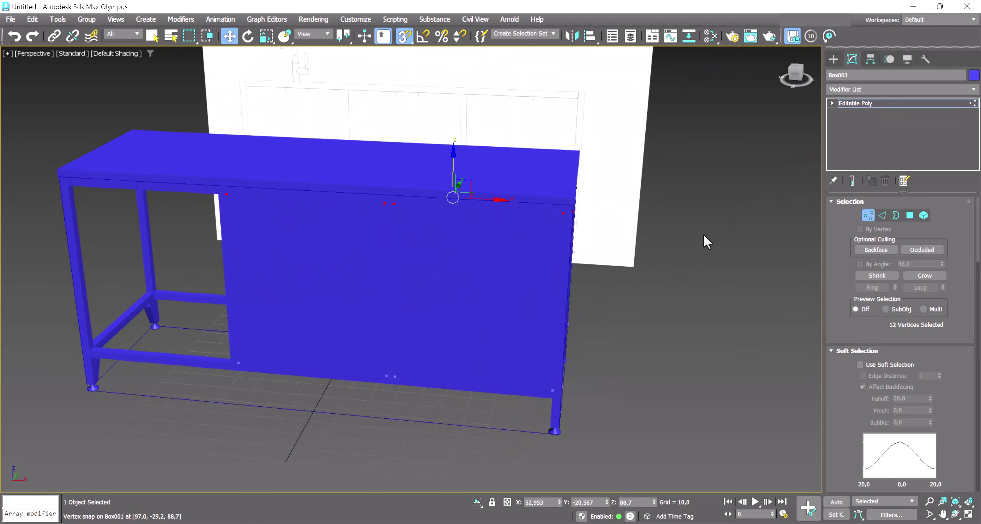
mouse_move(704, 235)
middle_mouse_down("alt")
mouse_move(513, 245)
mouse_move(624, 254)
mouse_move(654, 243)
mouse_move(668, 267)
middle_mouse_up("alt")
Give the door panels Box003 a lighter purple object colour
left_click(868, 215)
left_click(670, 264)
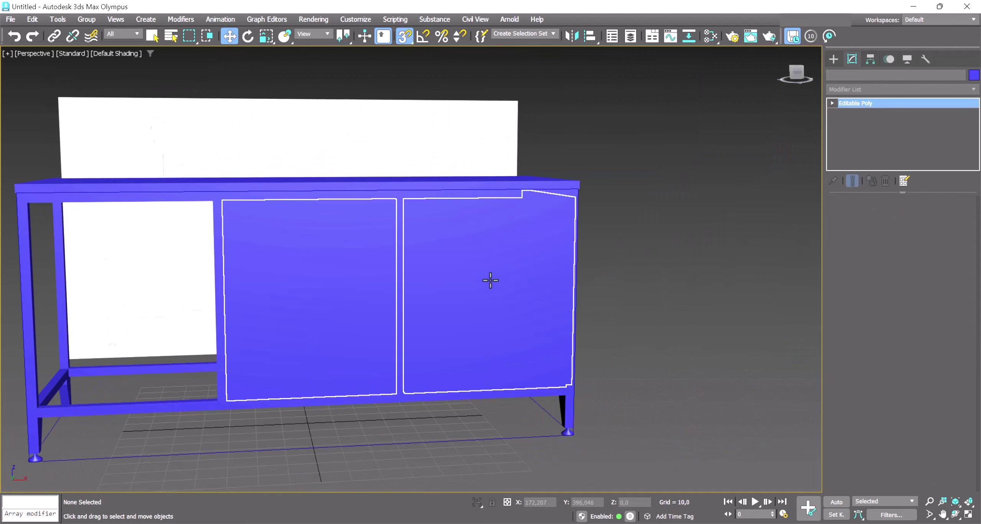
left_click(490, 281)
left_click(974, 75)
left_click(630, 215)
left_click(642, 294)
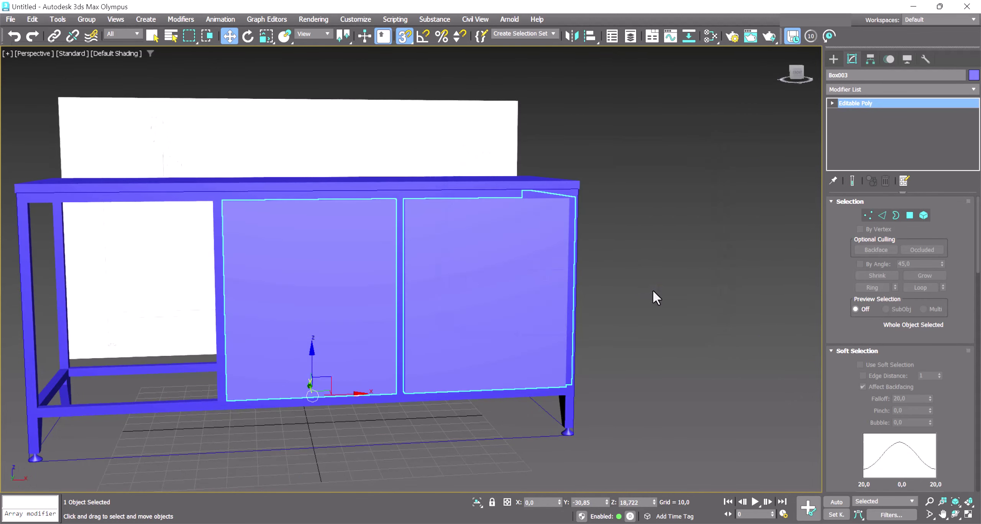
left_click(591, 264)
left_click(529, 281)
mouse_move(529, 281)
middle_mouse_down("alt")
mouse_move(504, 278)
mouse_move(533, 294)
middle_mouse_up("alt")
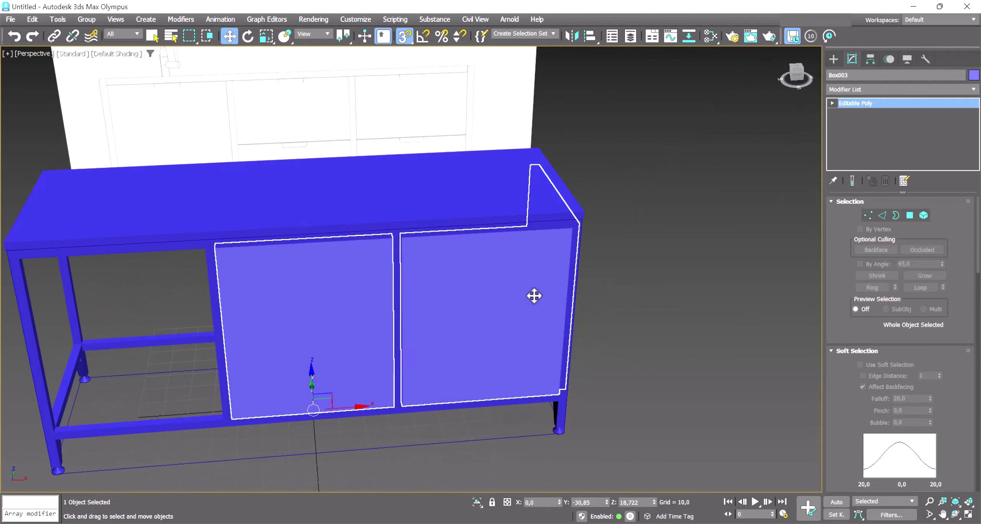
Add a Symmetry modifier to the door panels and adjust its mirror axes to mirror along X
left_click(847, 89)
type("sym")
key("Return")
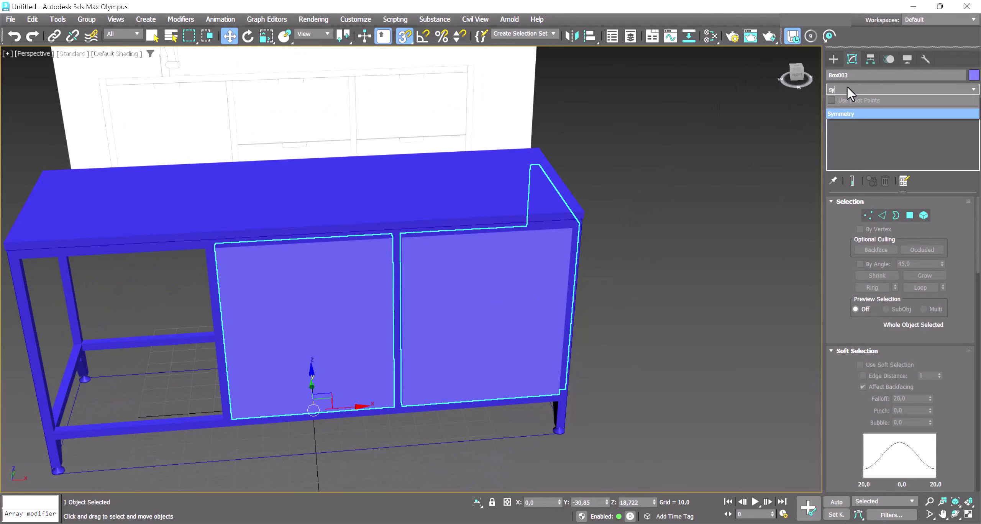
key("t")
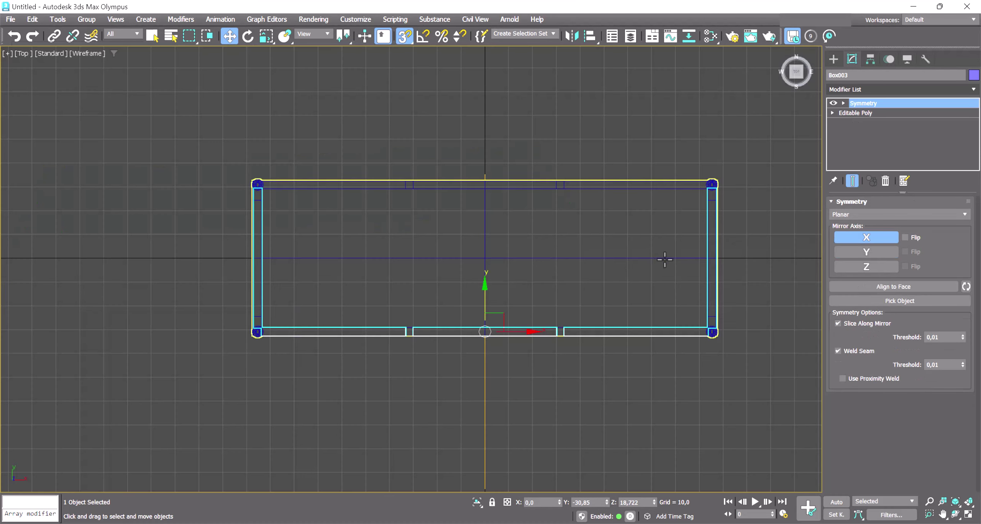
scroll(561, 228, "up", 2)
left_click(844, 103)
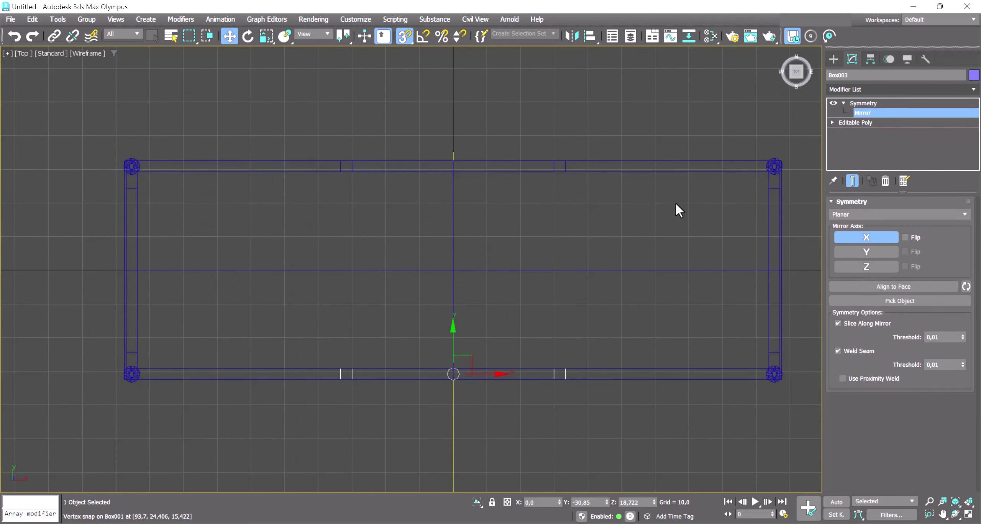
key("p")
mouse_move(612, 291)
middle_mouse_down("alt")
mouse_move(475, 290)
mouse_move(652, 279)
mouse_move(554, 313)
mouse_move(665, 293)
mouse_move(754, 258)
mouse_move(768, 298)
mouse_move(617, 333)
mouse_move(682, 307)
middle_mouse_up("alt")
left_click(901, 250)
left_click(902, 250)
left_click(875, 238)
left_click(863, 104)
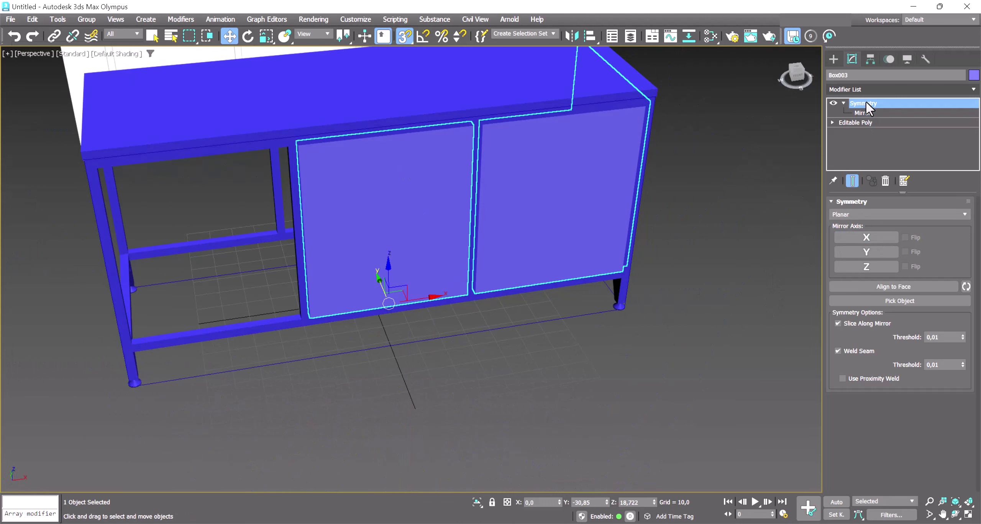
Centre the door panels' pivot with Affect Pivot Only, placing it at X 33,492
left_click(873, 57)
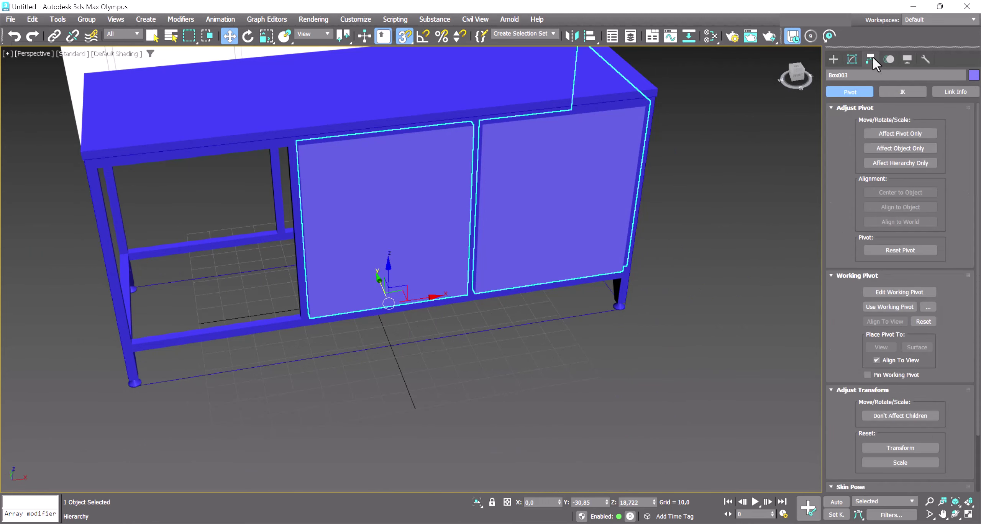
left_click(899, 135)
left_click(905, 195)
left_click(852, 59)
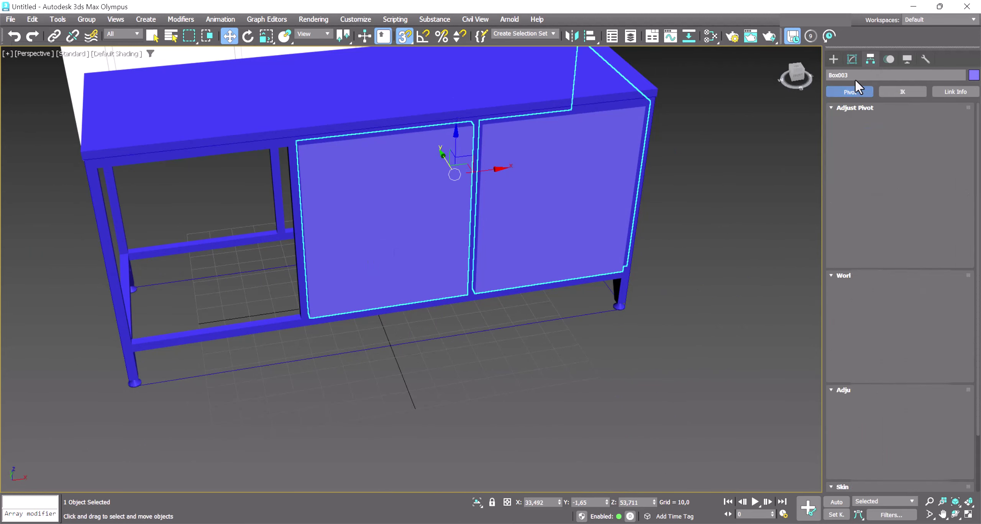
left_click(858, 89)
Add a second Symmetry modifier above the first one on the door panels
type("sy")
key("Return")
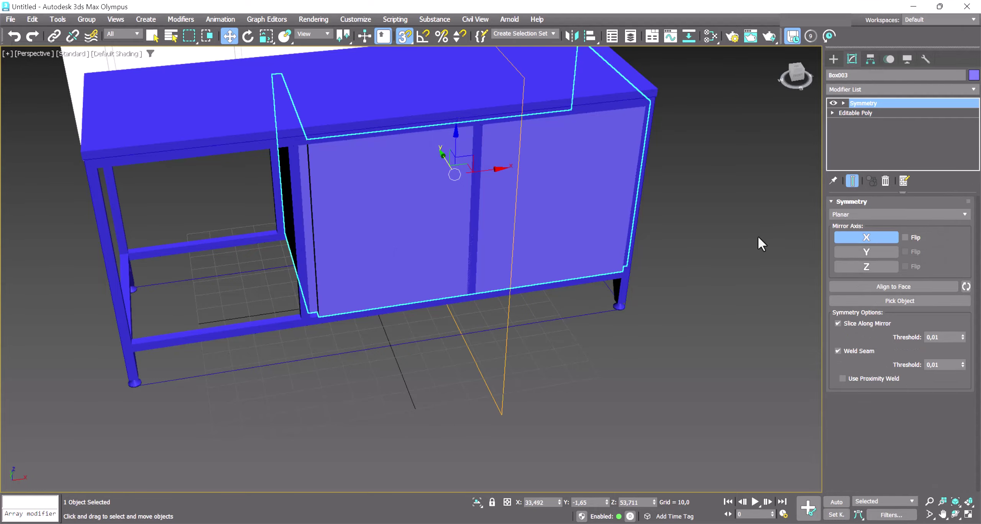
key("1")
scroll(680, 403, "up", 2)
mouse_move(680, 403)
middle_mouse_down("alt")
mouse_move(561, 399)
mouse_move(559, 417)
mouse_move(590, 422)
mouse_move(696, 384)
mouse_move(869, 350)
middle_mouse_up("alt")
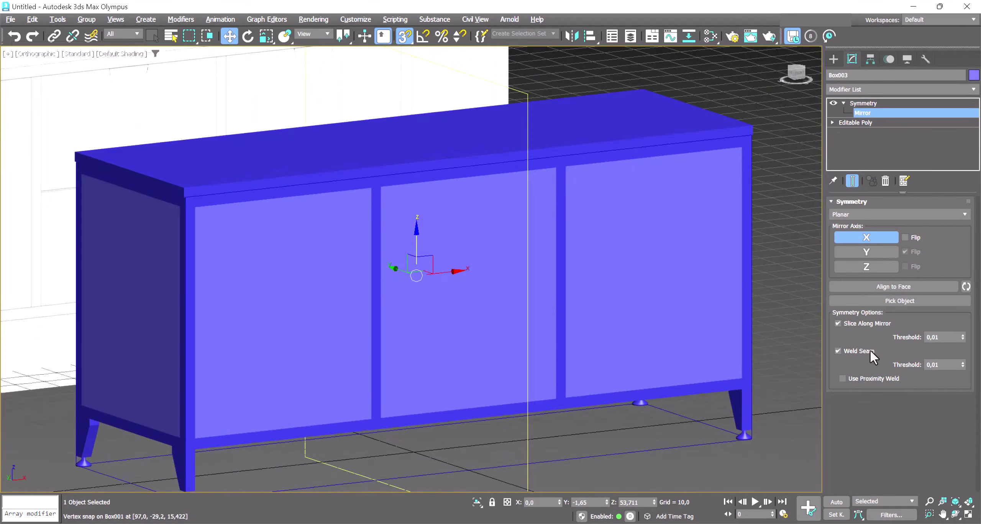
left_click(871, 123)
left_click(866, 91)
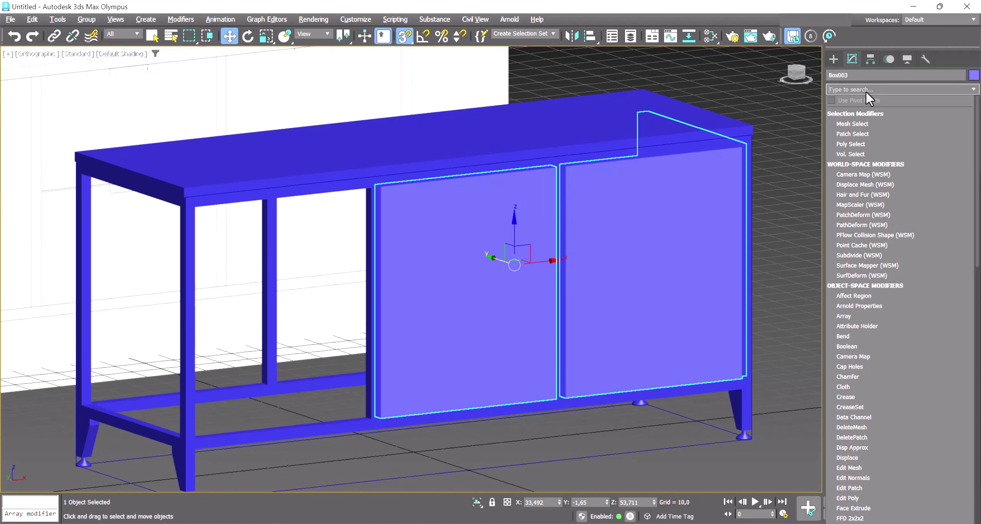
key("Escape")
left_click(863, 103)
left_click(852, 114)
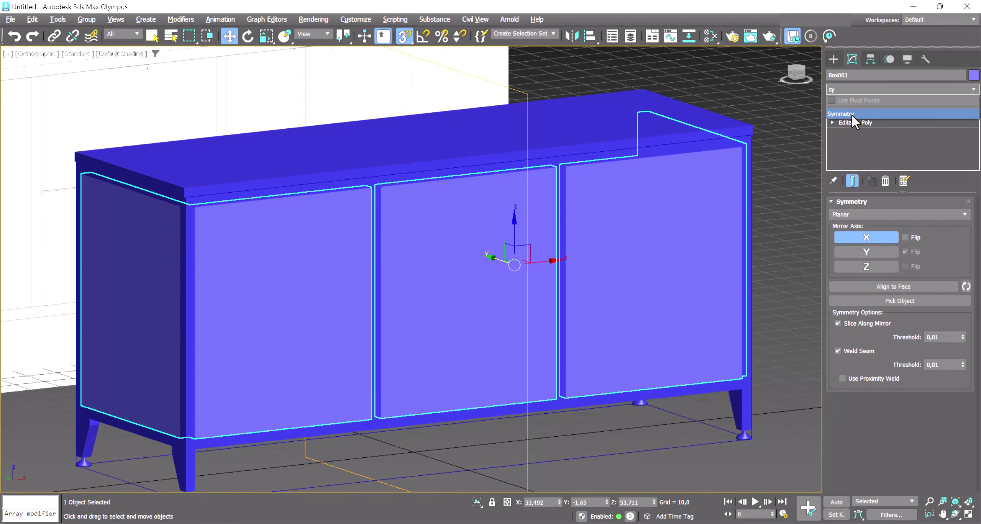
Set the new Symmetry to mirror along Y with Flip, resetting its offset to 0
left_click(844, 103)
left_click(866, 252)
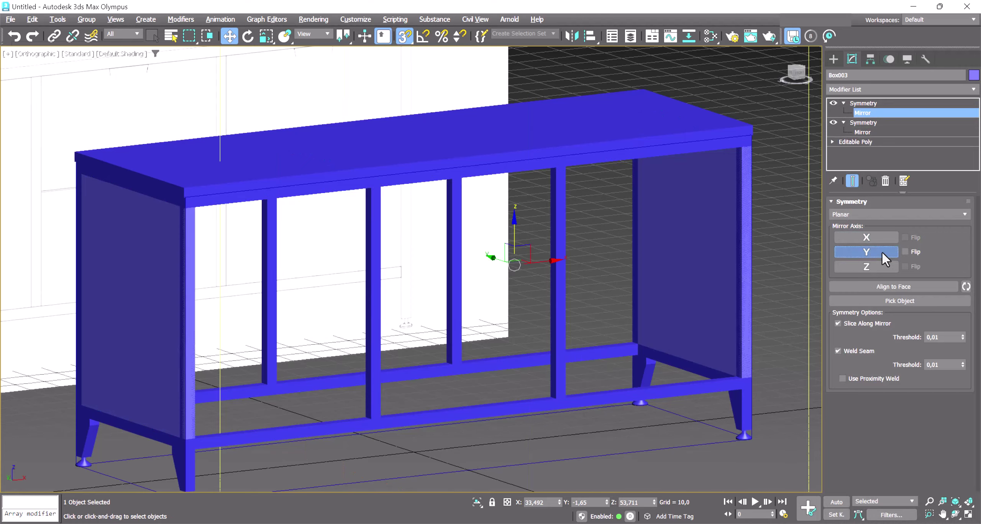
left_click(905, 252)
mouse_move(744, 307)
middle_mouse_down("alt")
mouse_move(615, 337)
mouse_move(670, 447)
middle_mouse_up("alt")
right_click(608, 503)
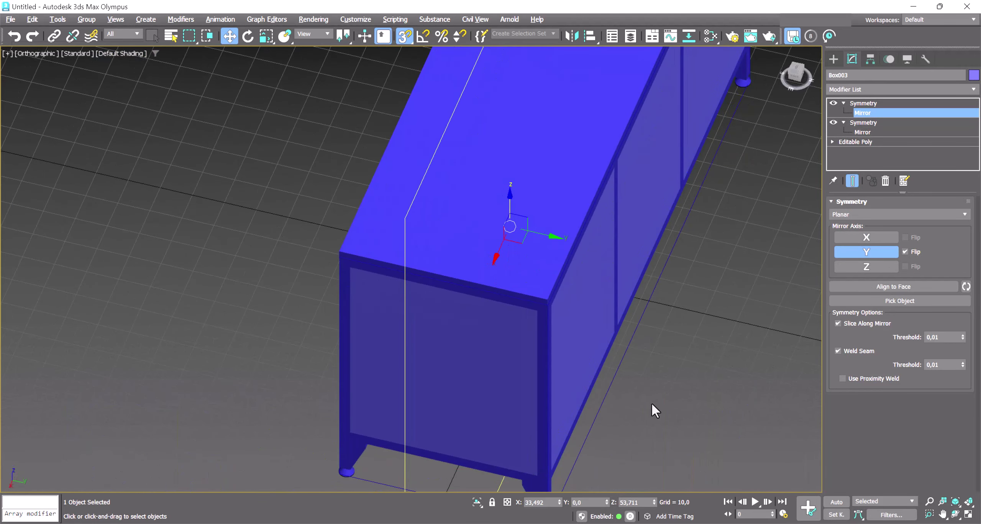
mouse_move(674, 412)
middle_mouse_down("alt")
mouse_move(715, 383)
mouse_move(687, 383)
middle_mouse_up("alt")
key("p")
mouse_move(573, 374)
middle_mouse_down("alt")
mouse_move(628, 394)
mouse_move(723, 357)
mouse_move(696, 362)
mouse_move(709, 357)
middle_mouse_up("alt")
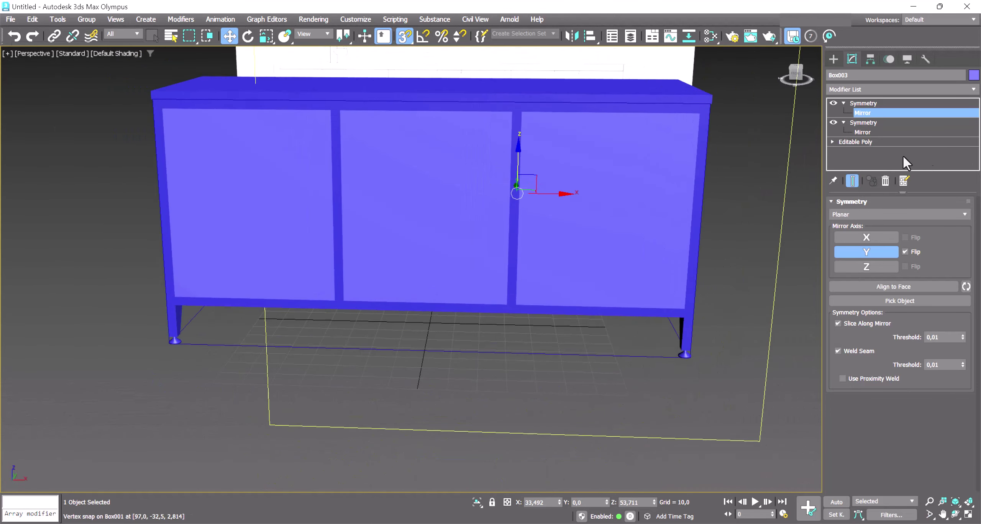
left_click(871, 140)
left_click(864, 142)
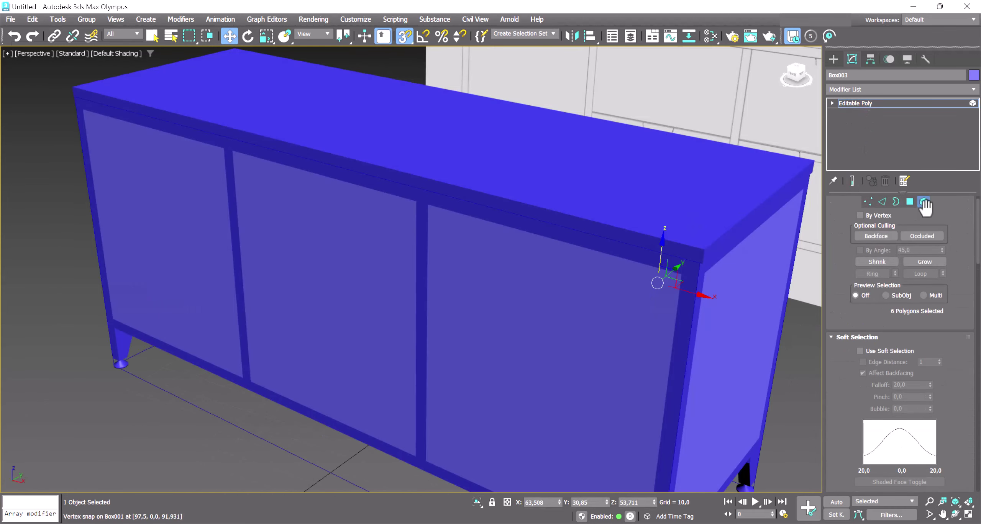
Hide the cabinet shell and make the door panels see-through with Alt+X
left_click(674, 208)
right_click(674, 207)
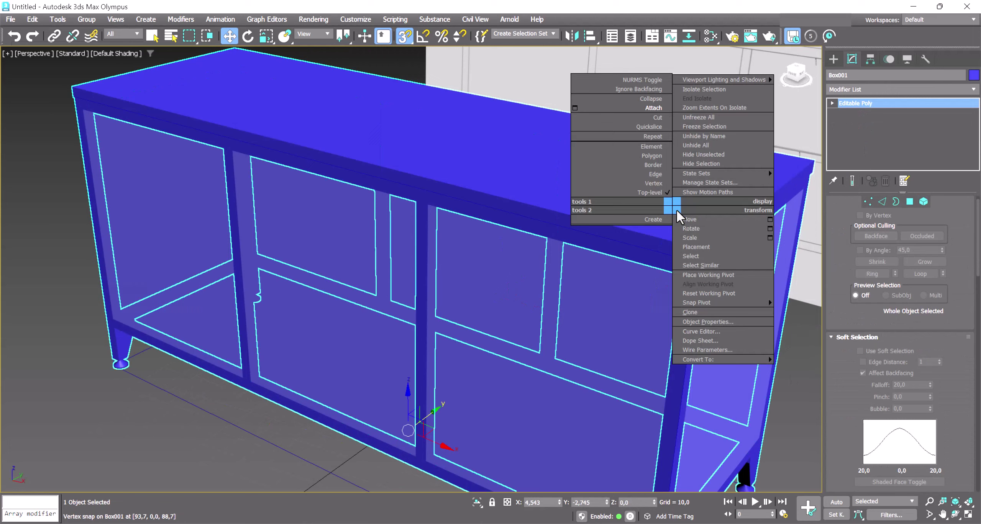
left_click(709, 164)
left_click(639, 281)
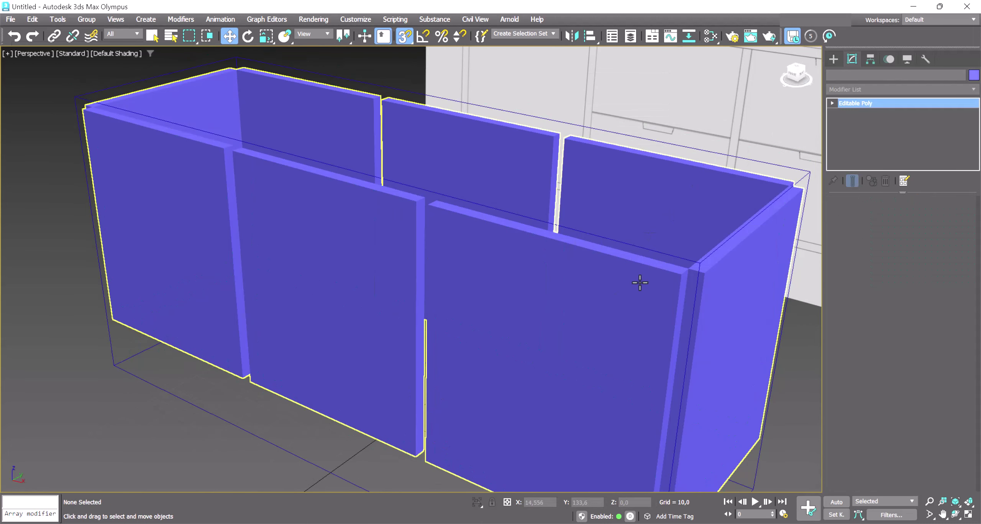
key("alt+x")
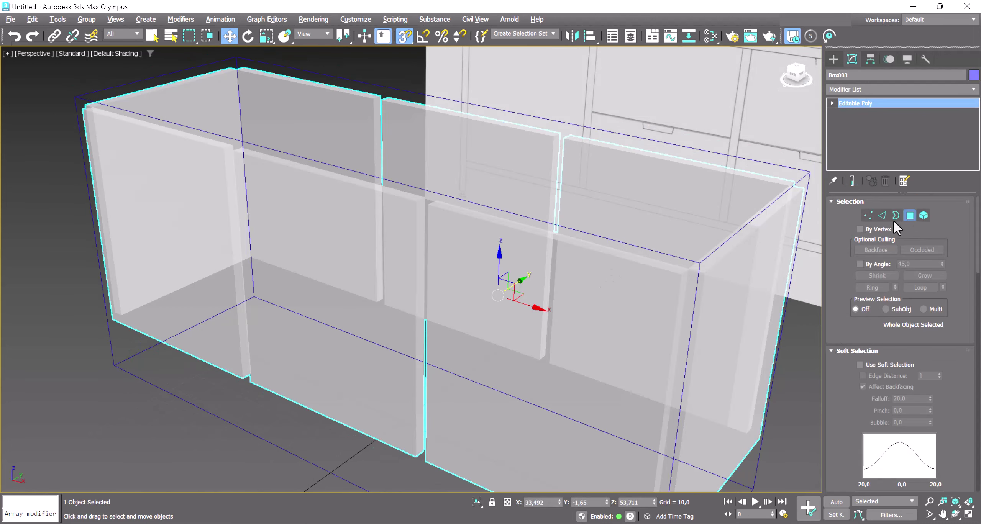
Select three top faces of the panels and move them down in the Front view
left_click(643, 261)
left_click(547, 236)
left_click(396, 196, "ctrl")
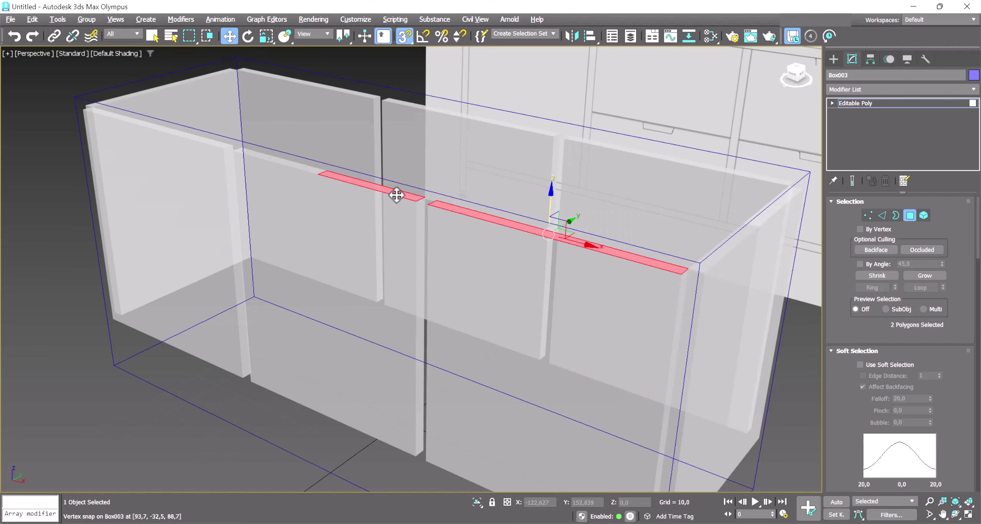
left_click(318, 168, "ctrl")
key("f")
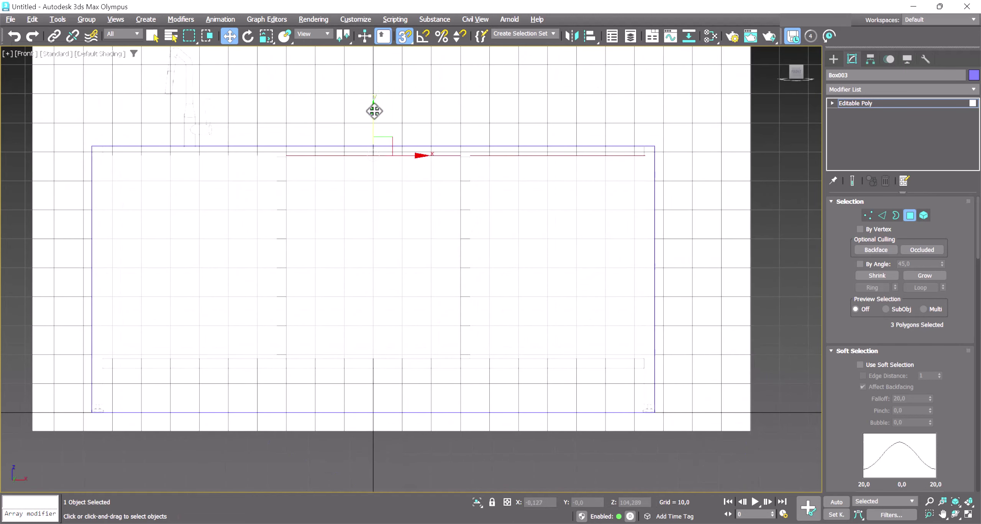
left_click_drag(374, 111, 379, 214)
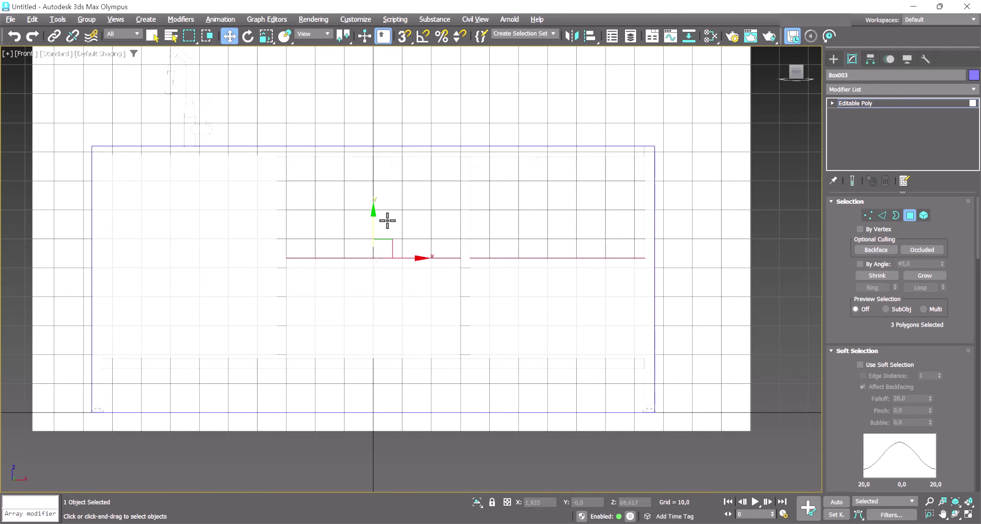
Back in Perspective, select the narrow top face of the low panel
key("p")
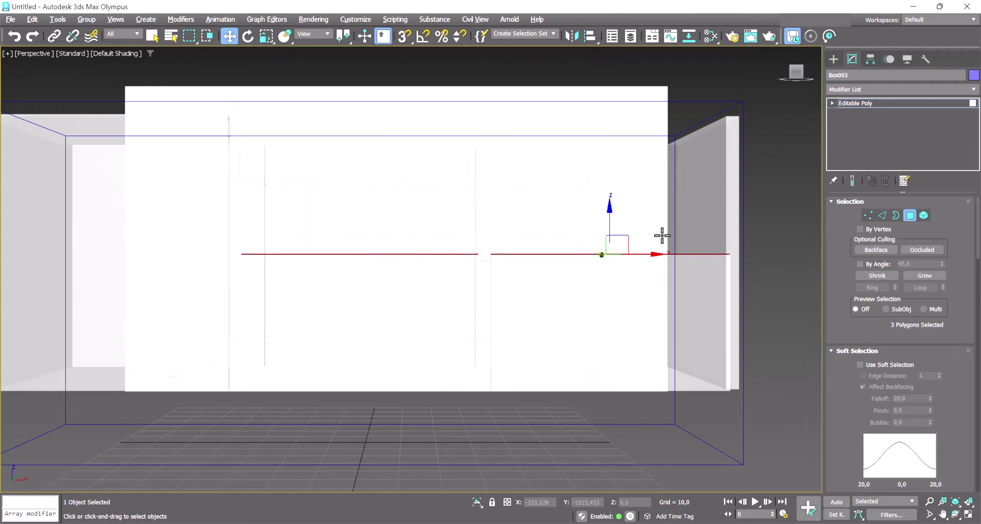
middle_click_drag(662, 236, 689, 181, "alt")
left_click(689, 179)
Detach the low panel's narrow top face as a separate object named Object001
left_click(537, 193)
left_click_drag(889, 477, 889, 408)
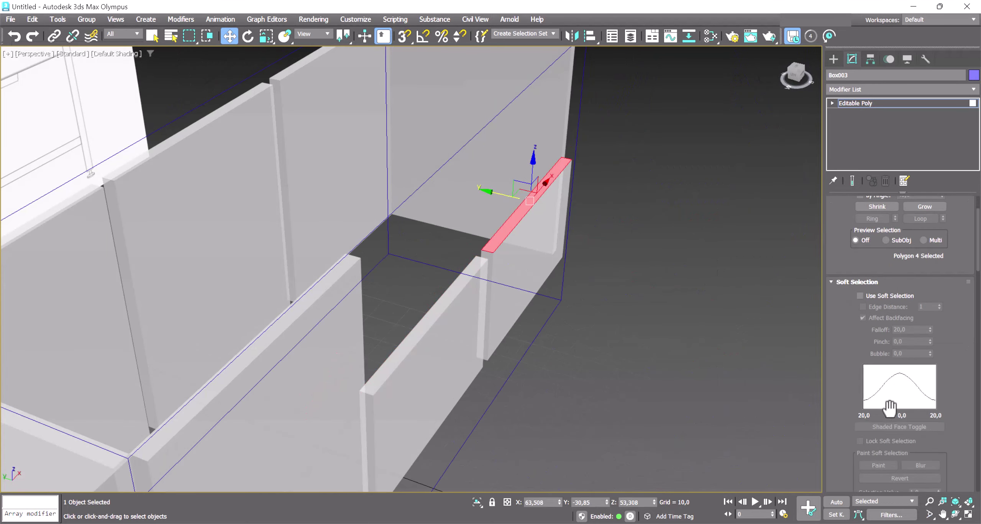
scroll(898, 413, "down", 10)
scroll(900, 415, "up", 3)
scroll(900, 415, "up", 3)
scroll(900, 414, "up", 3)
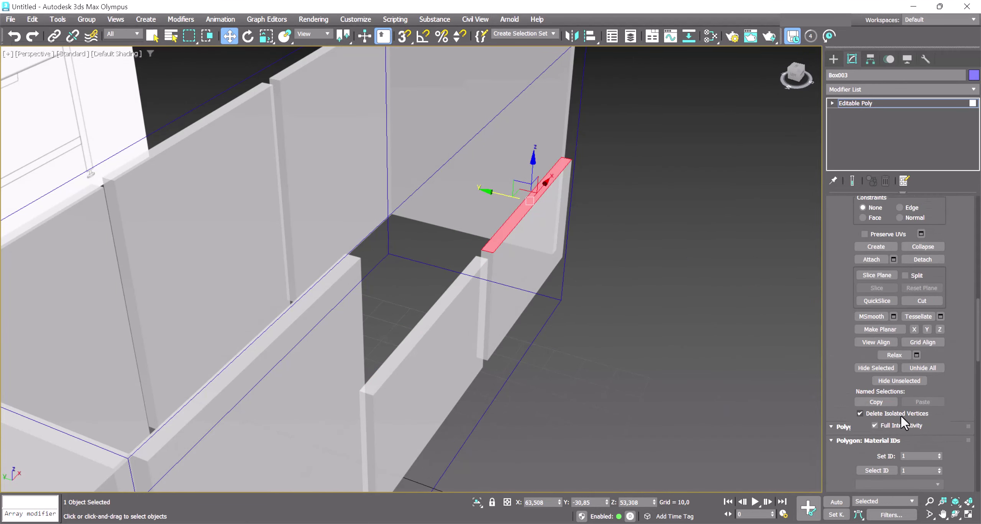
scroll(900, 415, "up", 3)
left_click(924, 287)
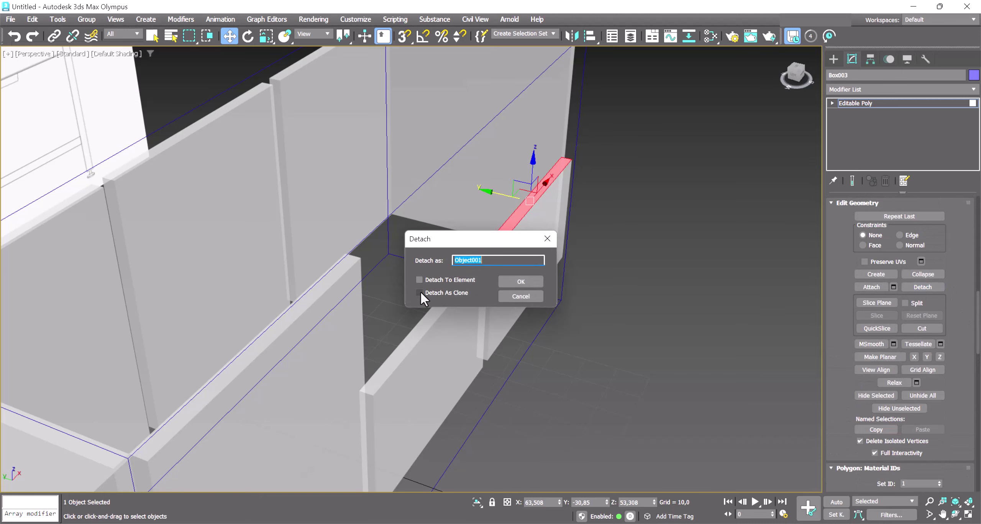
left_click(521, 282)
Exit sub-object mode, select Object001 and enter its Polygon mode
scroll(922, 271, "up", 3)
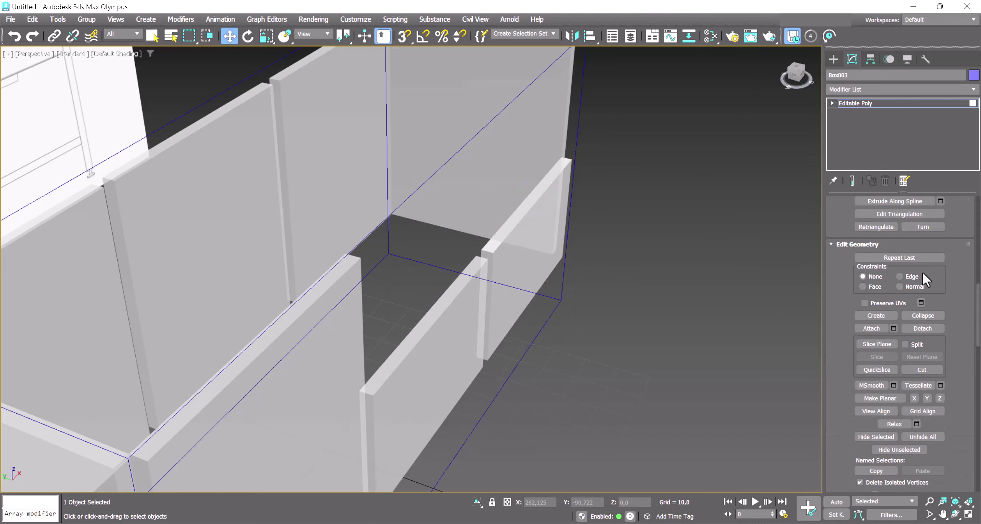
key("4")
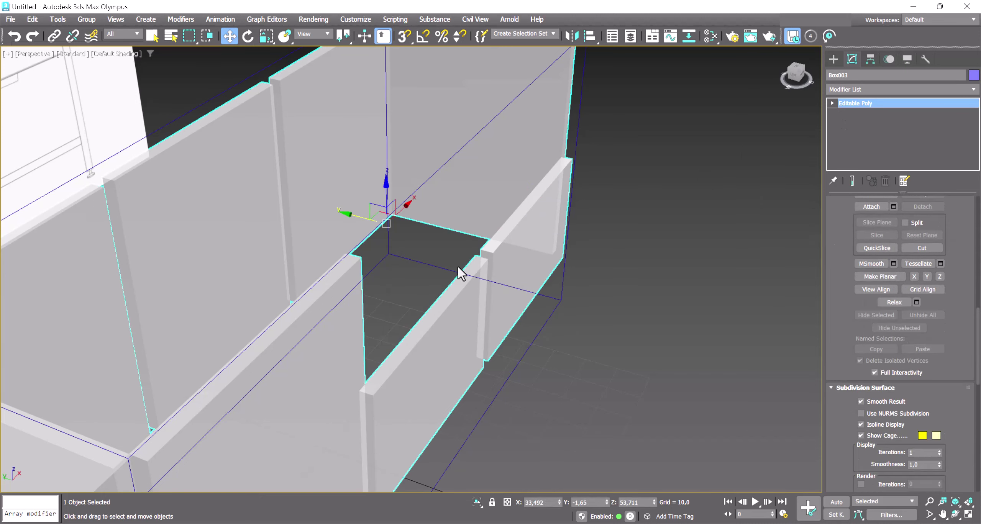
left_click(509, 226)
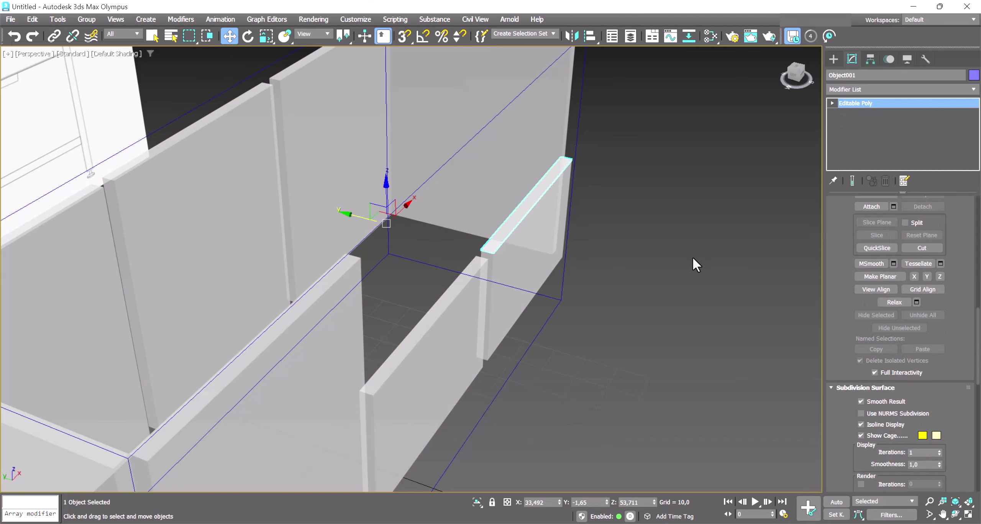
scroll(908, 390, "up", 2)
scroll(888, 389, "up", 3)
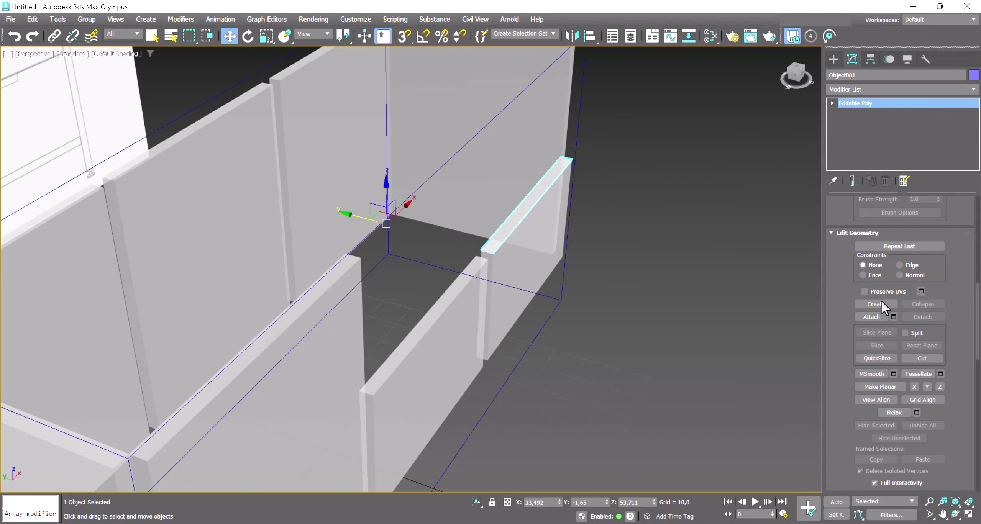
scroll(907, 413, "up", 4)
left_click(910, 215)
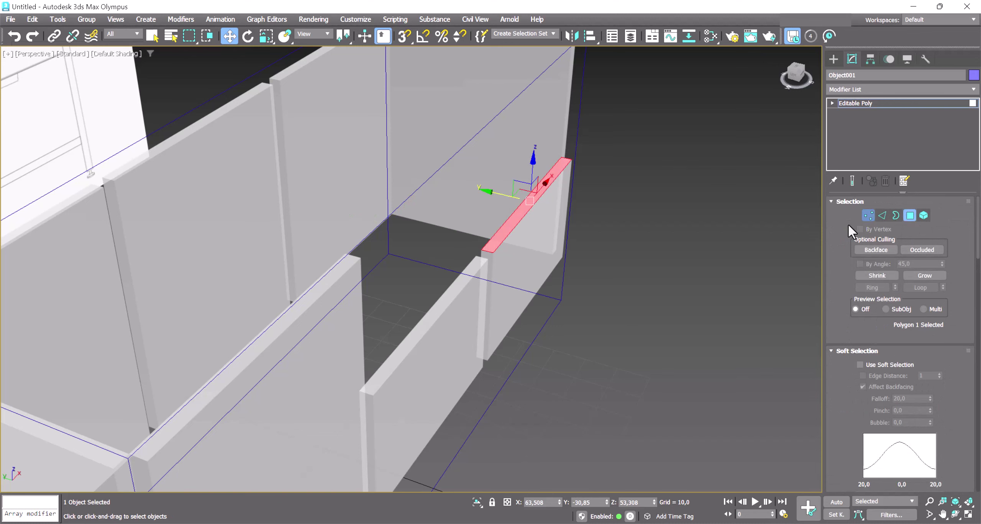
Shorten Object001 by scaling its four vertices along X in the Front view
key("1")
key("f")
scroll(588, 226, "up", 2)
scroll(590, 228, "up", 2)
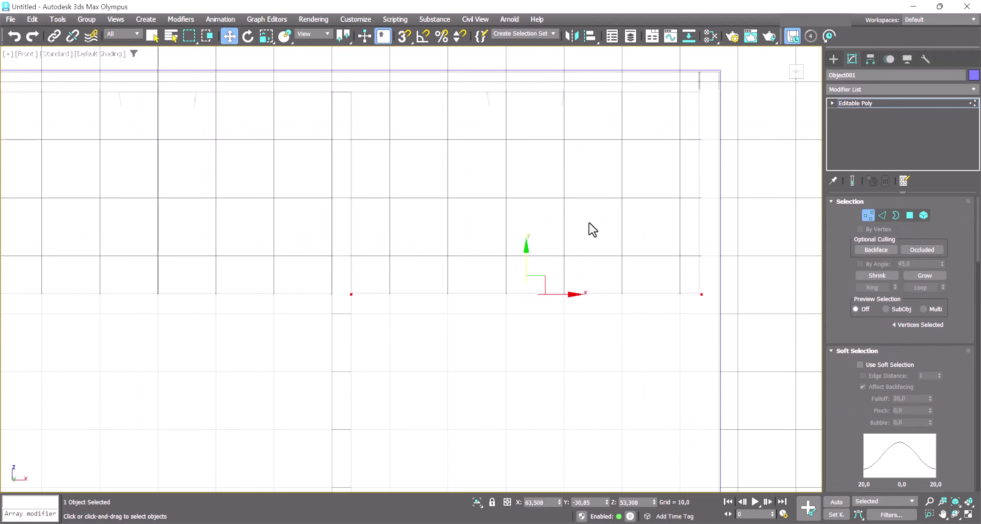
key("r")
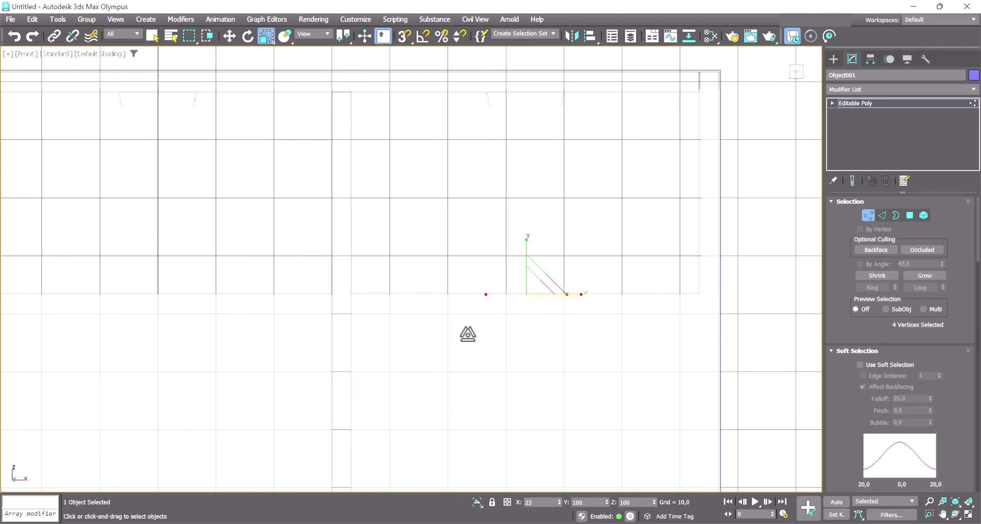
key("p")
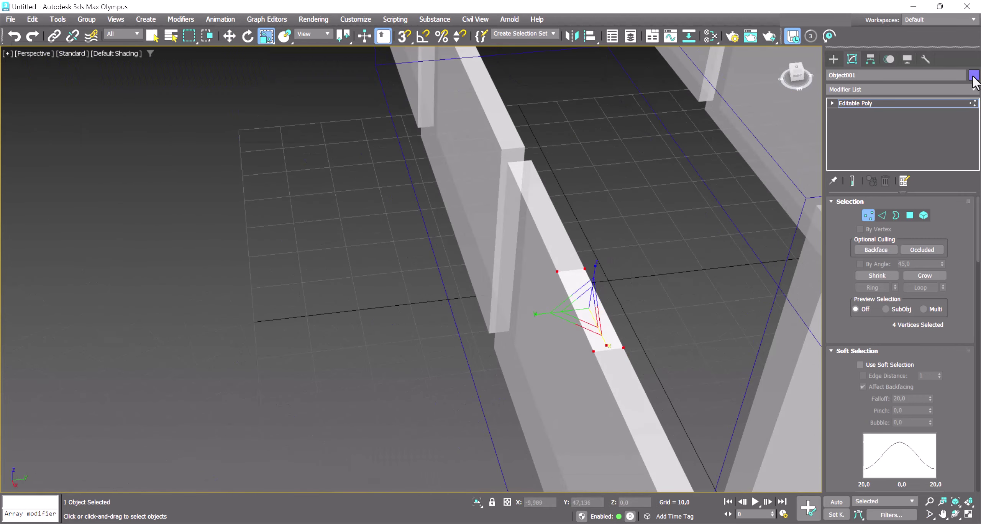
Give Object001 a light lavender object colour matching the door panels
left_click(974, 76)
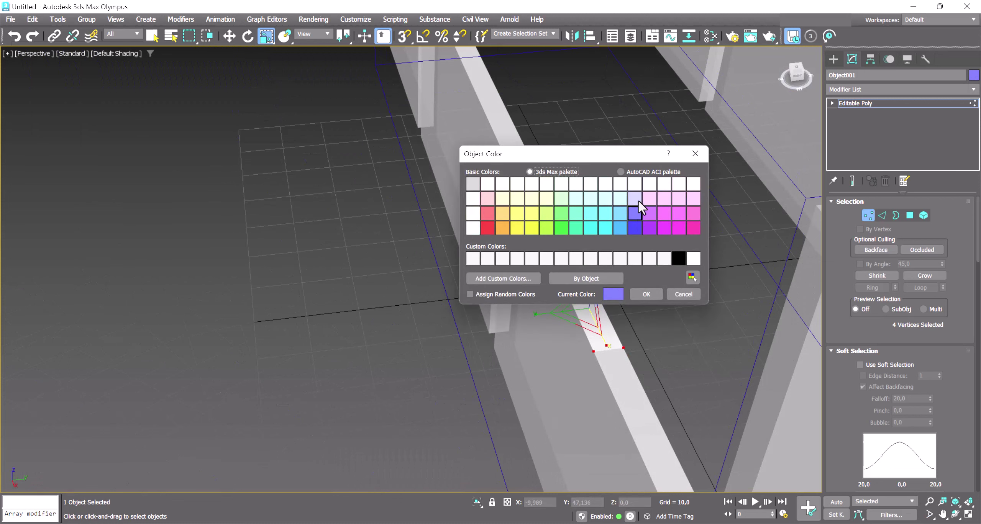
left_click(648, 290)
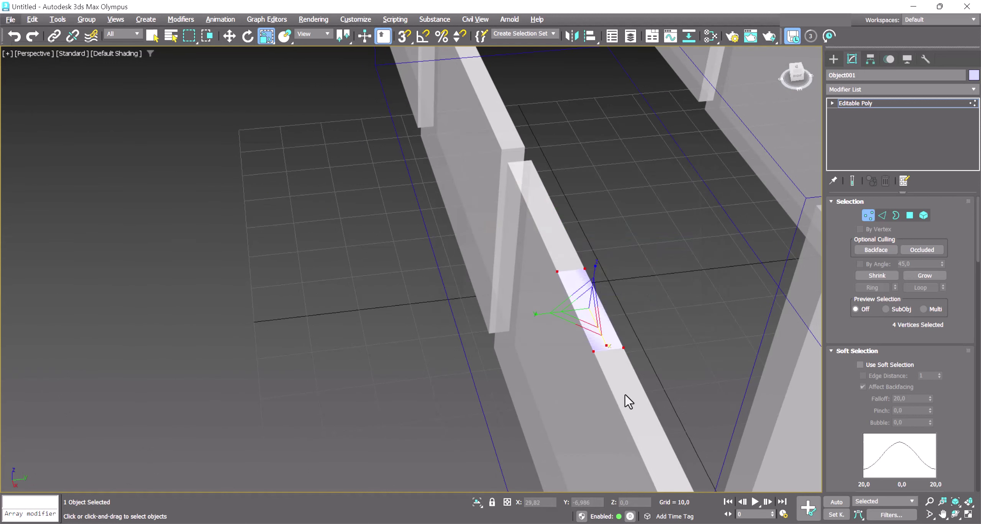
left_click(882, 215)
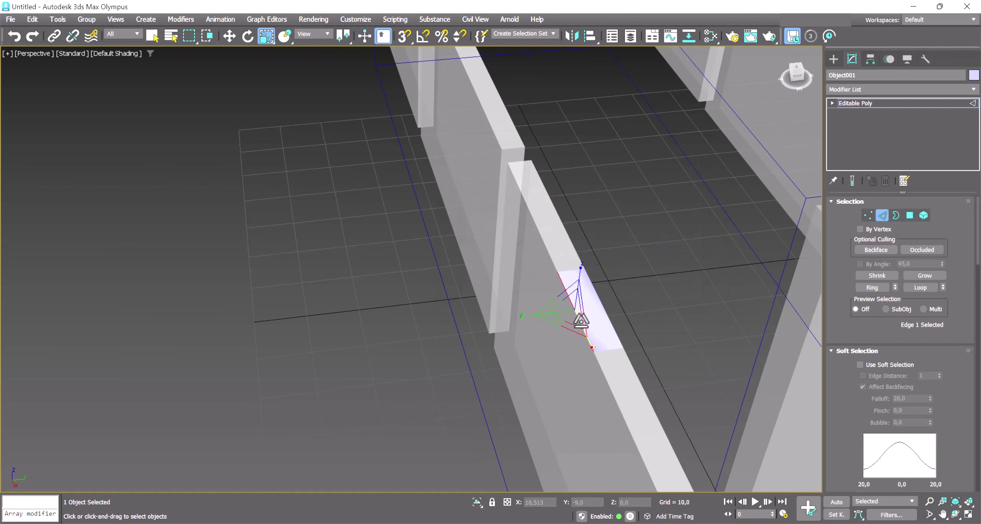
Shift-drag the strip's selected edge downward to extrude a new lip face
key("w")
key("u")
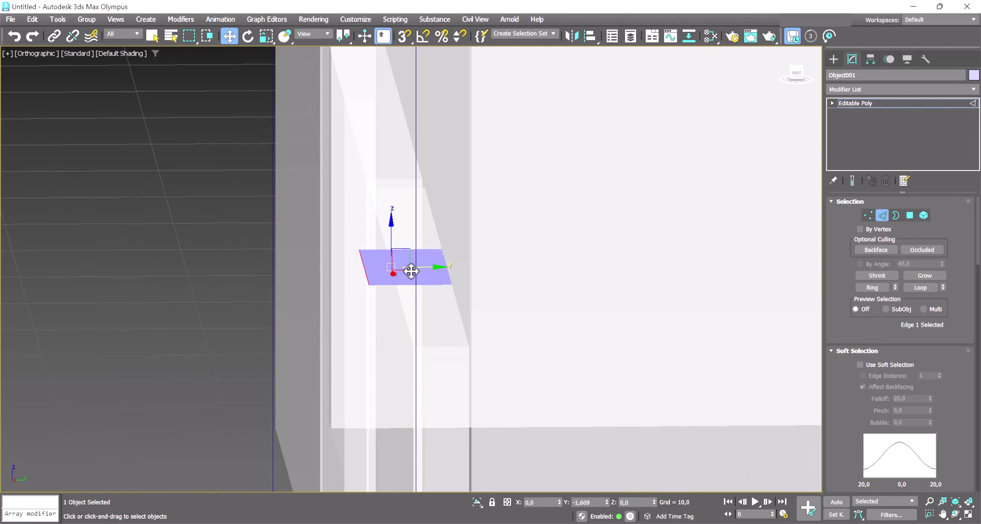
mouse_move(416, 308)
middle_mouse_down("alt")
mouse_move(407, 300)
mouse_move(417, 305)
middle_mouse_up("alt")
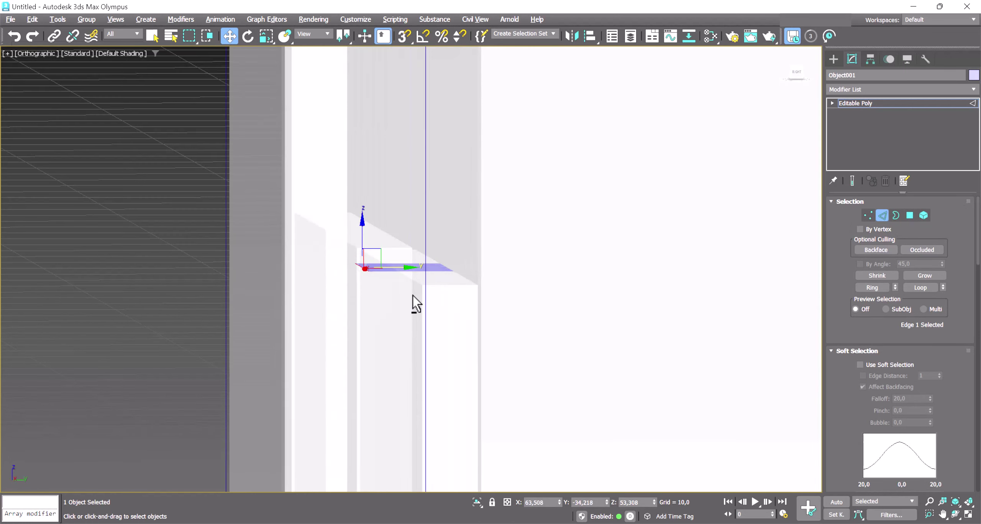
left_click_drag(363, 223, 362, 241, "shift")
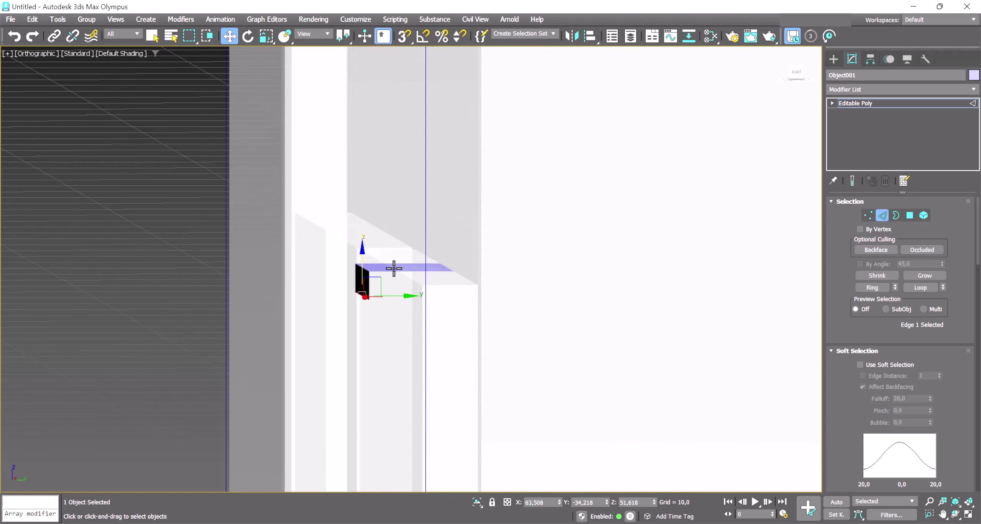
middle_click_drag(351, 237, 361, 244, "alt")
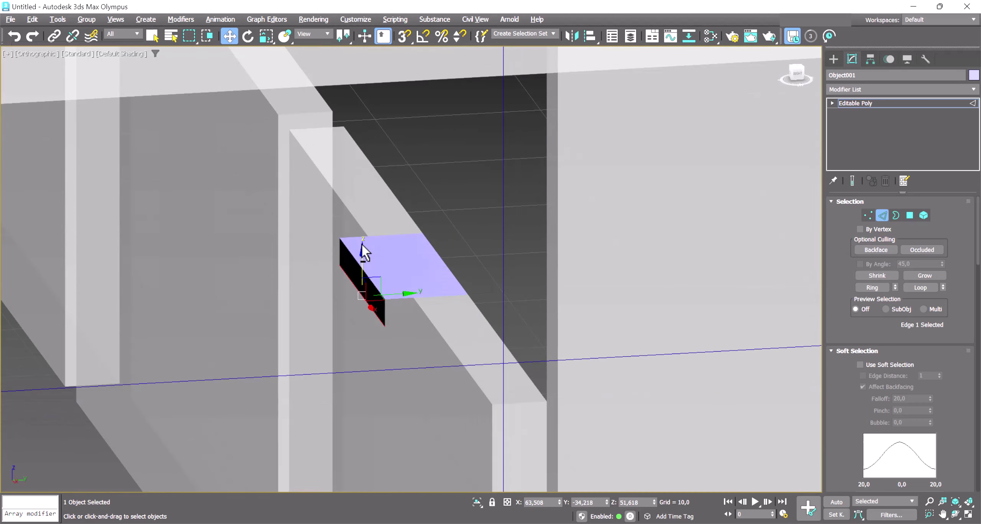
Chamfer the corner edge between strip and lip into a rounded, multi-segment corner of amount 0,763
right_click(356, 262)
left_click(255, 328)
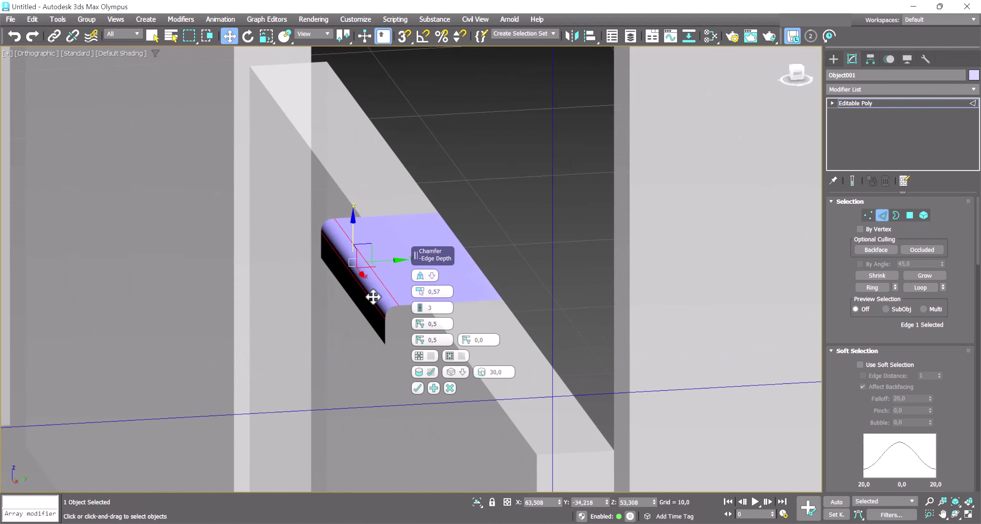
scroll(438, 307, "up", 3)
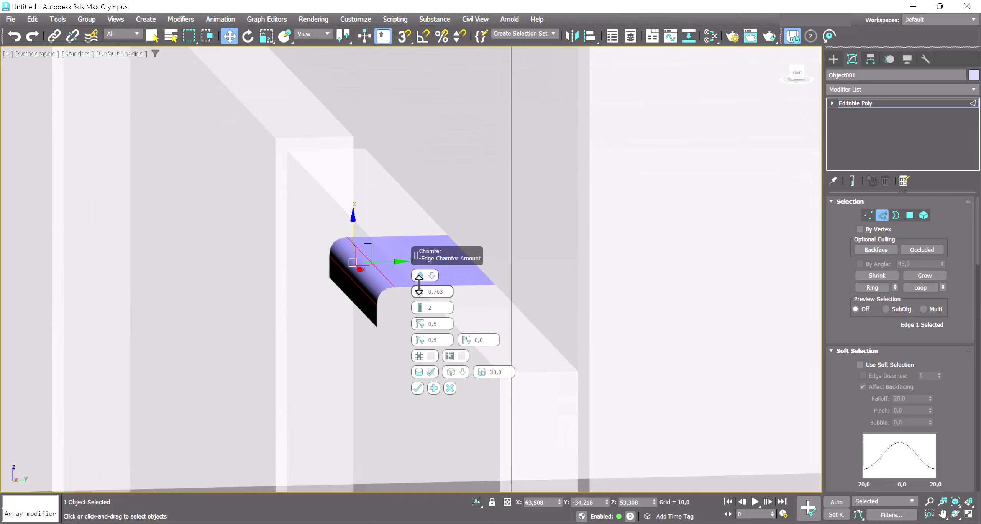
scroll(364, 328, "up", 2)
scroll(379, 340, "up", 3)
left_click(417, 389)
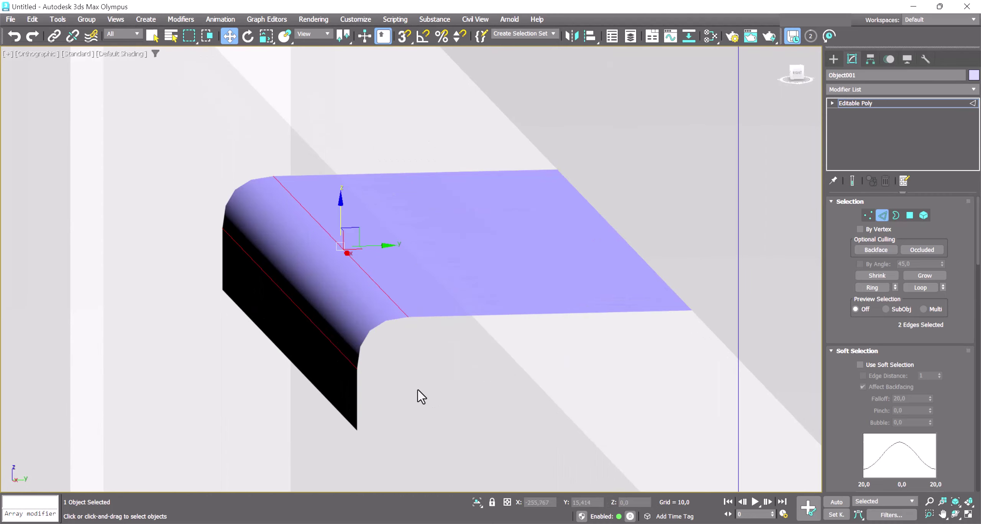
mouse_move(357, 326)
middle_mouse_down("alt")
mouse_move(480, 335)
mouse_move(467, 336)
middle_mouse_up("alt")
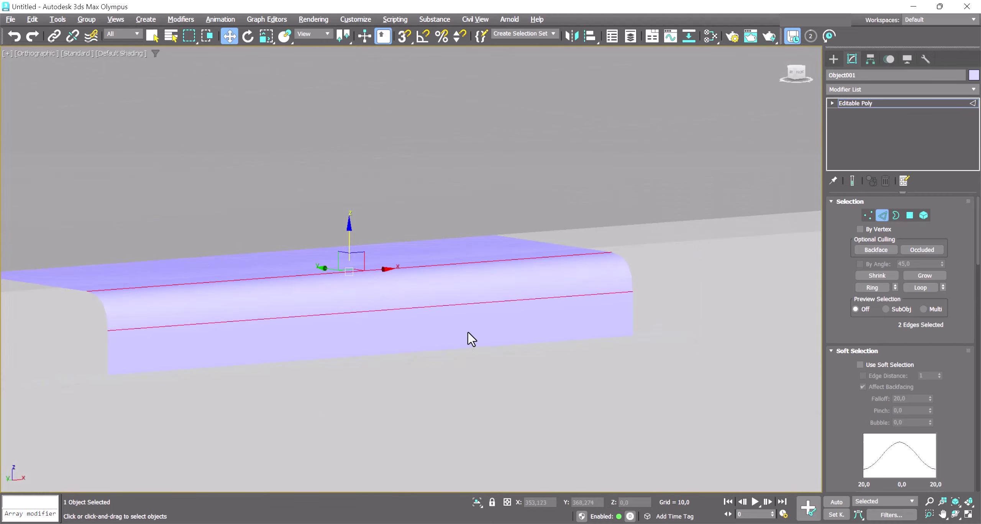
From the front view, lower the lip's bottom edge to deepen the lip, ready to scale it
key("f")
left_click(548, 304)
scroll(493, 301, "up", 3)
scroll(493, 300, "up", 2)
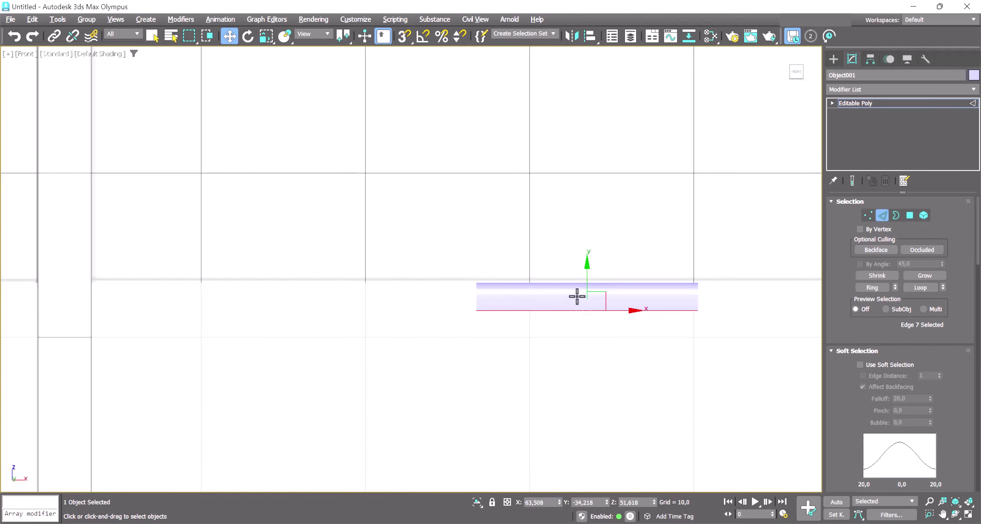
left_click_drag(588, 267, 587, 283)
key("r")
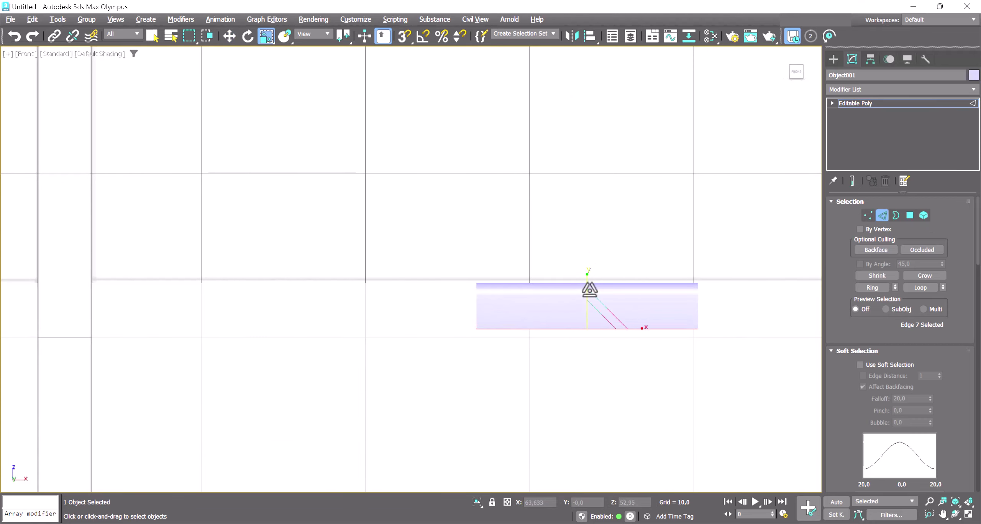
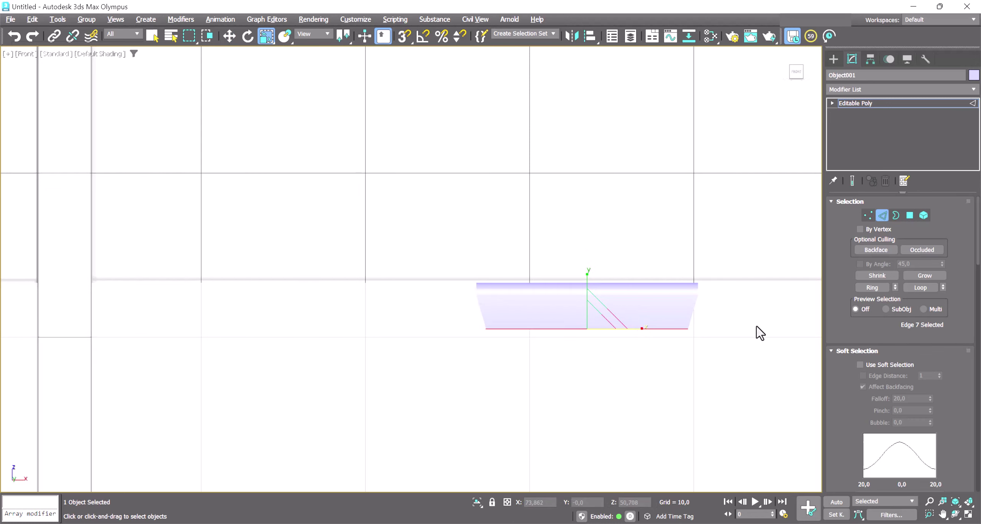
Give the handle profile a Shell modifier with Outer Amount 0 and Inner Amount 0,5
key("2")
mouse_move(642, 355)
middle_mouse_down("alt")
mouse_move(620, 357)
mouse_move(661, 359)
middle_mouse_up("alt")
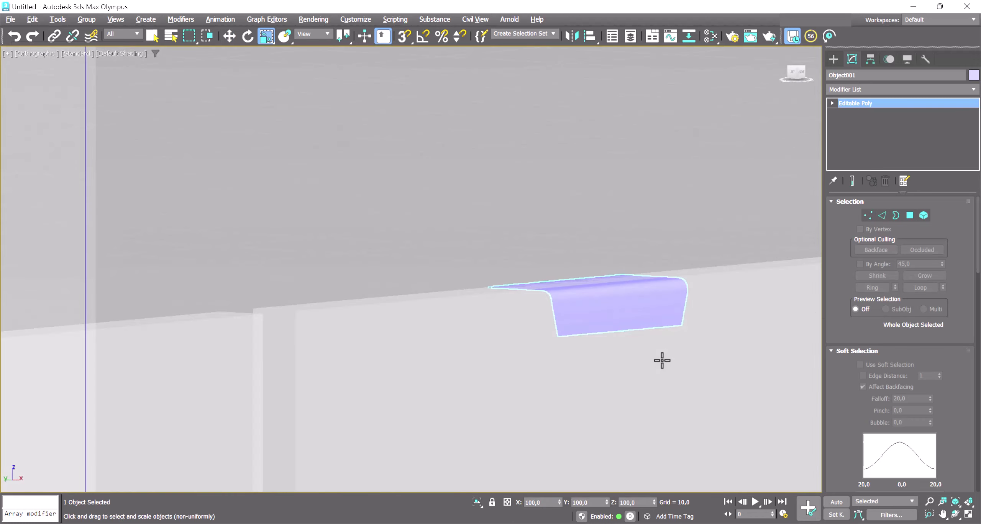
left_click(880, 91)
left_click(872, 116)
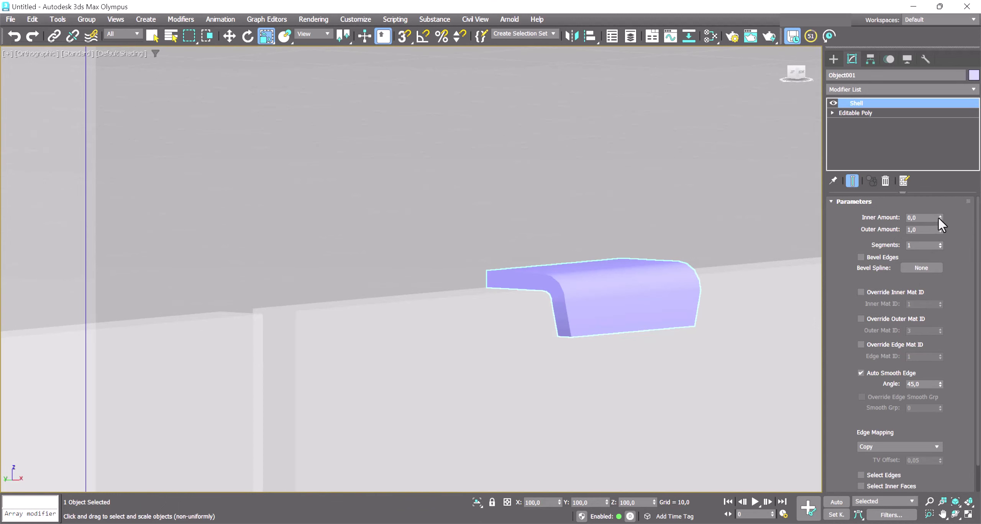
right_click(942, 229)
left_click_drag(940, 218, 940, 213)
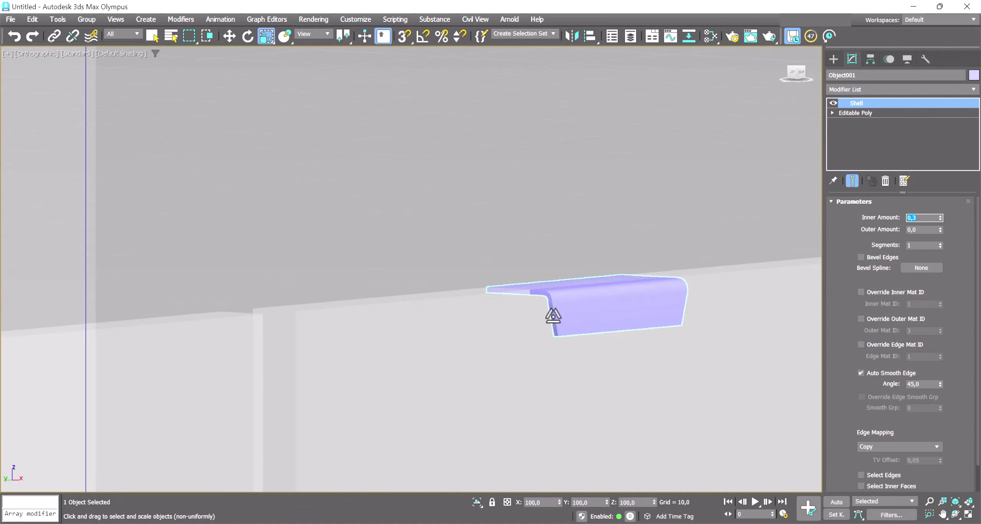
mouse_move(552, 317)
middle_mouse_down("alt")
mouse_move(529, 317)
mouse_move(624, 291)
middle_mouse_up("alt")
scroll(624, 291, "up", 2)
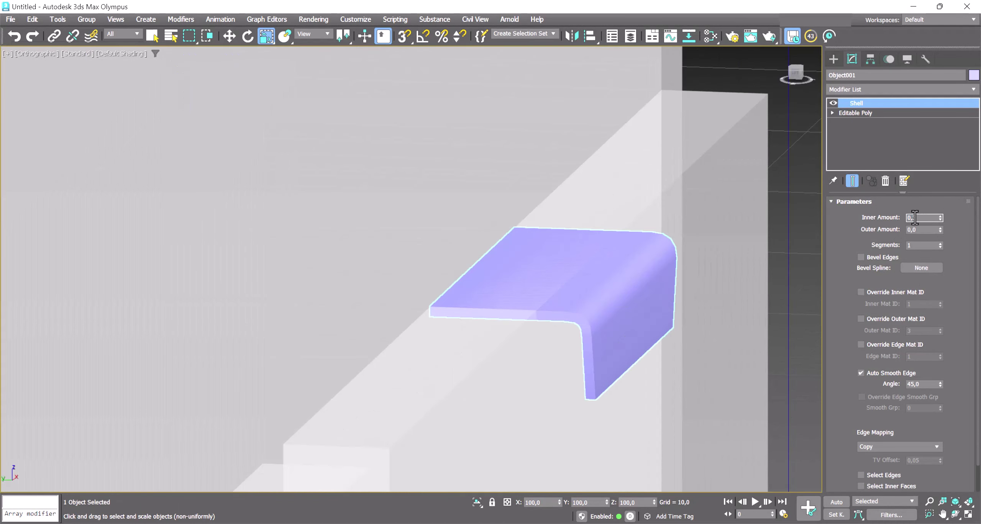
type("5")
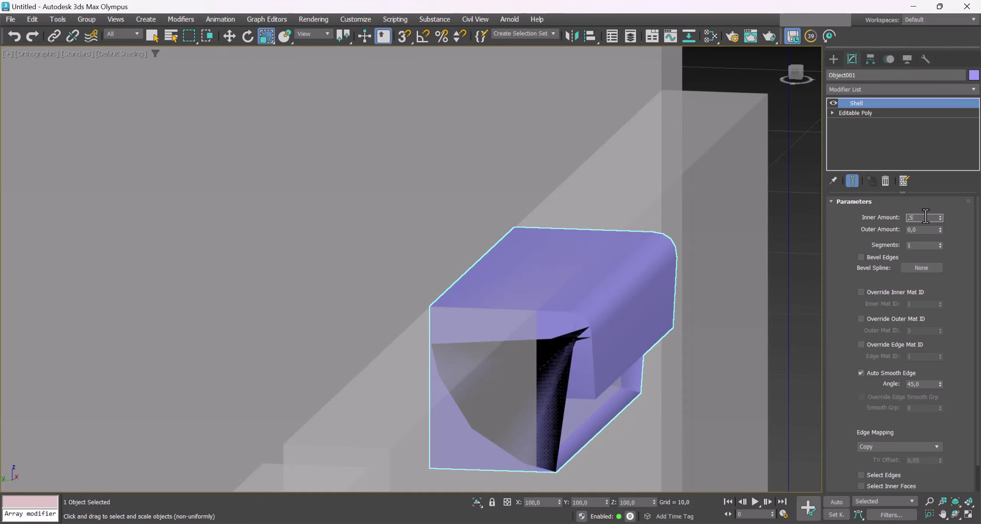
key("Return")
scroll(679, 283, "up", 2)
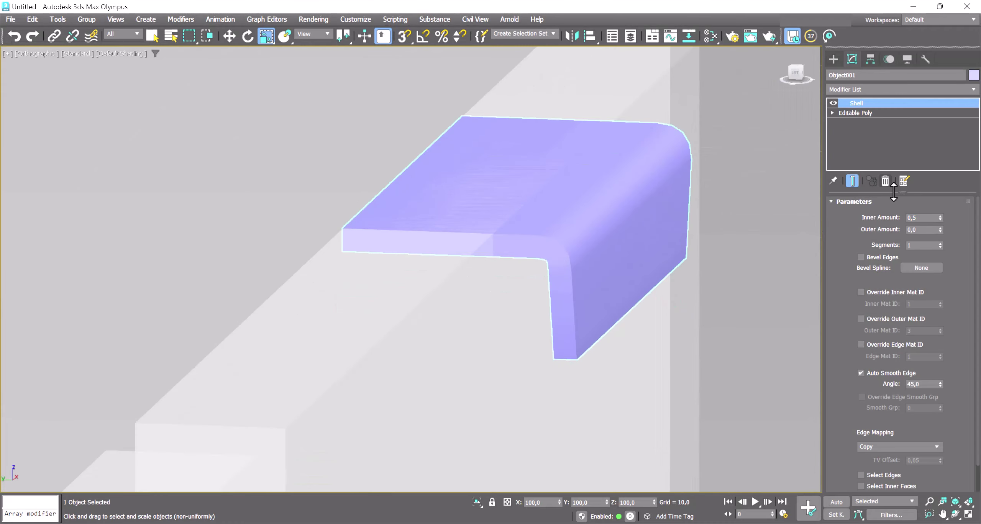
left_click(858, 112)
left_click(865, 90)
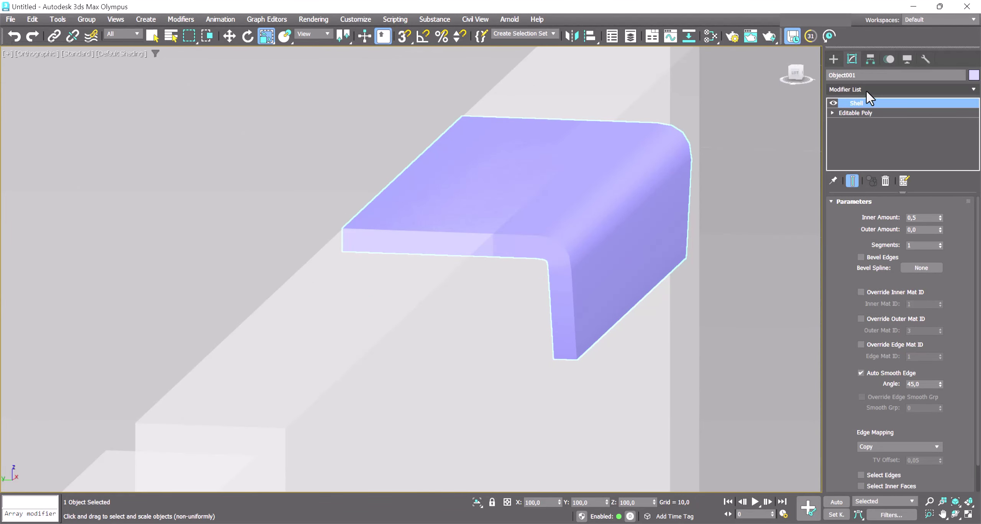
Add a Chamfer modifier with Amount 0,11 and enable Straighten Corners on the Shell
type("cha")
key("Return")
scroll(925, 353, "down", 5)
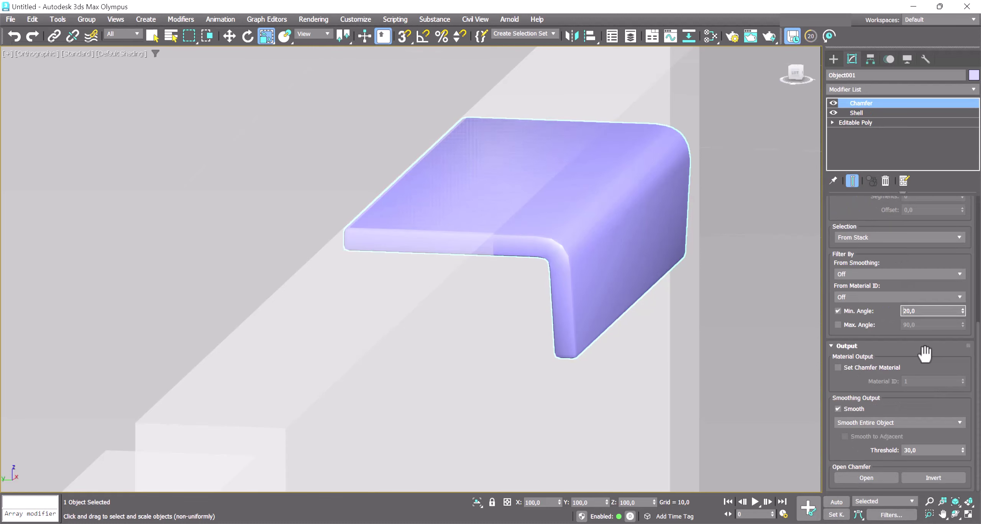
left_click(876, 112)
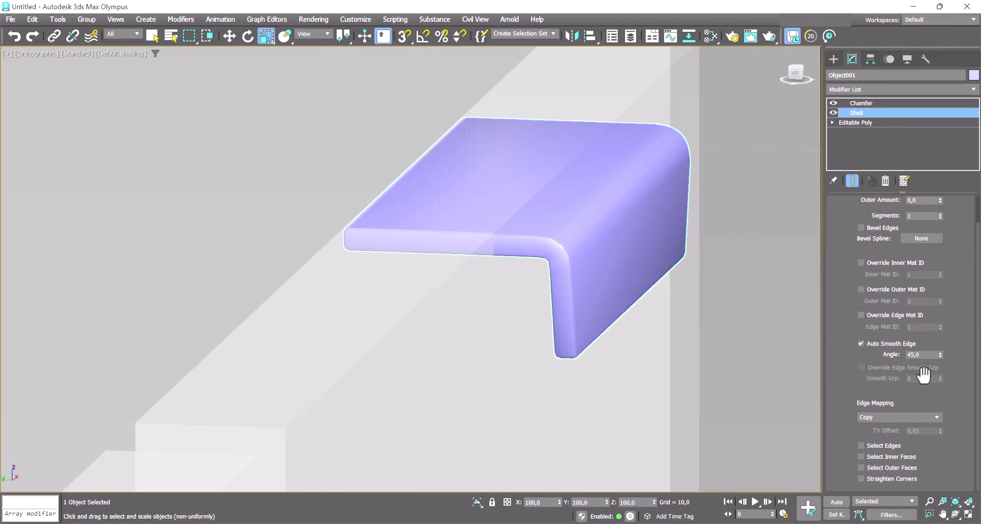
left_click(860, 479)
left_click(862, 103)
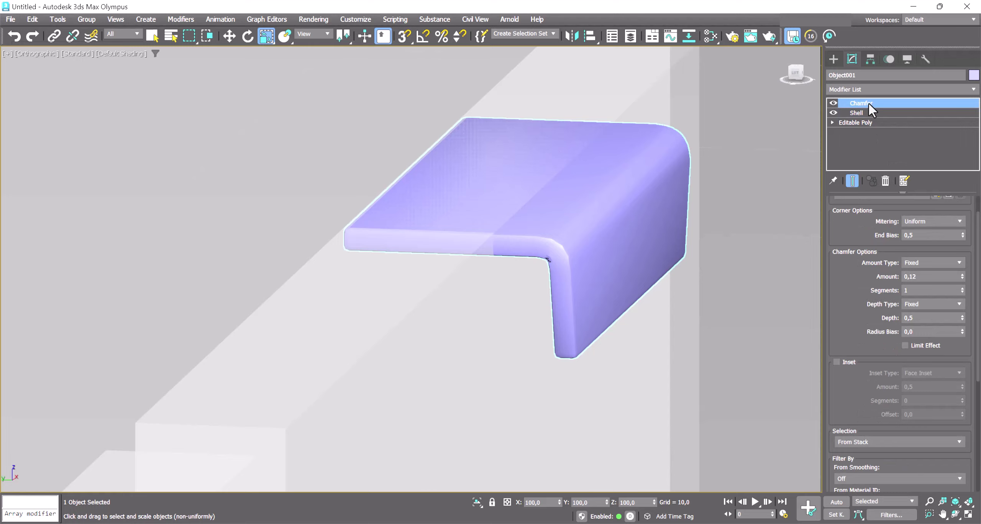
left_click(962, 279)
mouse_move(768, 328)
middle_mouse_down("alt")
mouse_move(617, 340)
mouse_move(662, 352)
mouse_move(749, 338)
middle_mouse_up("alt")
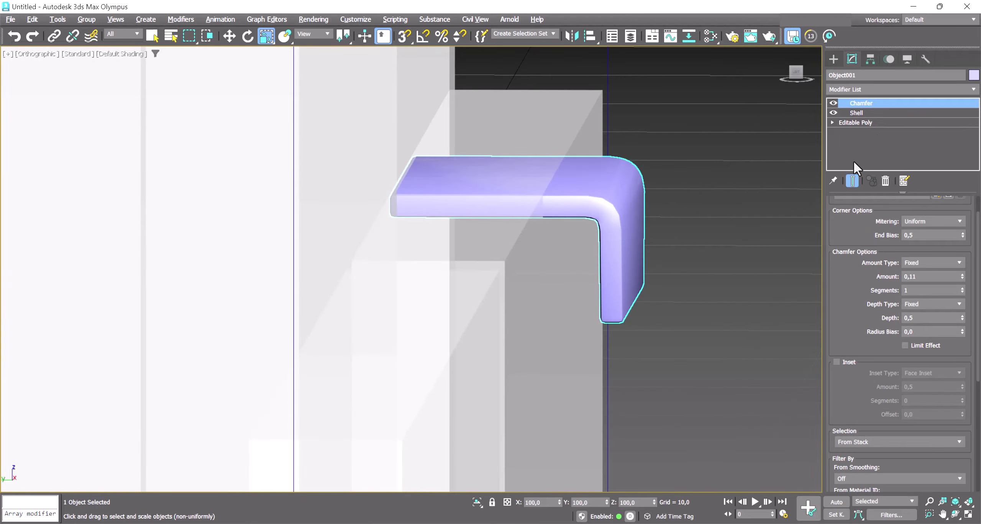
mouse_move(670, 219)
middle_mouse_down("alt")
mouse_move(657, 280)
mouse_move(635, 301)
mouse_move(651, 285)
middle_mouse_up("alt")
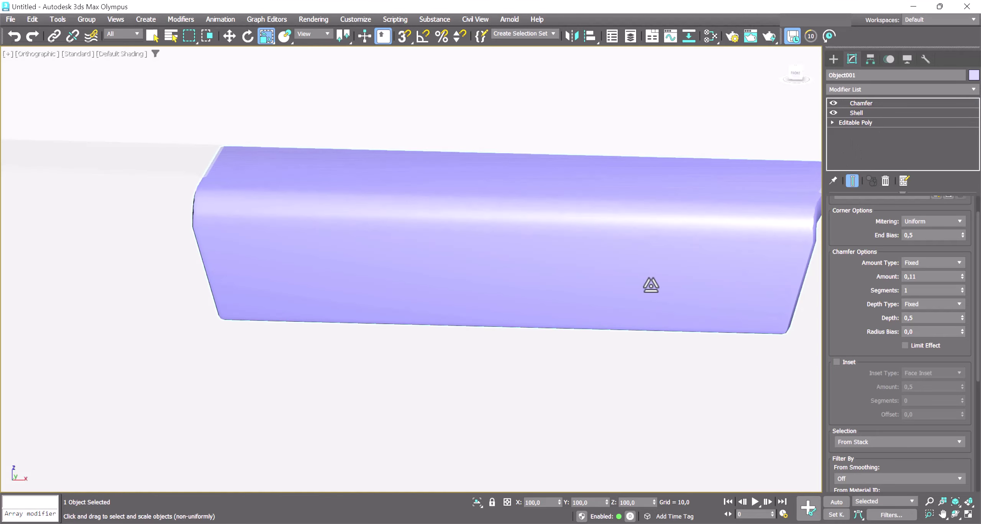
In Front view, centre the handle's pivot on the object with Affect Pivot Only
key("f")
key("w")
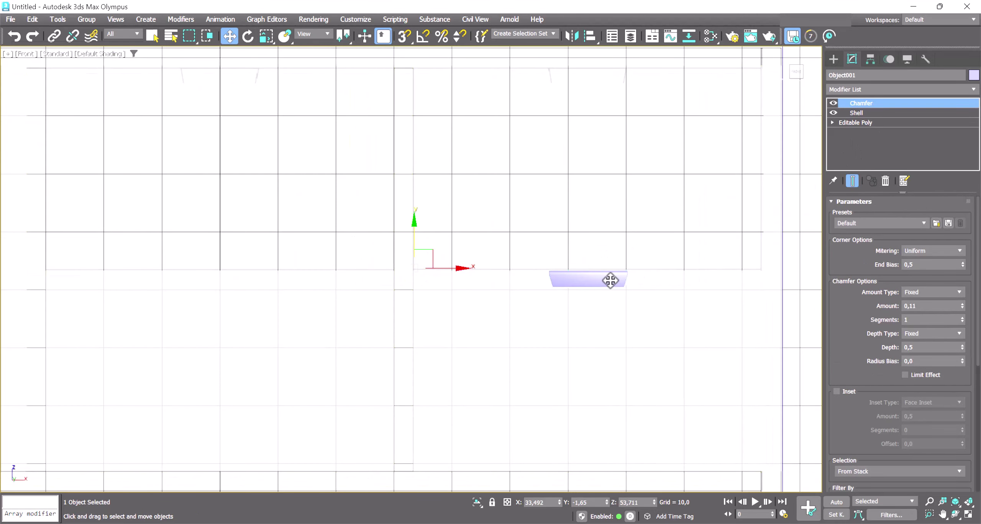
left_click(871, 59)
left_click(895, 135)
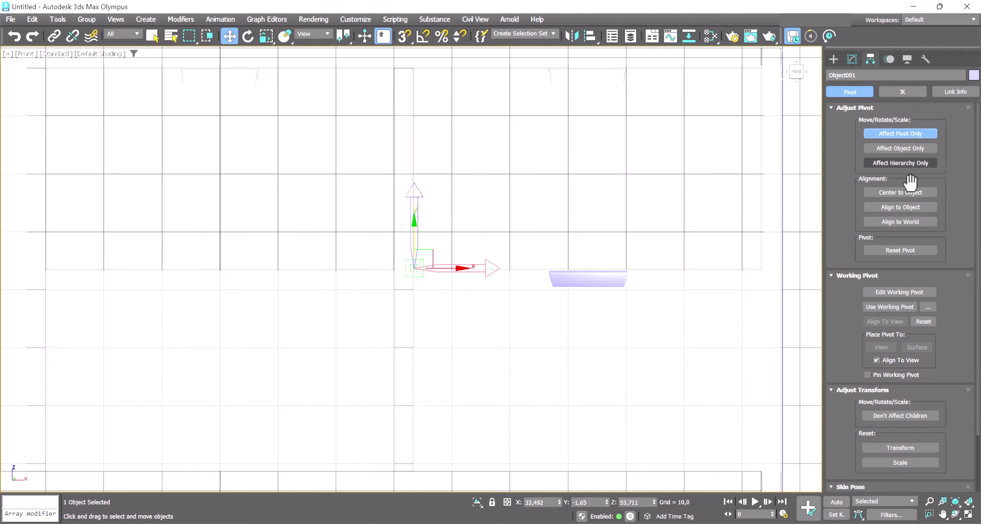
left_click(870, 192)
left_click(874, 132)
left_click(852, 58)
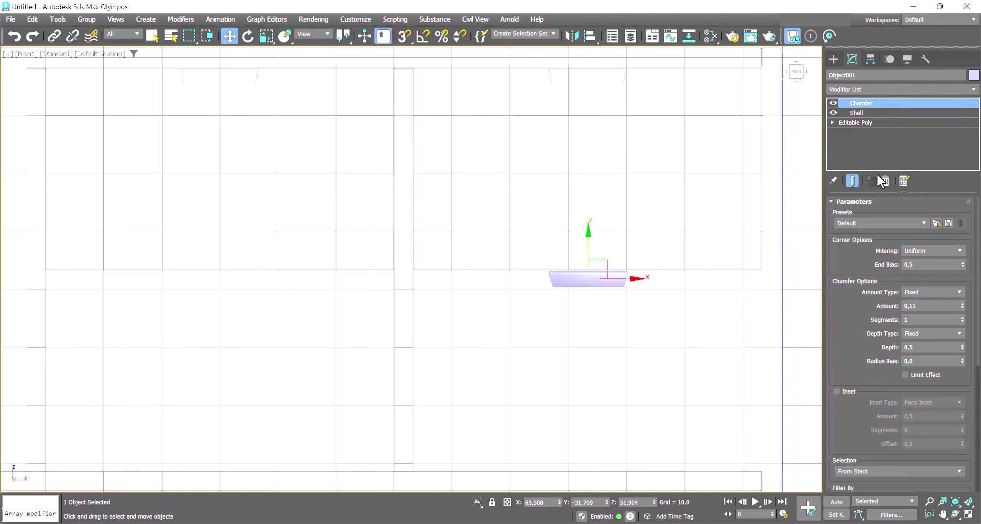
left_click(860, 120)
Shift-clone the handle as an instance onto the left drawer, then copy both handles up
mouse_move(634, 279)
middle_mouse_down()
mouse_move(464, 276)
mouse_move(648, 277)
middle_mouse_up()
left_click_drag(648, 277, 278, 292, "shift")
left_click(432, 247)
key("Return")
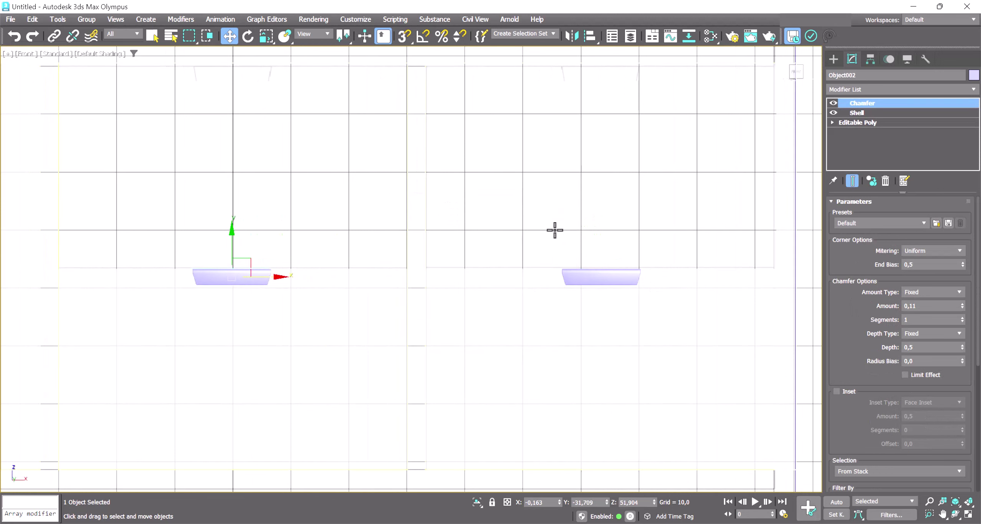
middle_click_drag(554, 230, 488, 289)
left_click(489, 333, "ctrl")
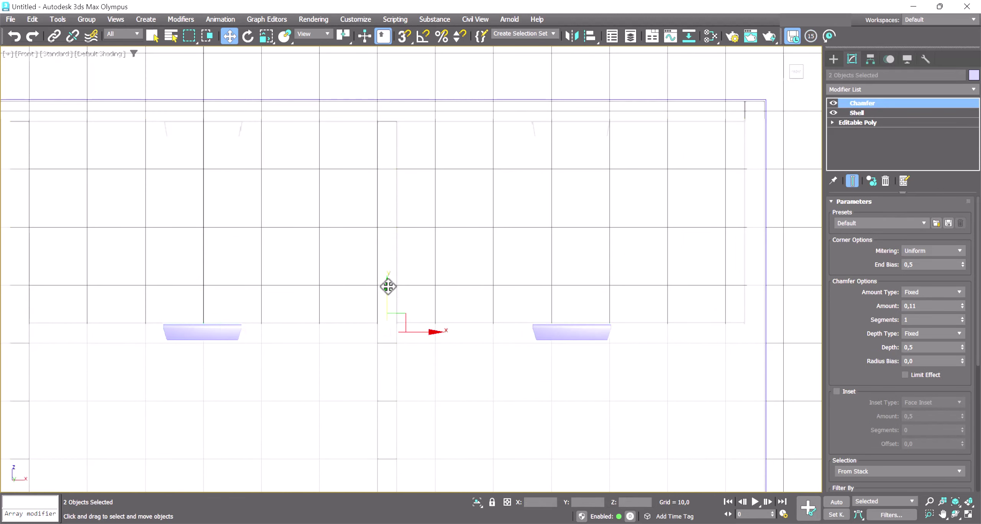
left_click_drag(388, 287, 393, 86, "shift")
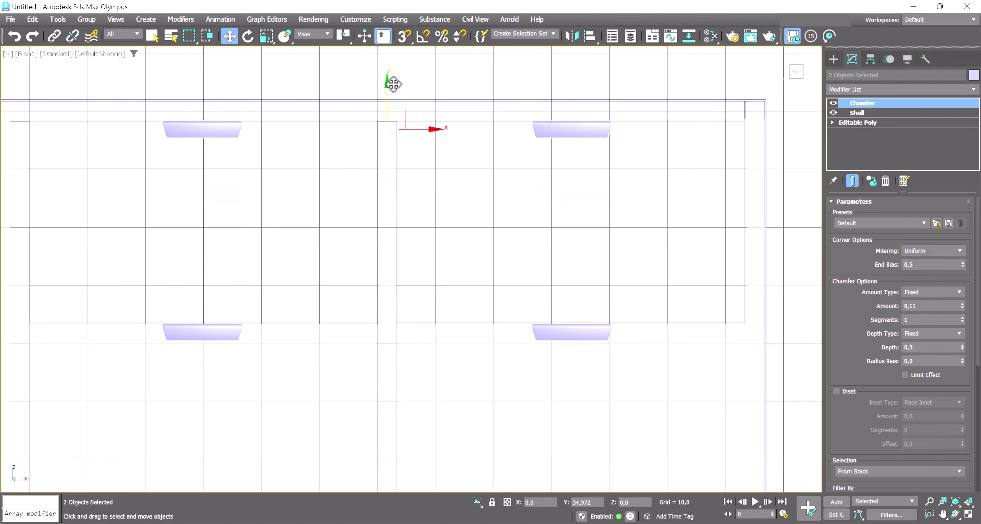
left_click_drag(393, 84, 393, 86, "shift")
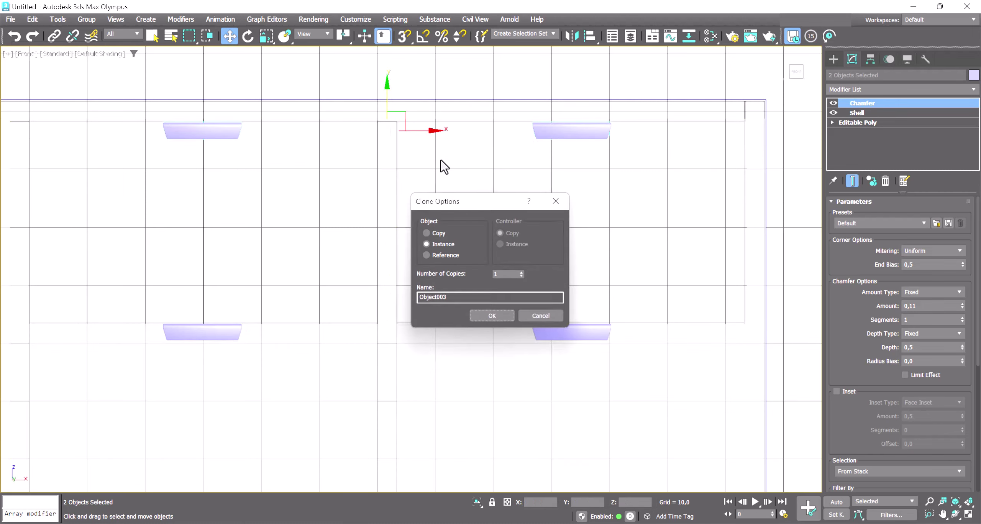
left_click(494, 322)
Clone the top-right handle onto the far-left front for five handles in total
scroll(543, 237, "down", 2)
middle_click_drag(543, 237, 584, 249)
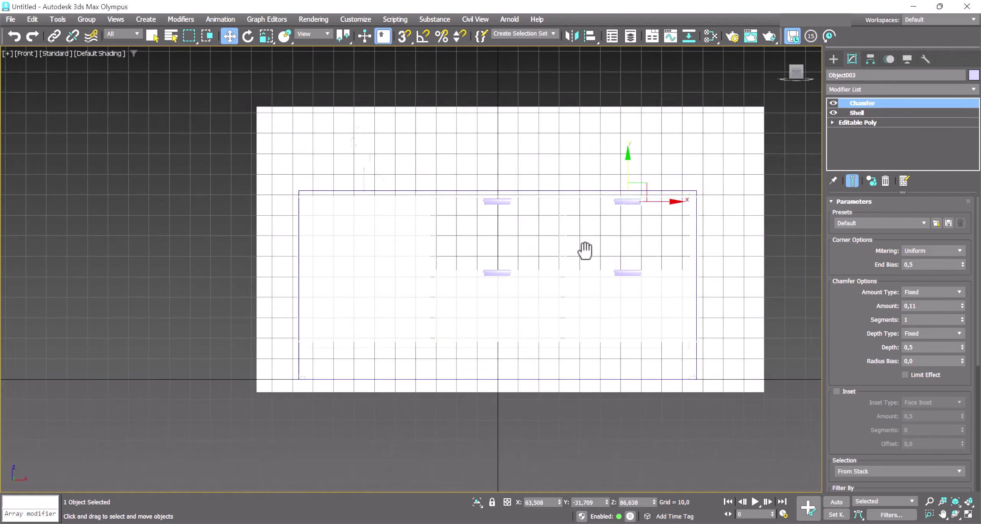
scroll(611, 215, "up", 2)
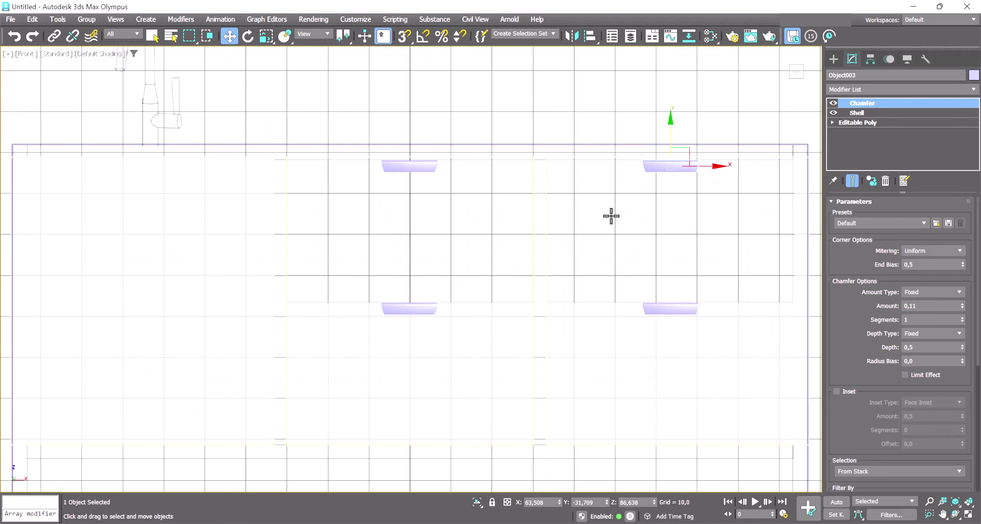
left_click_drag(714, 165, 194, 199, "shift")
left_click(483, 316)
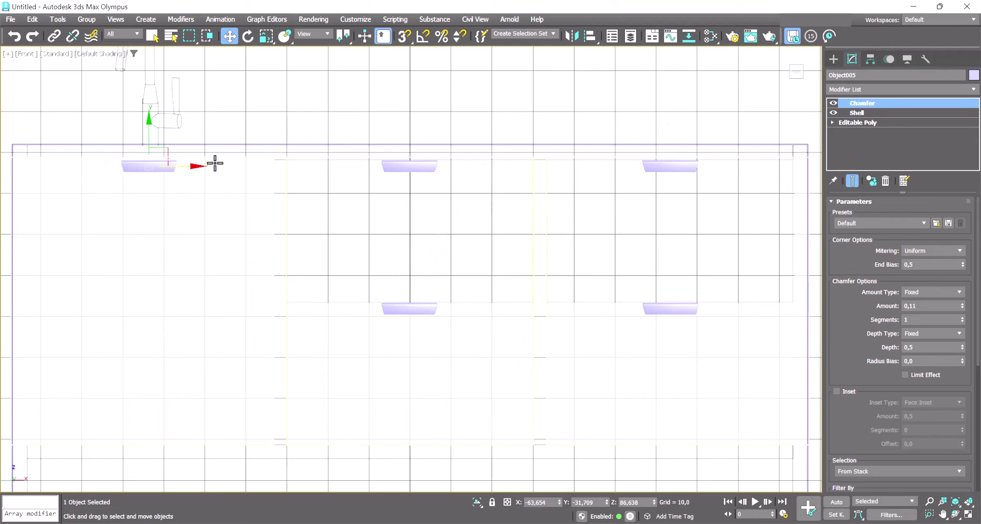
key("z")
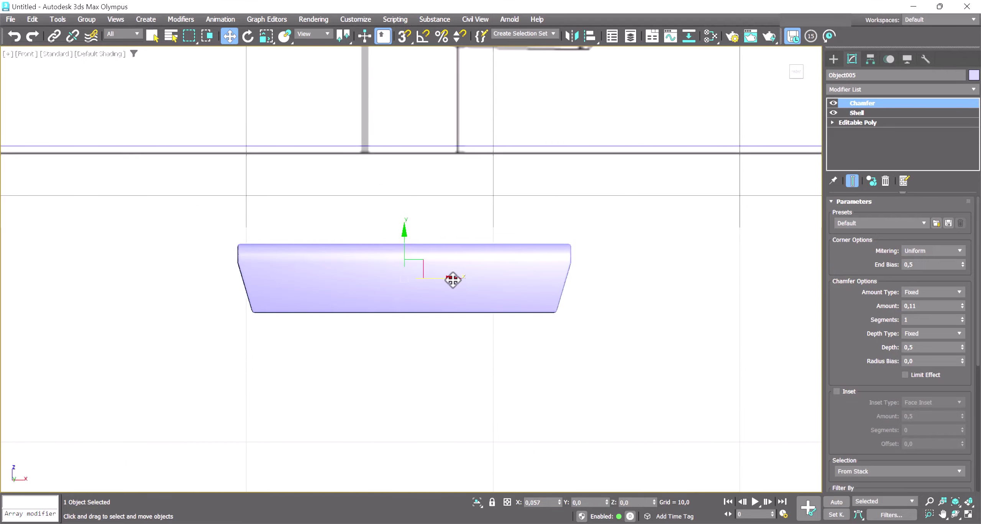
scroll(532, 285, "down", 5)
scroll(558, 350, "down", 3)
middle_click_drag(558, 351, 401, 234)
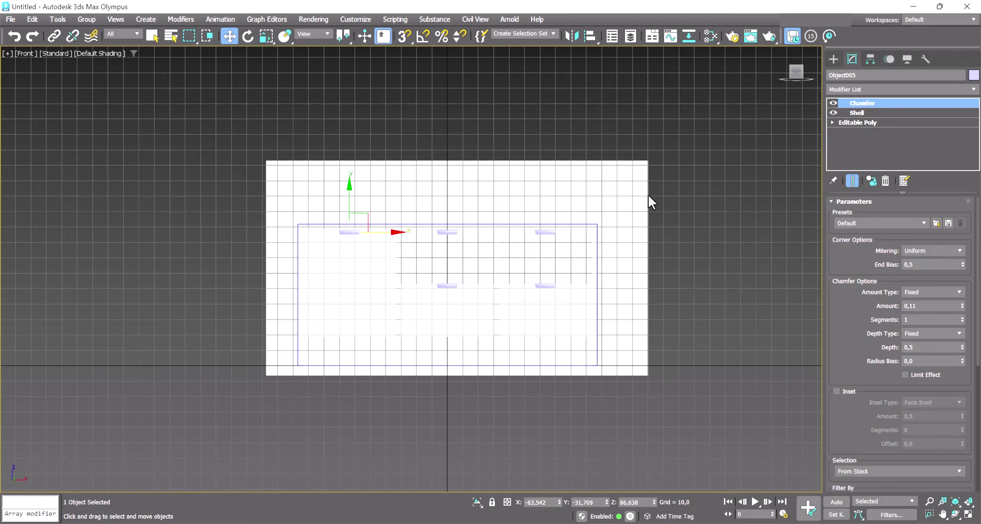
mouse_move(648, 202)
middle_mouse_down("alt")
mouse_move(592, 242)
mouse_move(624, 240)
middle_mouse_up("alt")
In Perspective view, turn off See-Through on the cabinet body with Alt+X
left_click(741, 245)
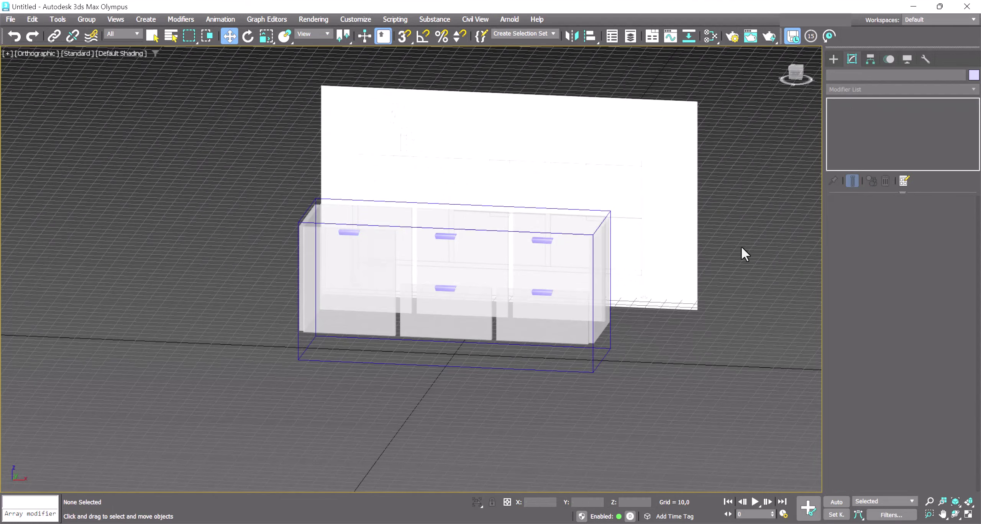
key("p")
left_click(595, 350)
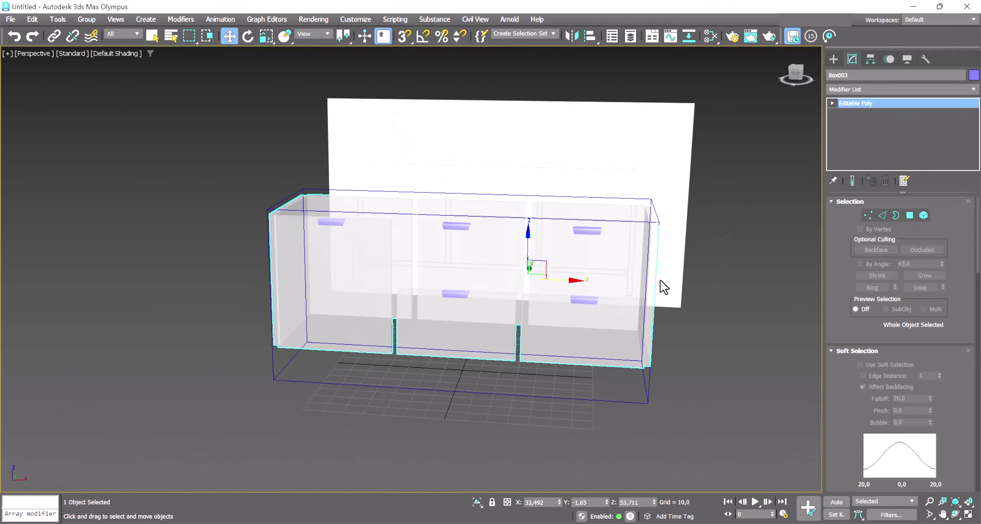
key("alt+x")
left_click(758, 314)
mouse_move(759, 314)
middle_mouse_down()
mouse_move(750, 325)
mouse_move(752, 317)
middle_mouse_up()
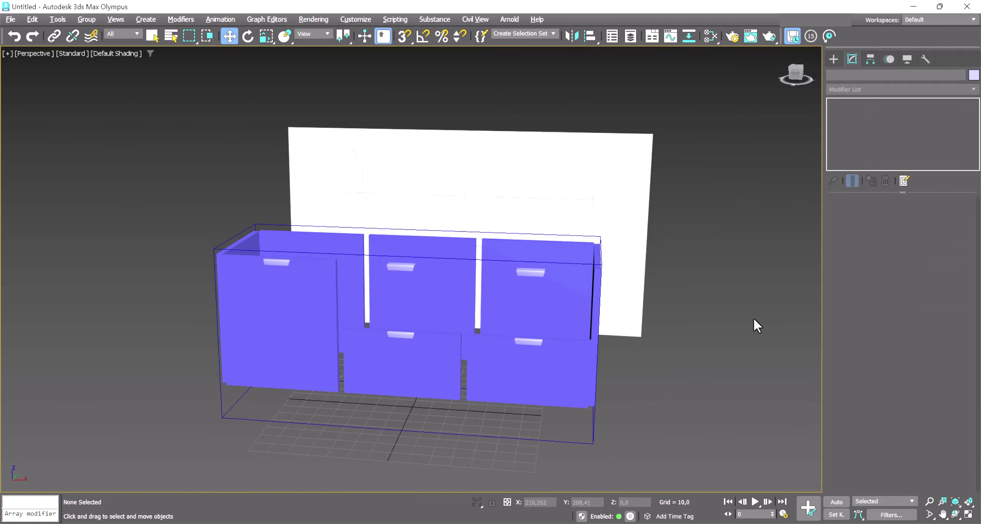
Unhide All to bring back the cabinet's top, legs and frame
right_click(720, 256)
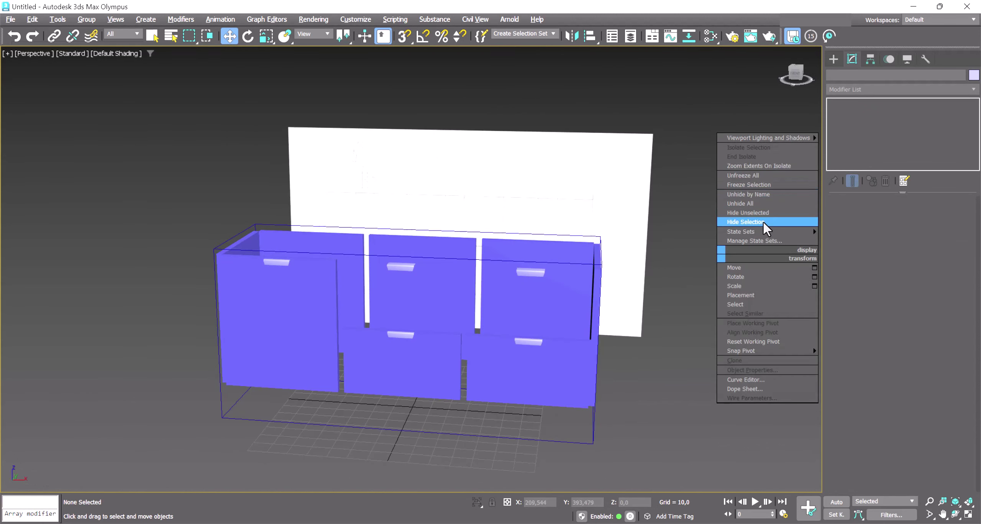
left_click(762, 203)
mouse_move(705, 324)
middle_mouse_down()
mouse_move(747, 311)
mouse_move(698, 312)
mouse_move(741, 326)
mouse_move(807, 284)
mouse_move(780, 321)
mouse_move(688, 304)
mouse_move(724, 282)
middle_mouse_up()
scroll(696, 300, "up", 4)
scroll(724, 283, "up", 5)
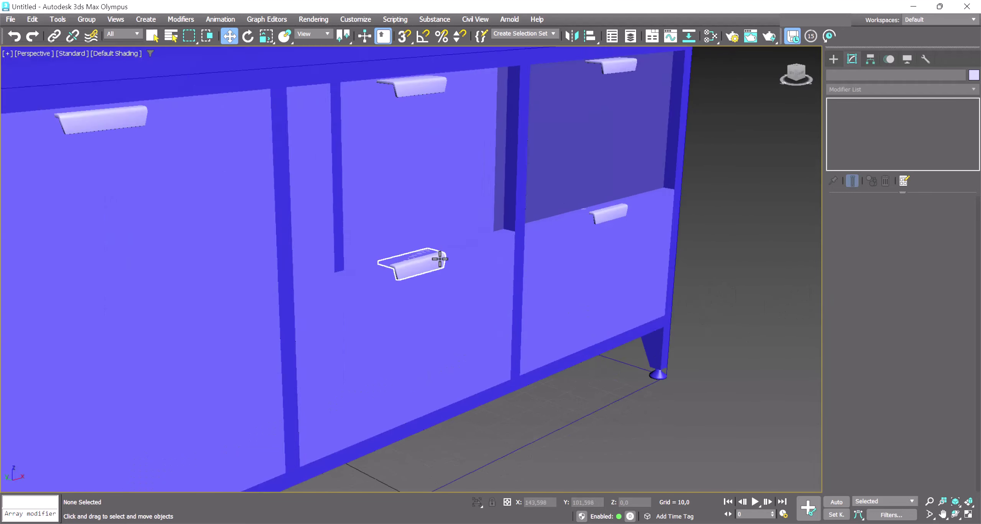
scroll(495, 267, "up", 3)
left_click(494, 268)
In Polygon mode, snap the three top-strip faces of the lower drawer fronts down onto the handle
key("4")
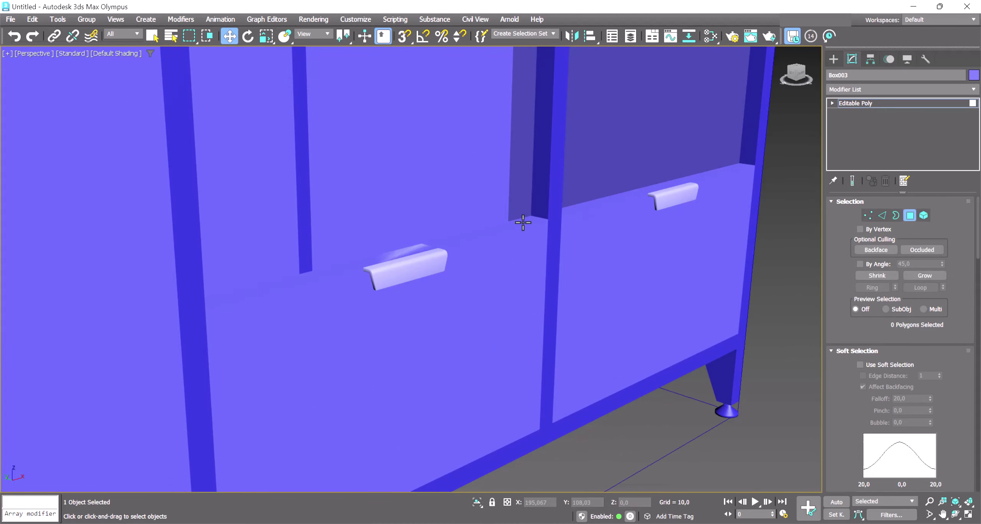
left_click(526, 221)
left_click(330, 269, "ctrl")
left_click(631, 198, "ctrl")
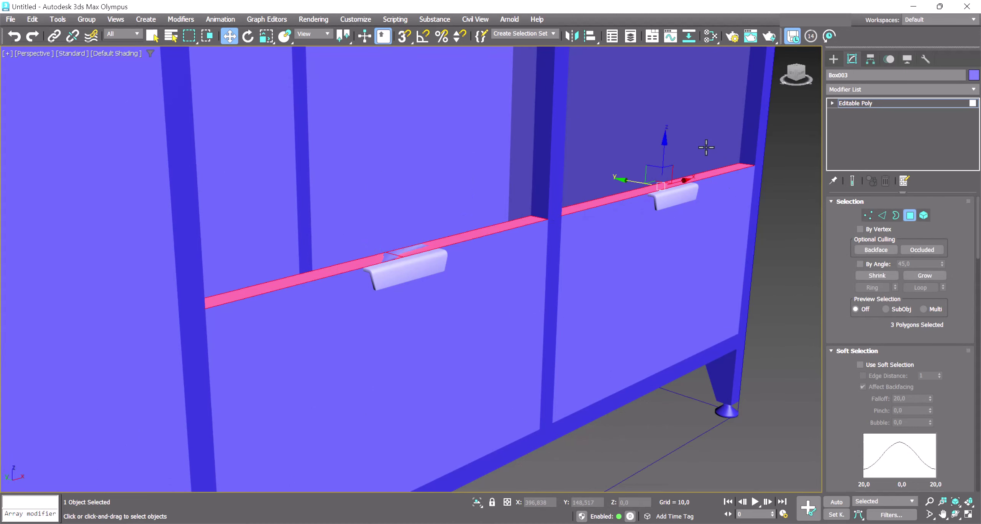
scroll(317, 244, "up", 3)
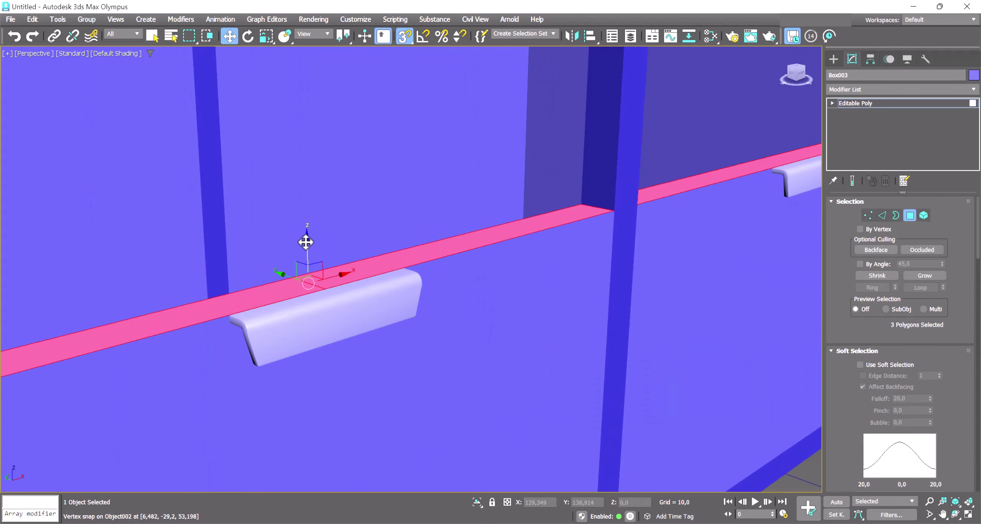
left_click_drag(306, 242, 261, 300)
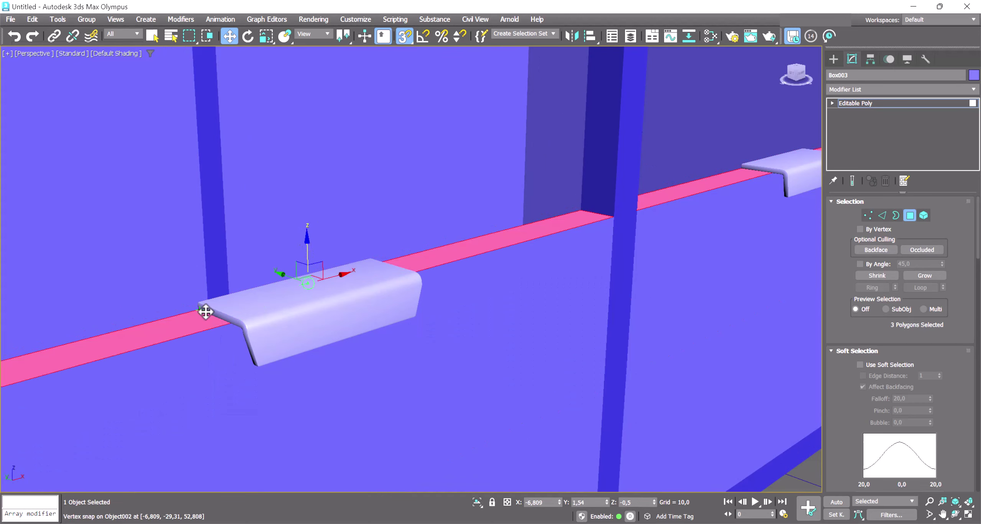
scroll(261, 301, "down", 5)
scroll(427, 219, "up", 3)
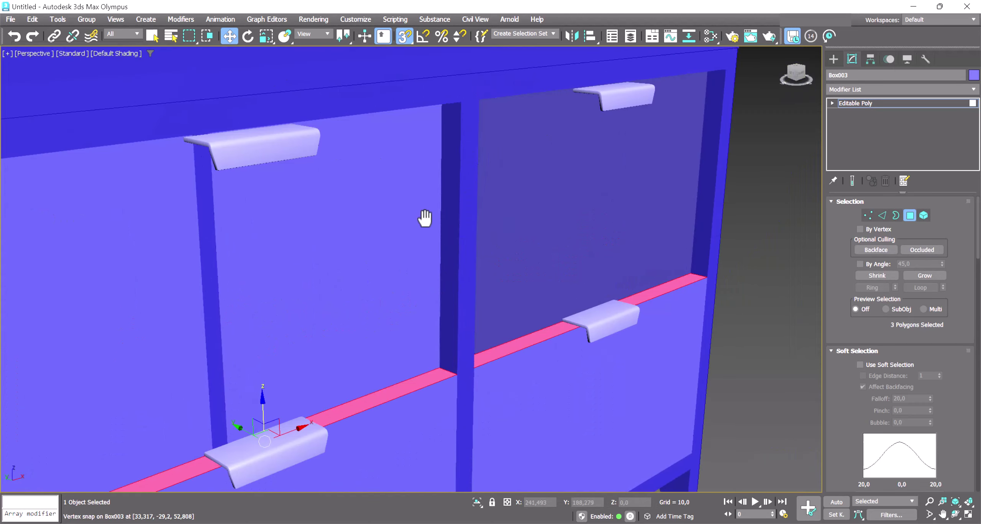
scroll(395, 231, "up", 3)
scroll(395, 230, "down", 2)
scroll(435, 213, "down", 2)
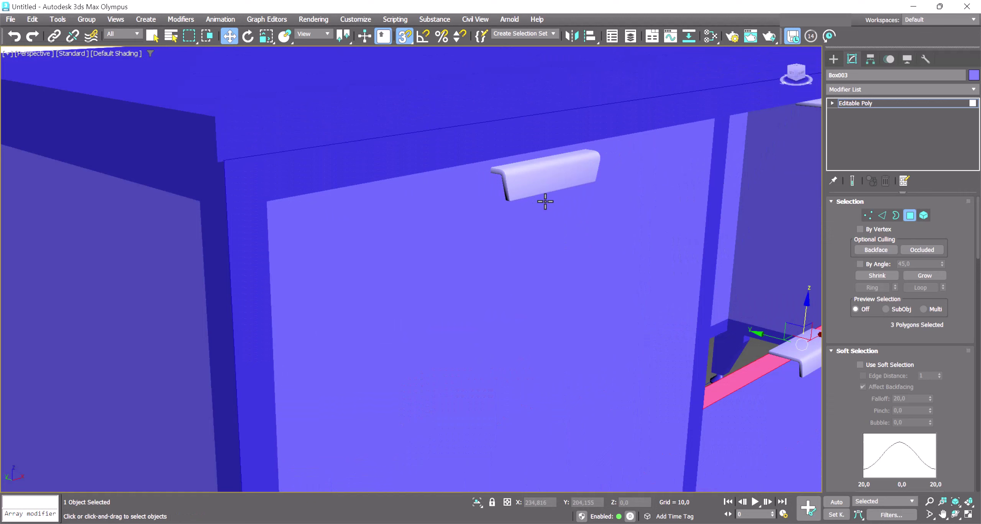
left_click(675, 217)
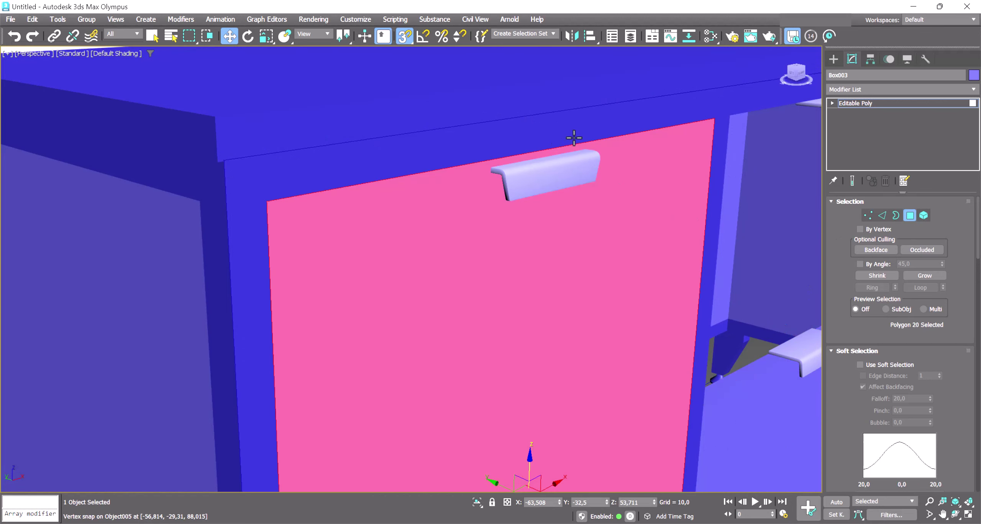
Hide Unselected so only the tall left door remains, then return to Polygon mode
right_click(644, 157)
left_click(855, 103)
right_click(646, 85)
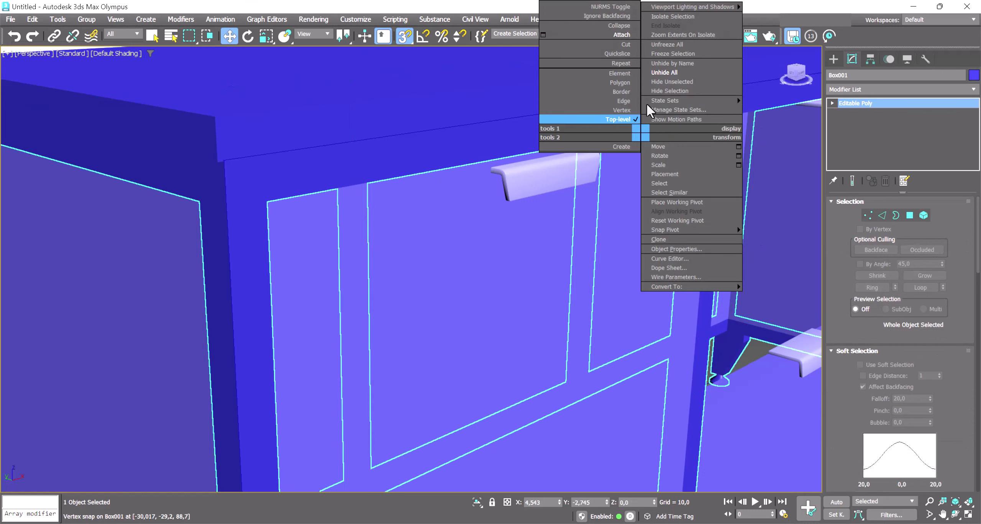
left_click(687, 89)
left_click(622, 180)
key("4")
Snap the door's top face down to its handle, then Unhide All cabinet parts
left_click(653, 138)
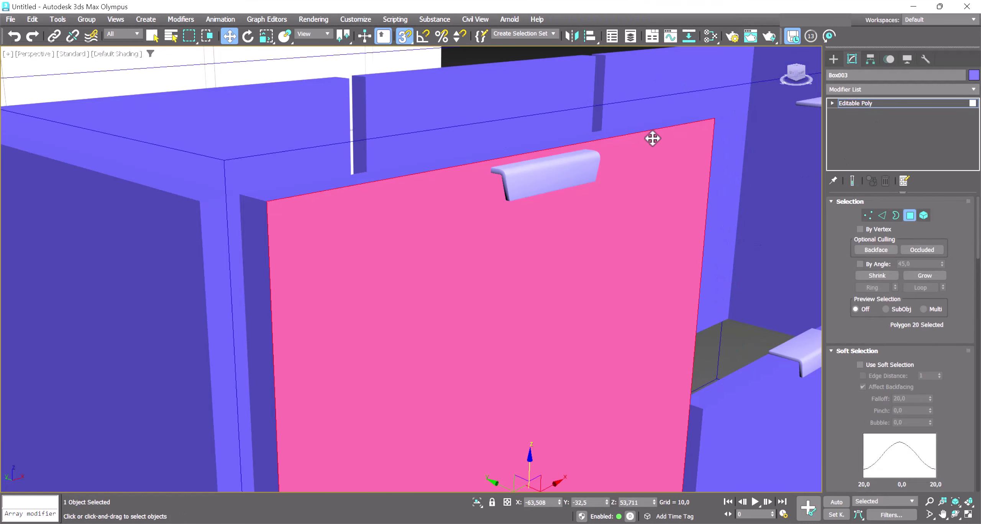
mouse_move(529, 103)
left_mouse_down()
mouse_move(499, 175)
mouse_move(467, 172)
left_mouse_up()
right_click(688, 137)
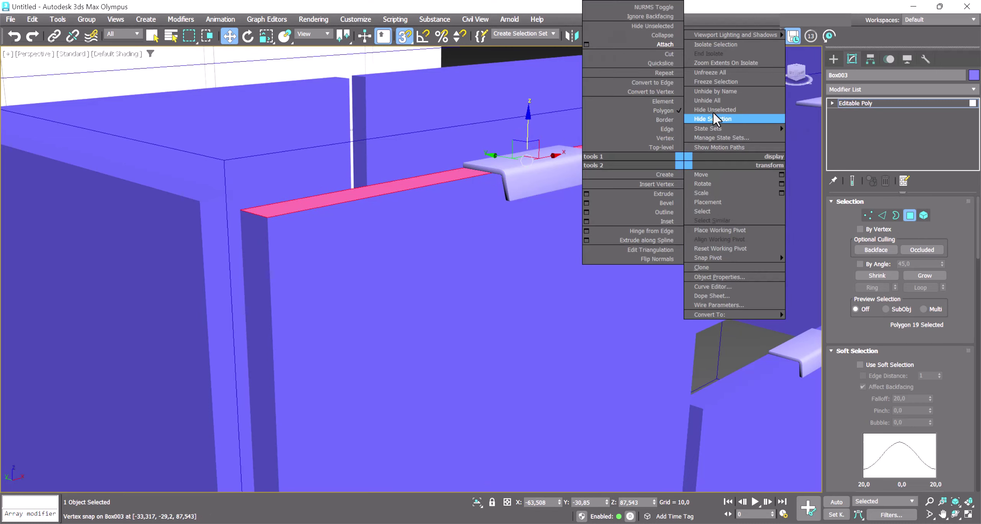
left_click(723, 98)
scroll(731, 219, "down", 3)
middle_click_drag(679, 210, 651, 99)
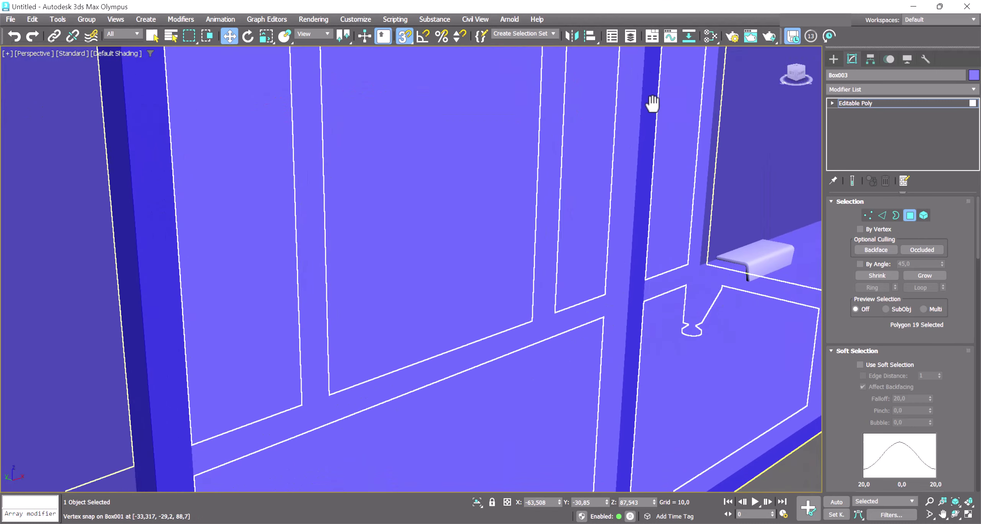
scroll(662, 211, "down", 10)
middle_click_drag(662, 211, 479, 226)
Shift-move both lower drawer panels up into the upper openings using Clone To Element
scroll(556, 253, "up", 5)
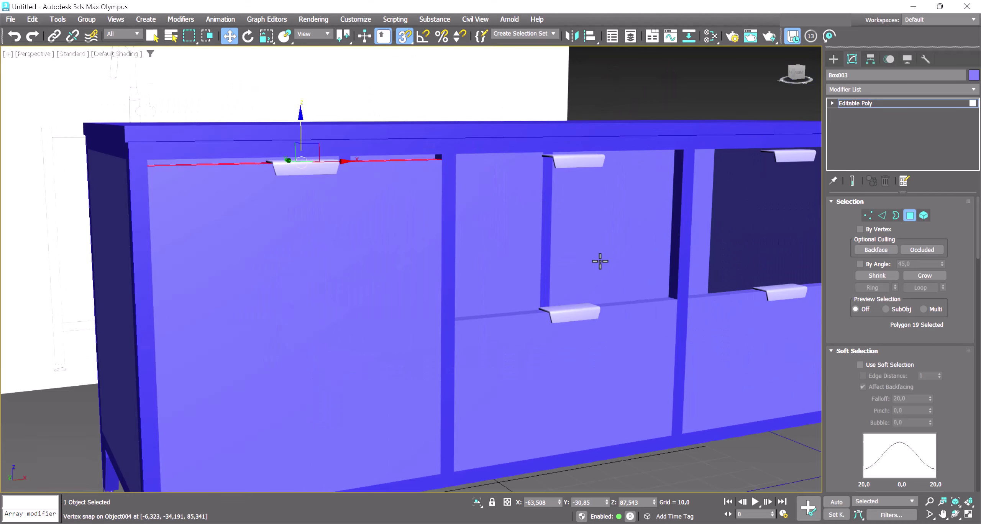
left_click(638, 371)
left_click(696, 362)
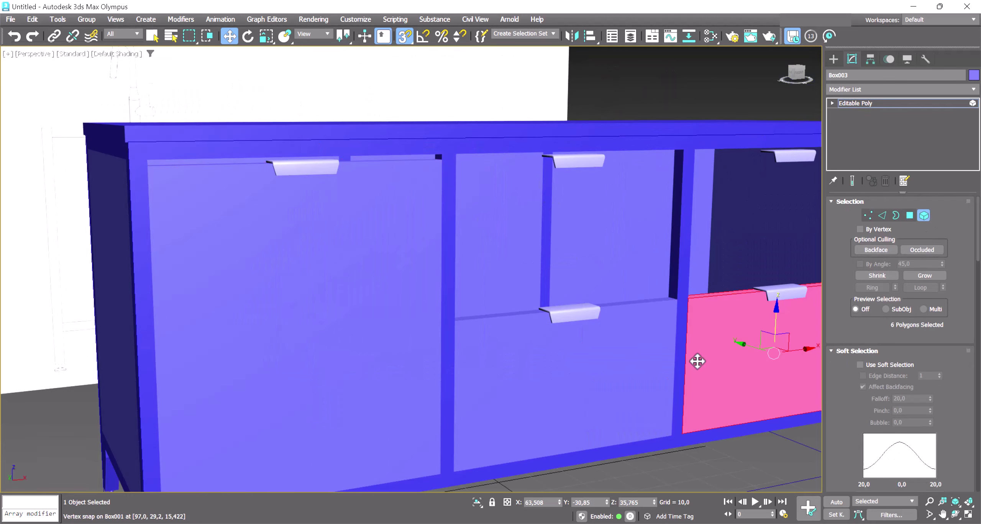
key("ctrl+z")
left_click(709, 362, "ctrl")
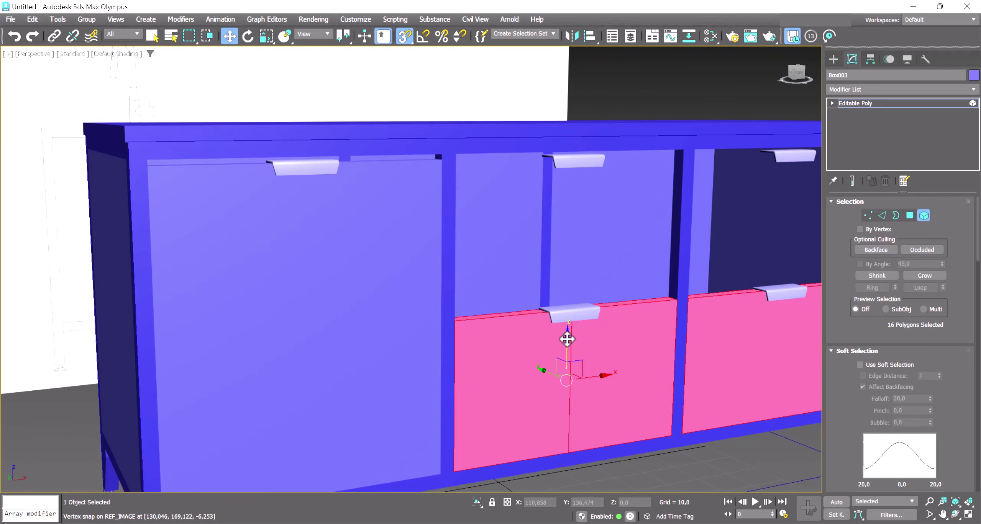
left_click_drag(567, 339, 561, 231)
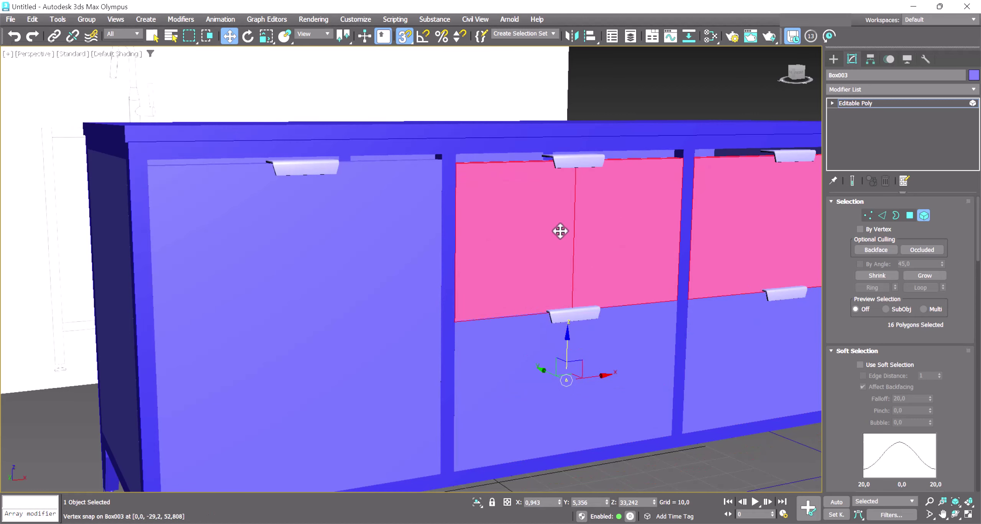
left_click_drag(560, 231, 562, 229, "shift")
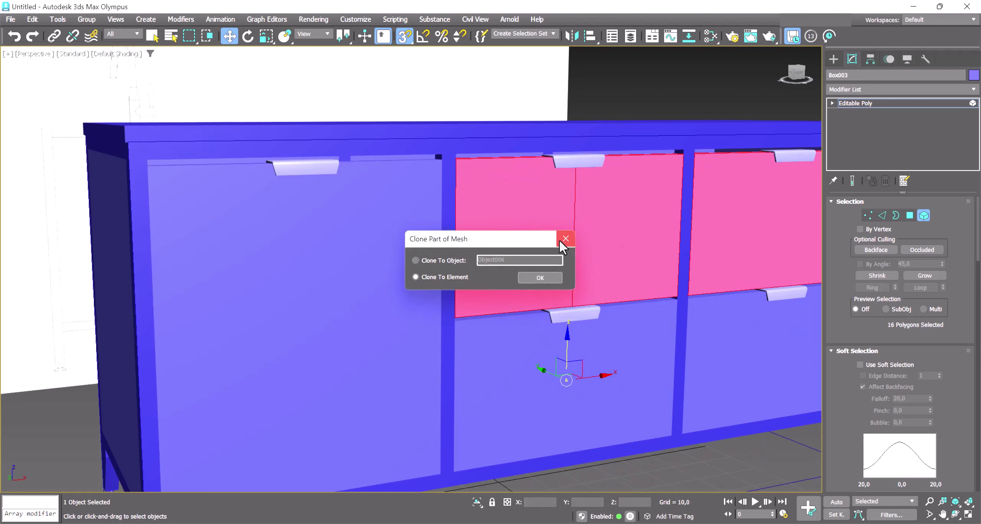
left_click(541, 278)
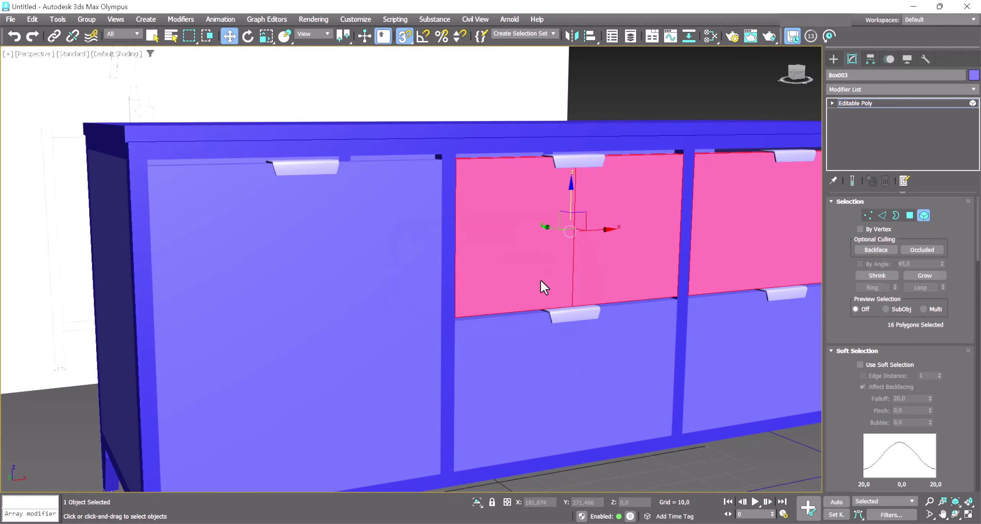
scroll(582, 295, "up", 3)
mouse_move(582, 296)
middle_mouse_down()
mouse_move(449, 184)
mouse_move(479, 172)
middle_mouse_up()
In Front view with snaps off, nudge the copied upper panels into their openings, then deselect
key("f")
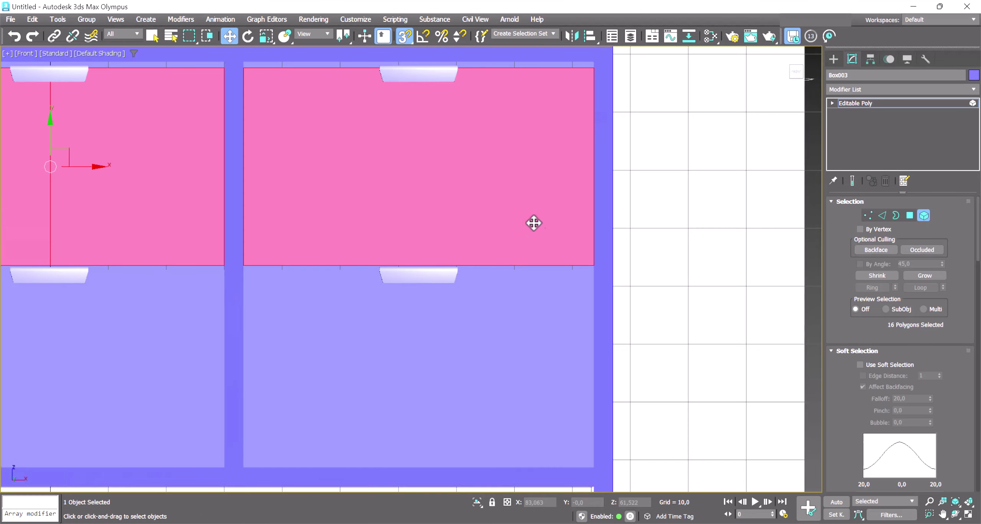
scroll(595, 241, "up", 2)
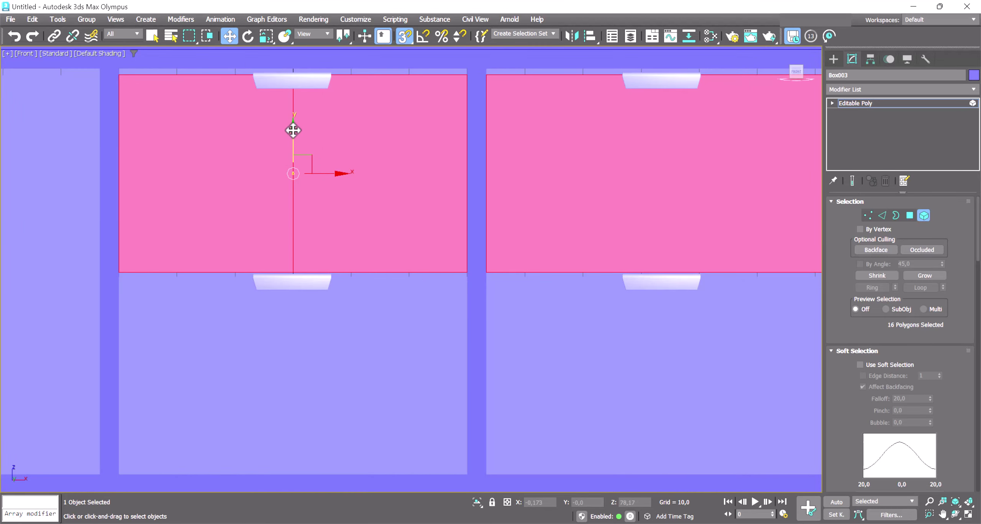
key("s")
left_click_drag(293, 130, 293, 130)
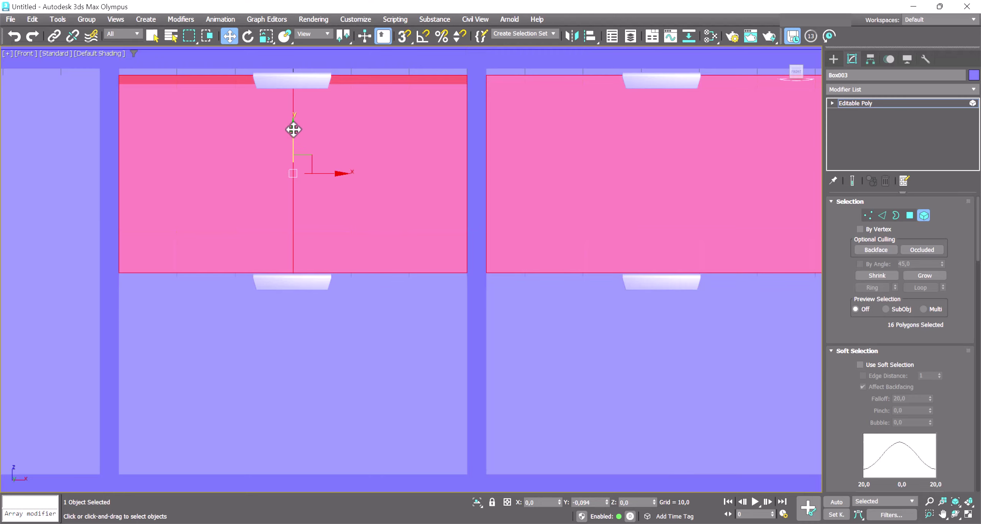
mouse_move(343, 213)
middle_mouse_down()
mouse_move(313, 218)
mouse_move(350, 225)
middle_mouse_up()
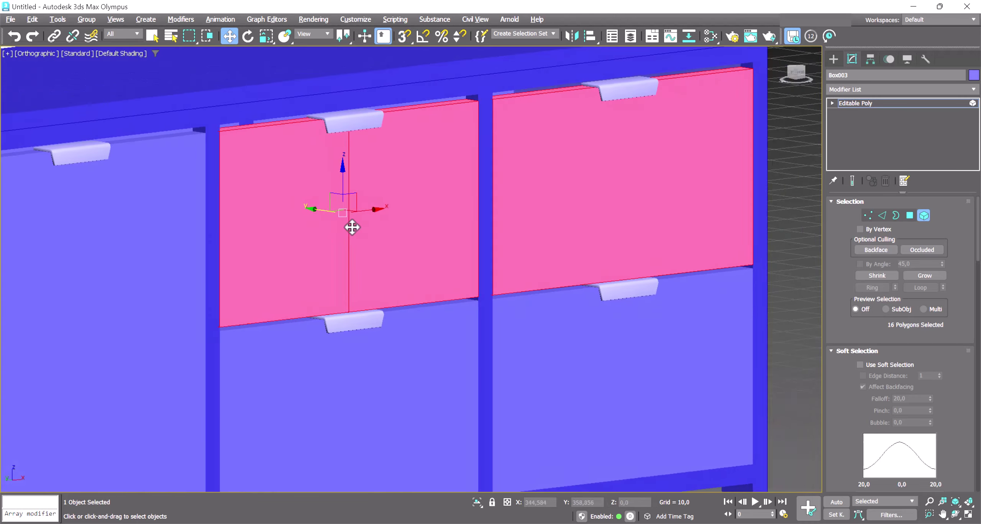
scroll(332, 136, "up", 3)
key("shift+z")
key("shift+z")
key("shift+z")
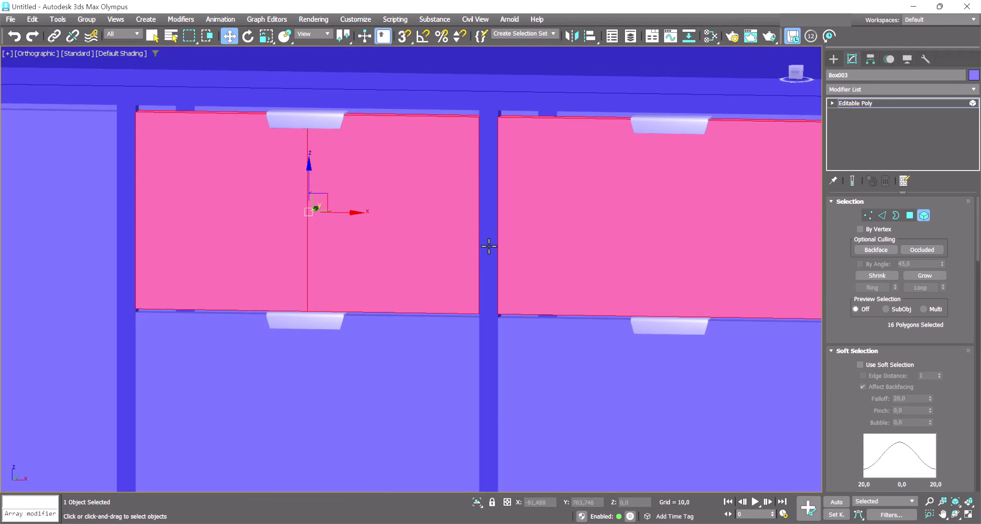
key("shift+z")
key("shift+z")
scroll(520, 270, "down", 4)
left_click(677, 268)
Orbit around the cabinet and exit sub-object editing on the cabinet object
scroll(673, 209, "up", 2)
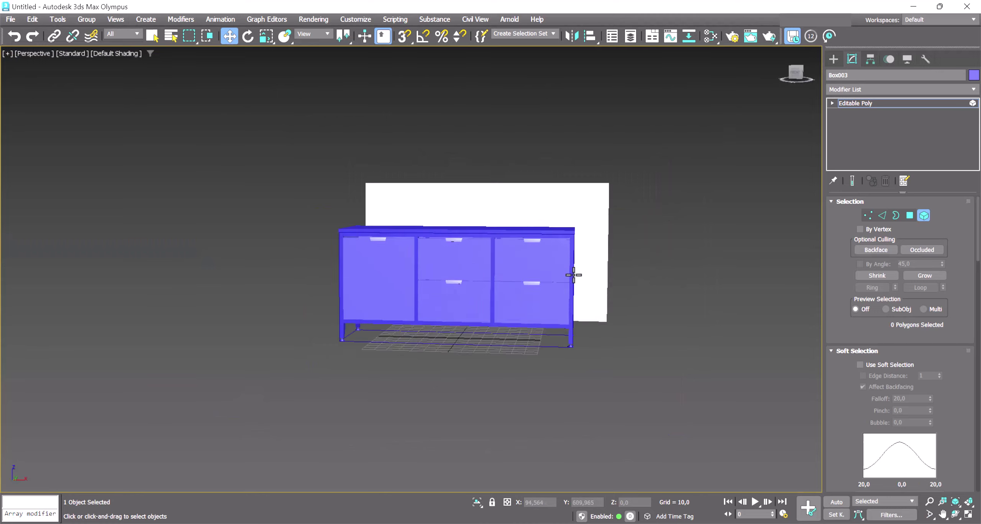
scroll(657, 236, "up", 2)
scroll(656, 237, "up", 2)
scroll(652, 252, "up", 2)
mouse_move(651, 251)
middle_mouse_down("alt")
mouse_move(657, 241)
mouse_move(782, 225)
mouse_move(732, 269)
mouse_move(595, 211)
middle_mouse_up("alt")
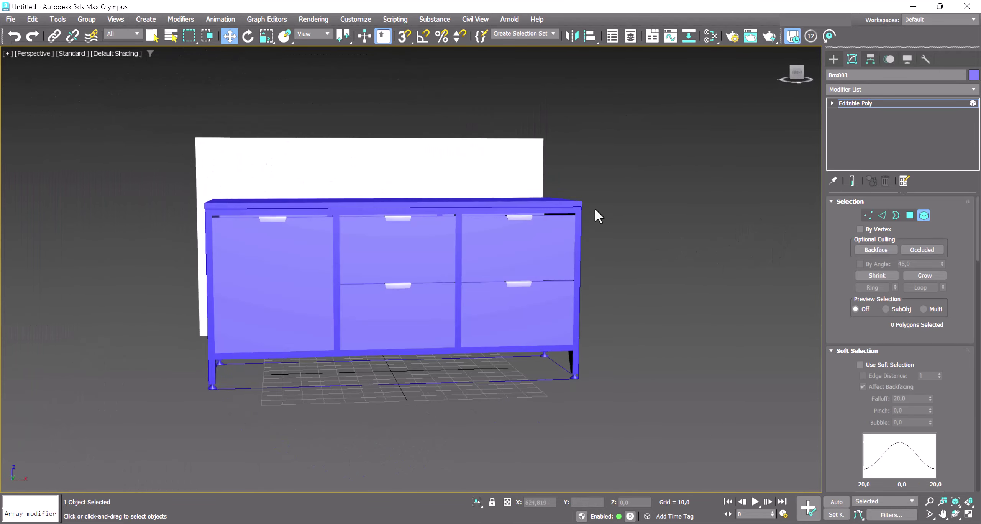
key("5")
left_click(742, 272)
left_click(572, 204)
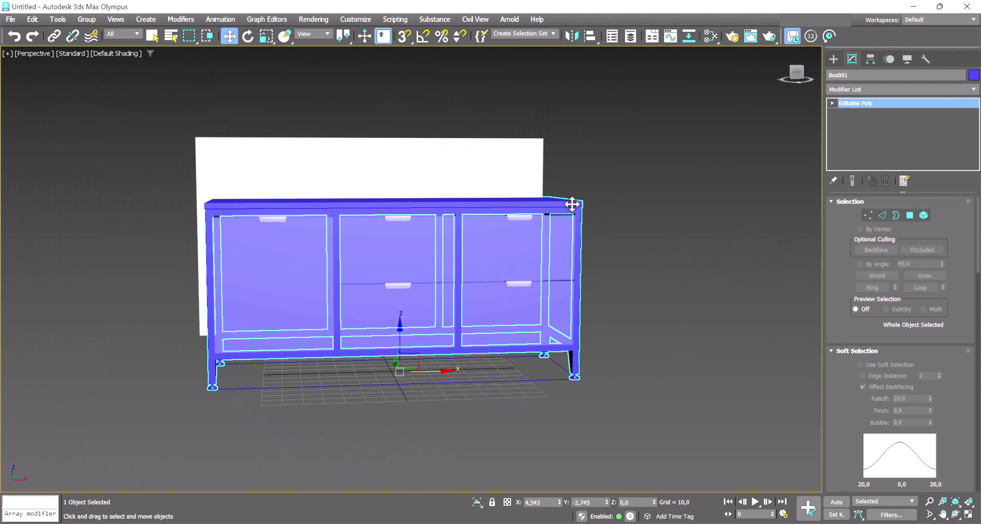
right_click(570, 205)
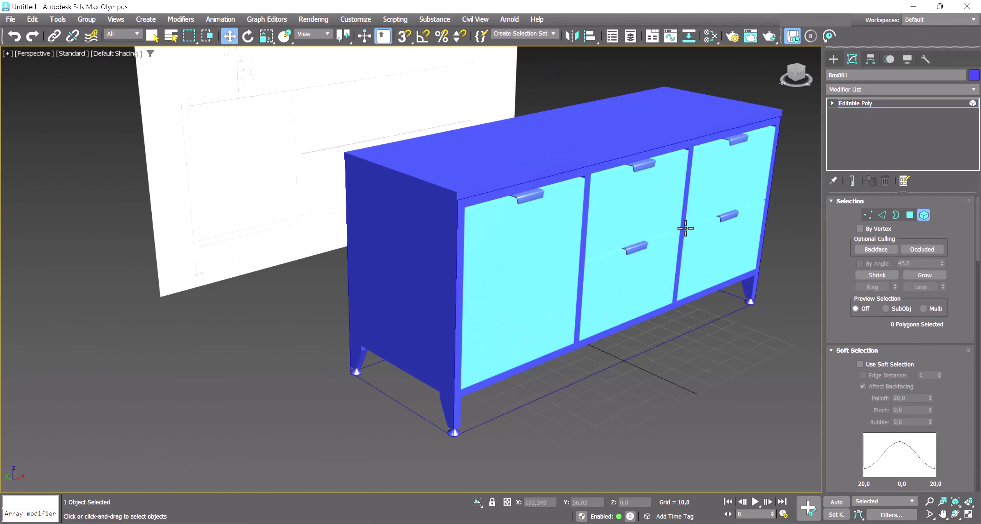
mouse_move(742, 284)
middle_mouse_down("alt")
mouse_move(787, 269)
mouse_move(791, 250)
mouse_move(696, 247)
mouse_move(760, 319)
mouse_move(456, 317)
mouse_move(477, 328)
mouse_move(482, 297)
mouse_move(460, 296)
mouse_move(450, 316)
mouse_move(506, 300)
middle_mouse_up("alt")
left_click(924, 214)
Isolate the cabinet with Alt+Q to hide the reference plane, and view it deselected
key("alt+q")
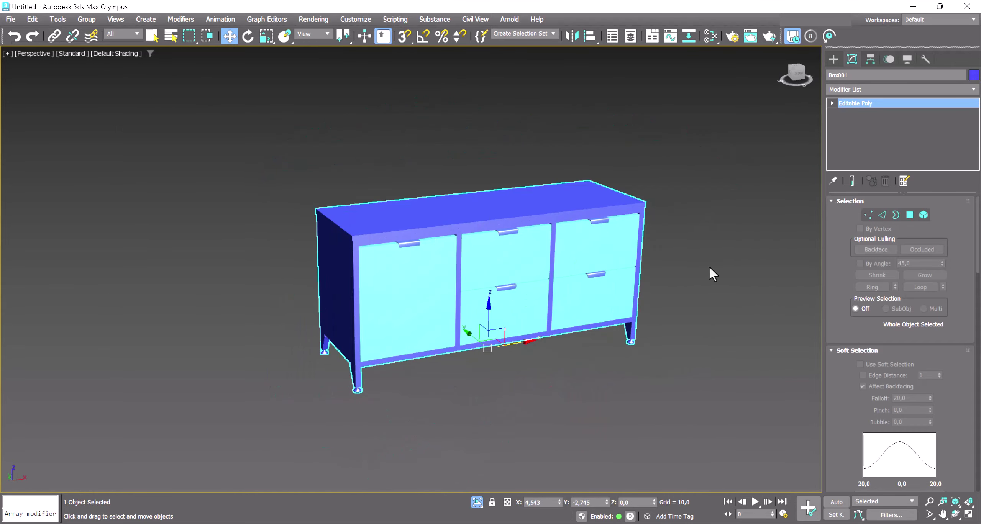
left_click(709, 266)
scroll(710, 266, "up", 3)
middle_click_drag(673, 287, 767, 258)
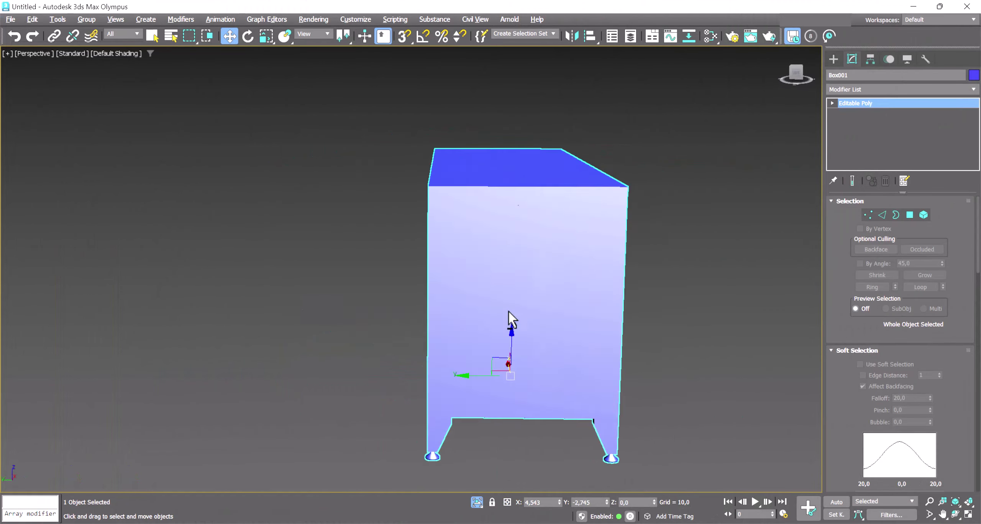
mouse_move(473, 333)
middle_mouse_down("alt")
mouse_move(486, 308)
mouse_move(468, 302)
mouse_move(453, 319)
middle_mouse_up("alt")
left_click(708, 265)
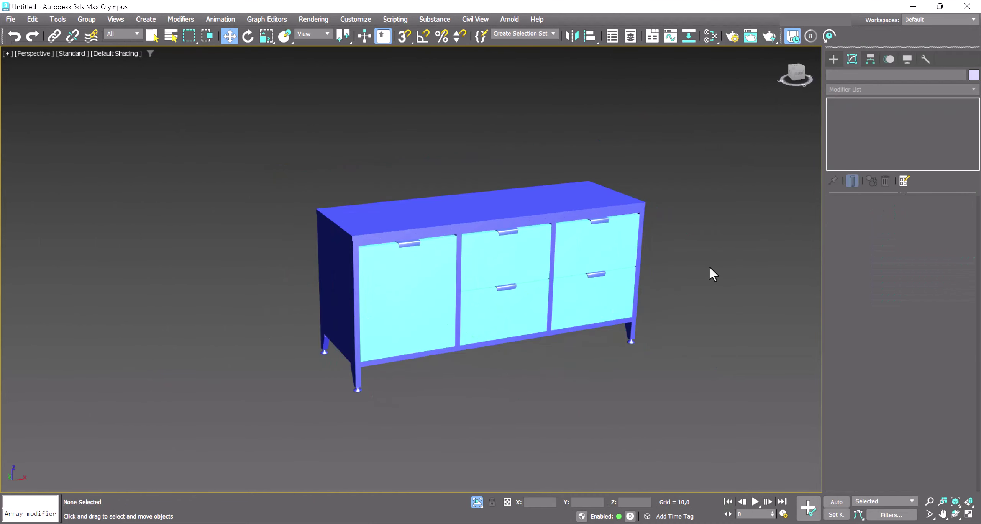
scroll(710, 267, "up", 3)
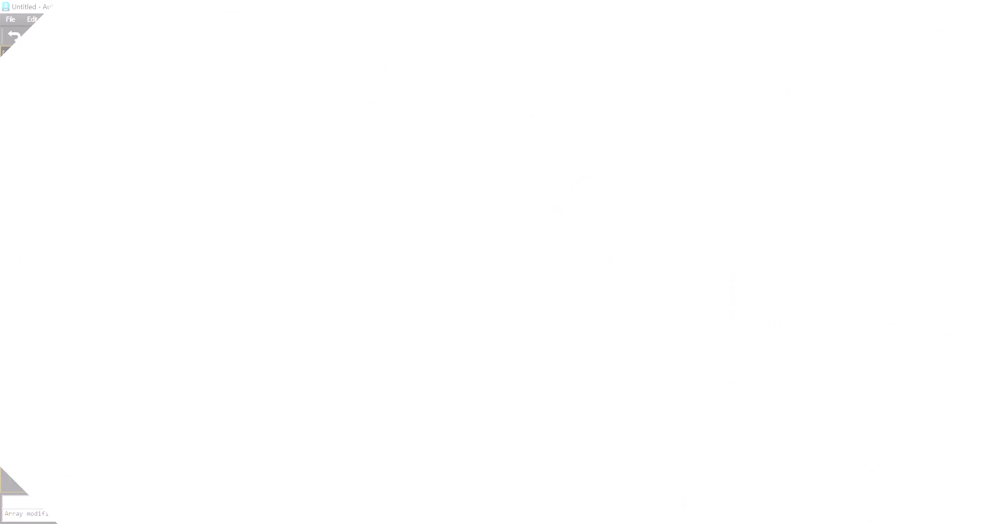